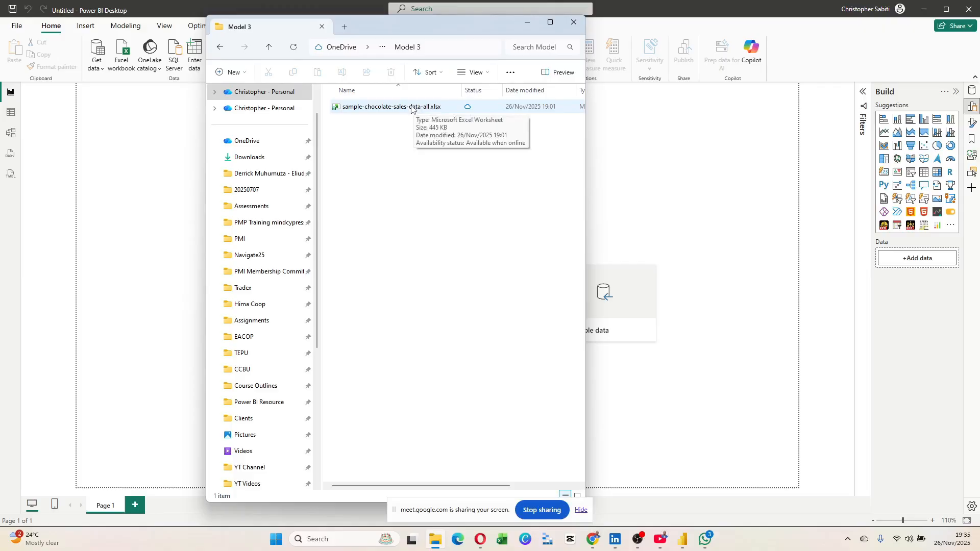
Open sample-chocolate-sales-data-all.xlsx from File Explorer's Model 3 folder in Excel.
left_click(385, 109)
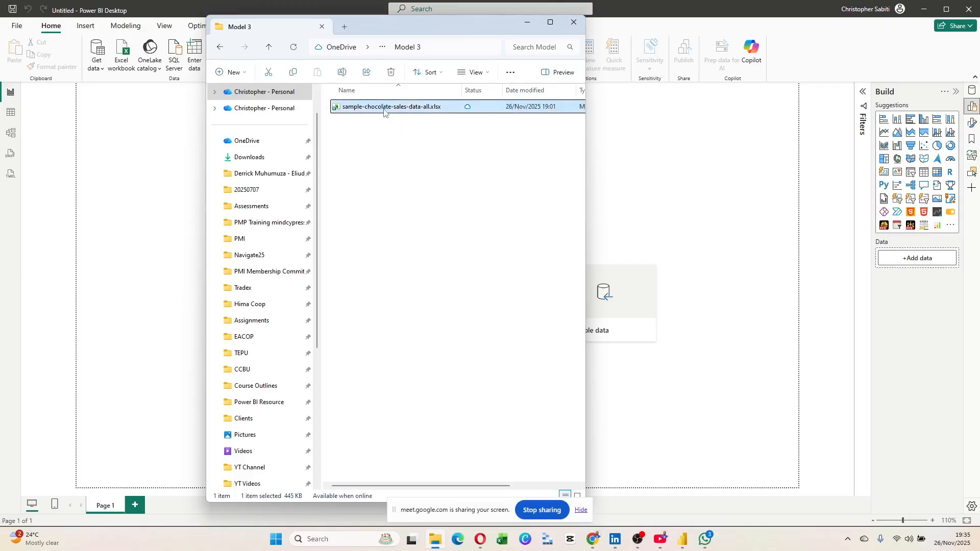
double_click(386, 108)
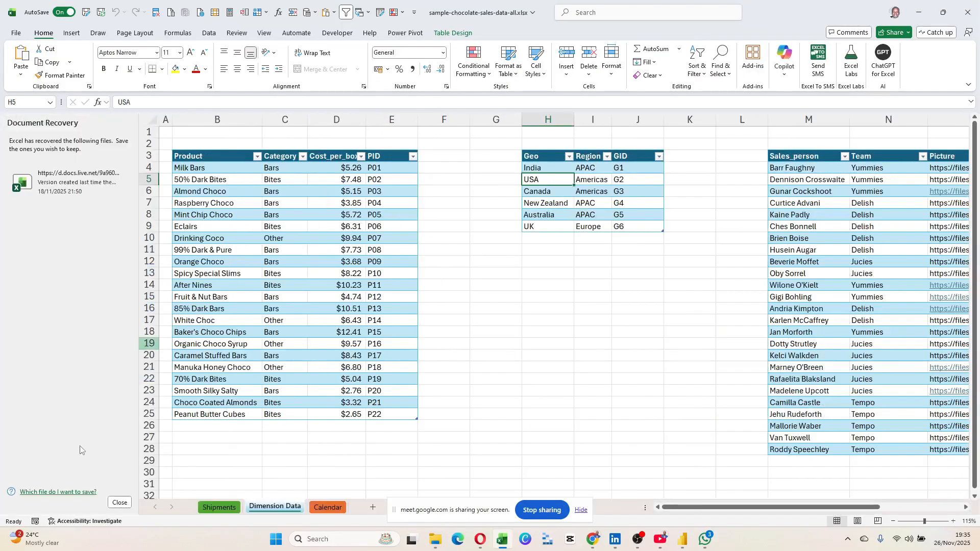
Close the Document Recovery pane, briefly select columns F:G, and switch to the Shipments sheet.
left_click(120, 504)
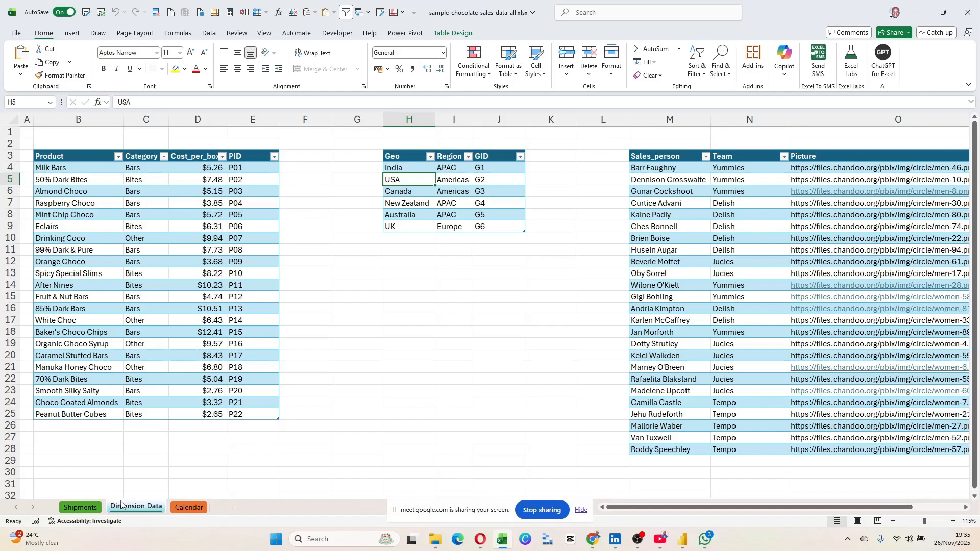
left_click_drag(327, 121, 298, 121)
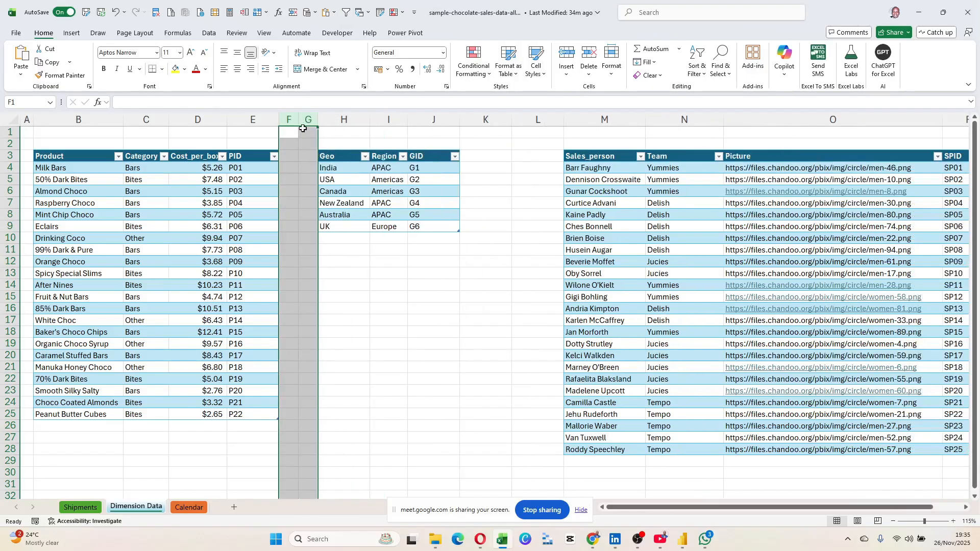
left_click(292, 215)
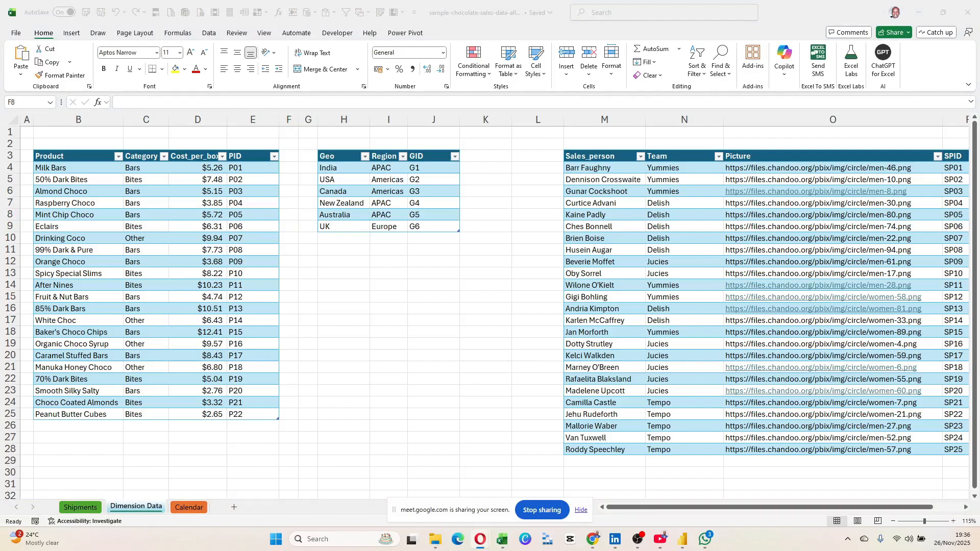
left_click(361, 282)
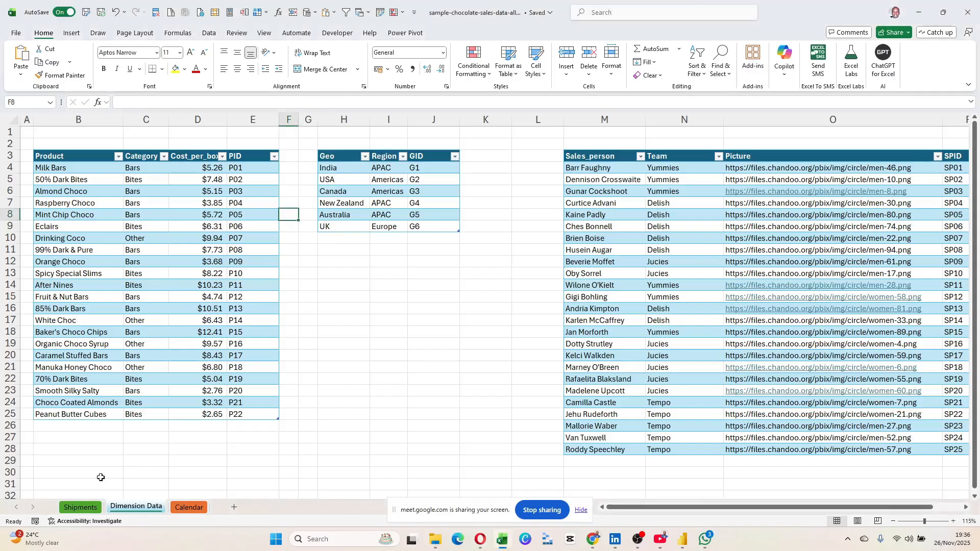
left_click(80, 507)
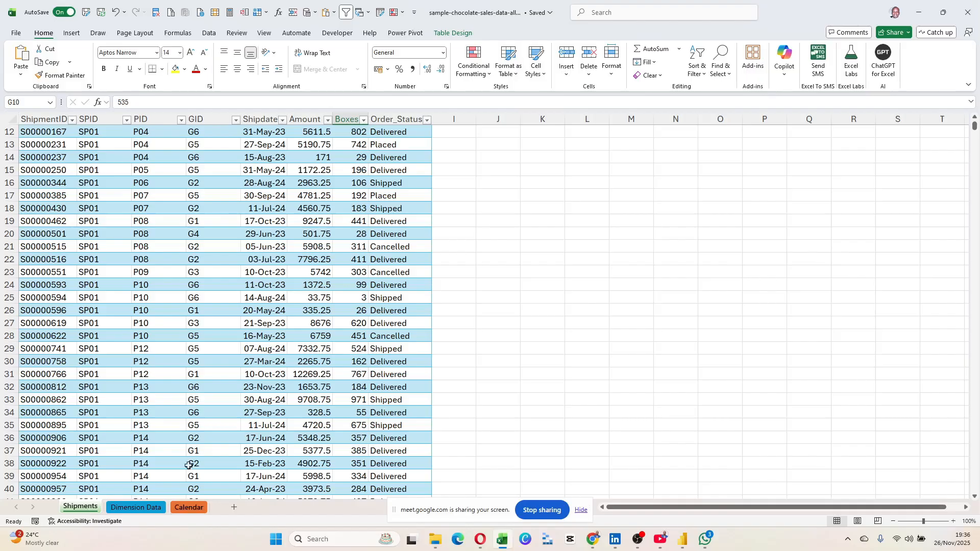
Scroll the Shipments table, select its first rows, then clear the selection.
scroll(189, 465, "up", 4)
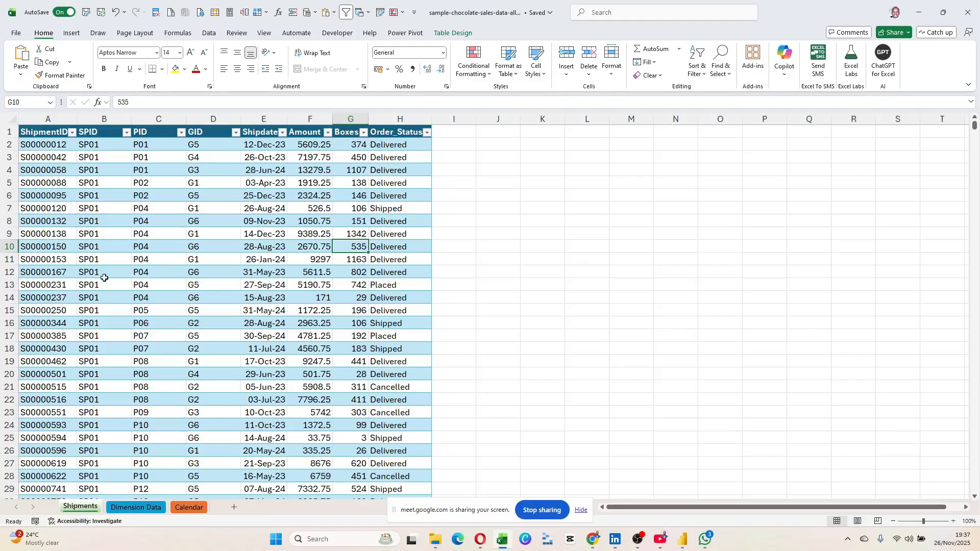
scroll(128, 198, "down", 6)
scroll(153, 214, "up", 6)
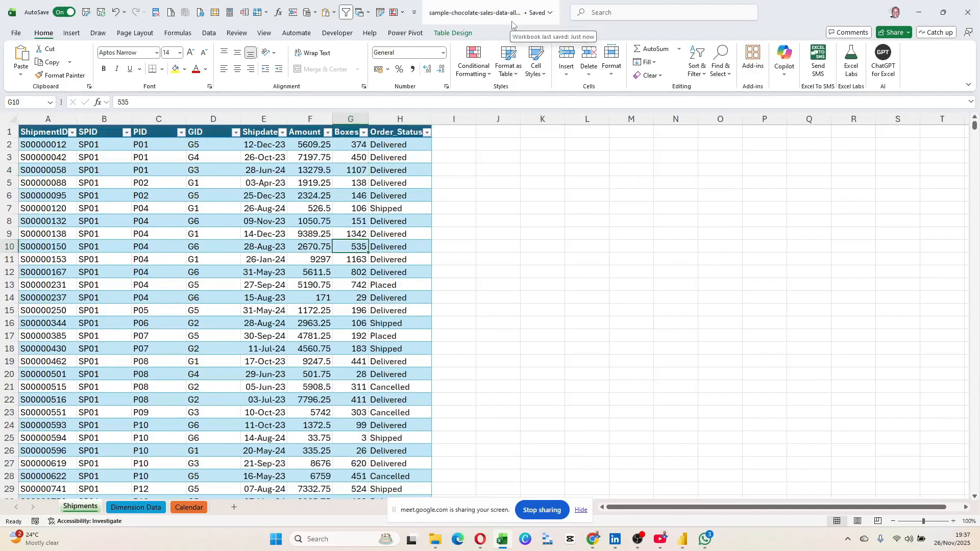
left_click_drag(48, 146, 391, 349)
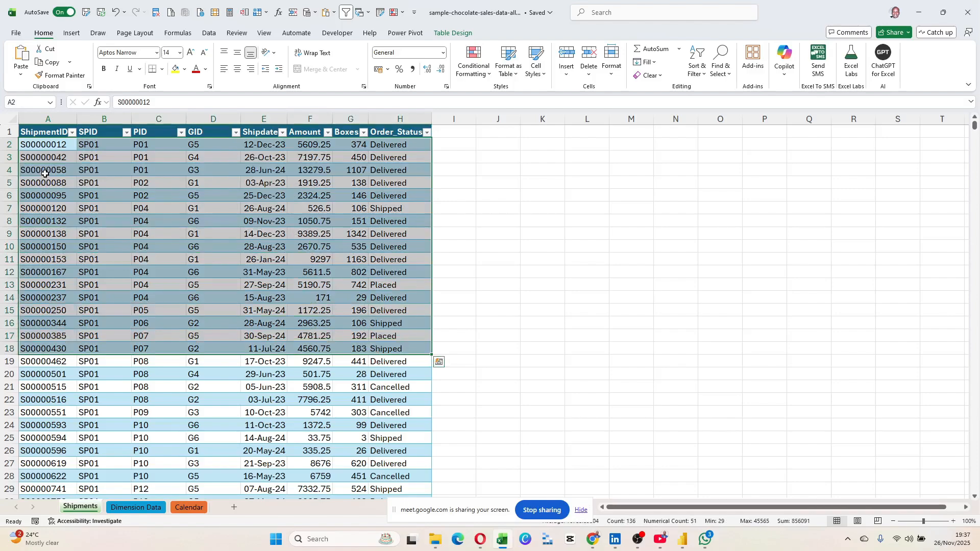
left_click(136, 187)
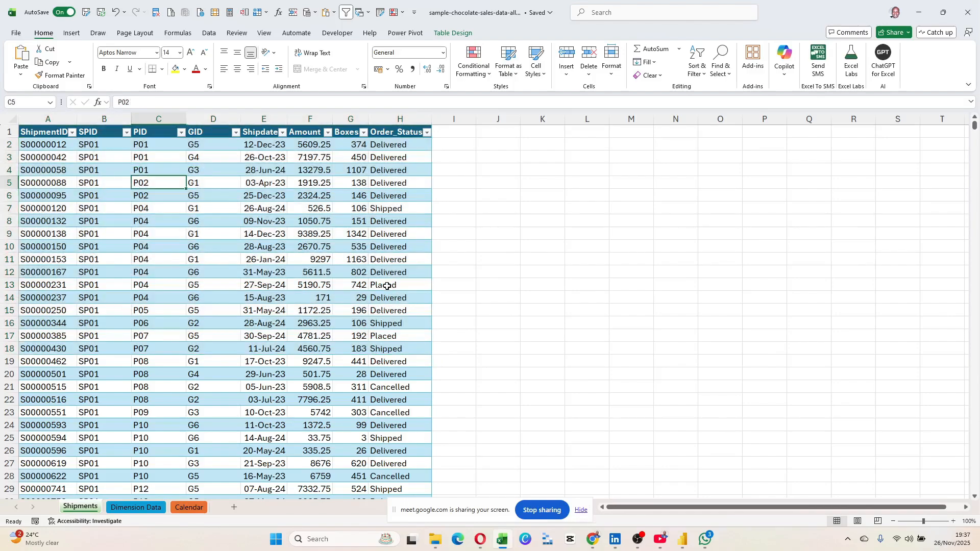
Widen the ShipmentID, Shipdate and Boxes columns, checking the SPID, PID, GID and Amount headers.
left_click_drag(78, 119, 90, 119)
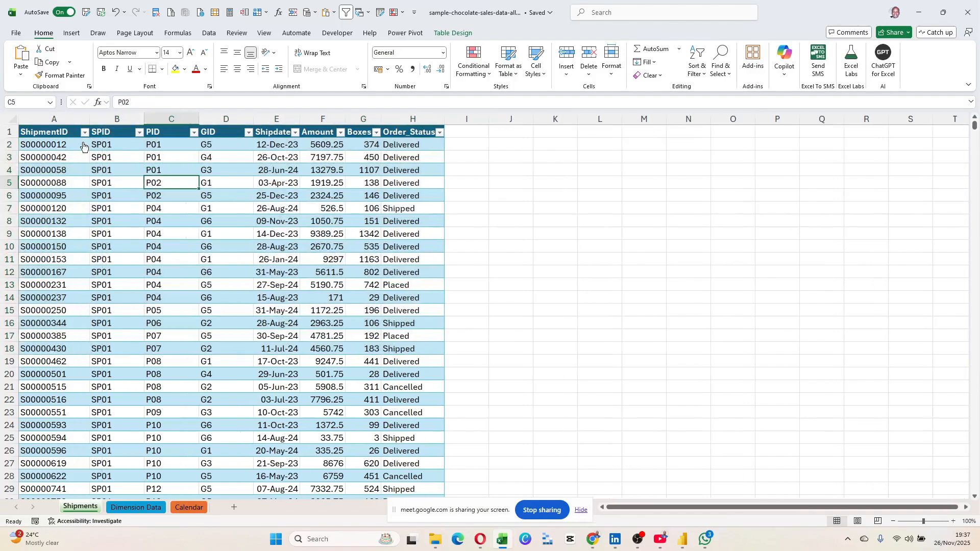
left_click(108, 134)
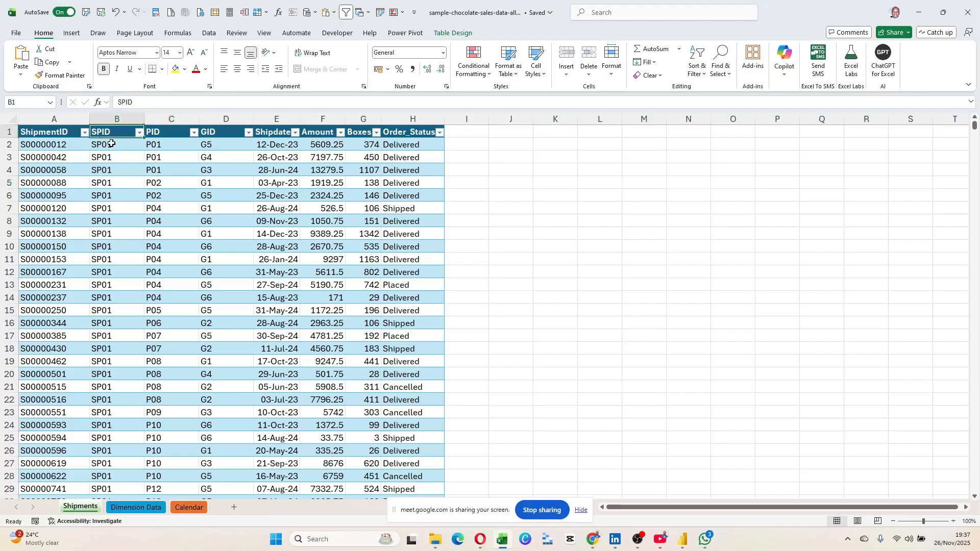
left_click(168, 133)
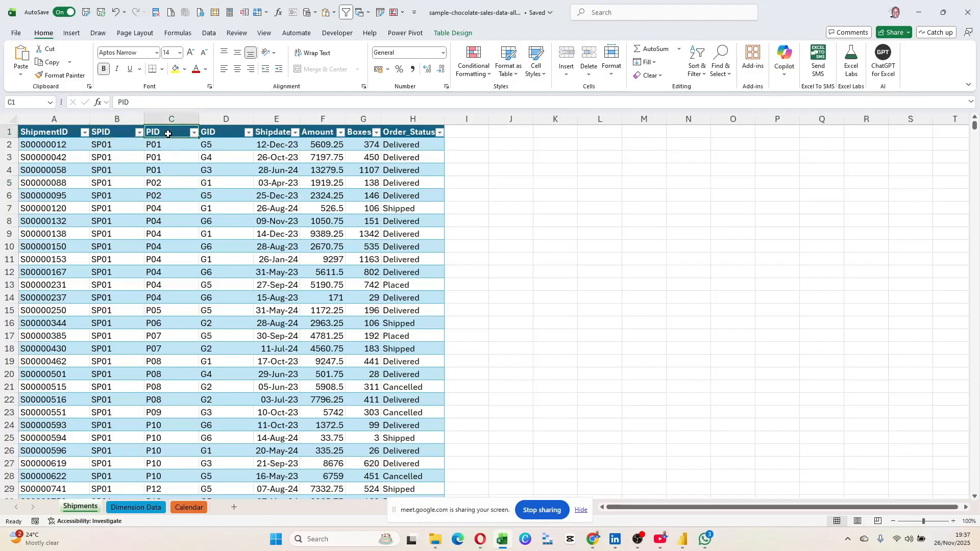
left_click(220, 136)
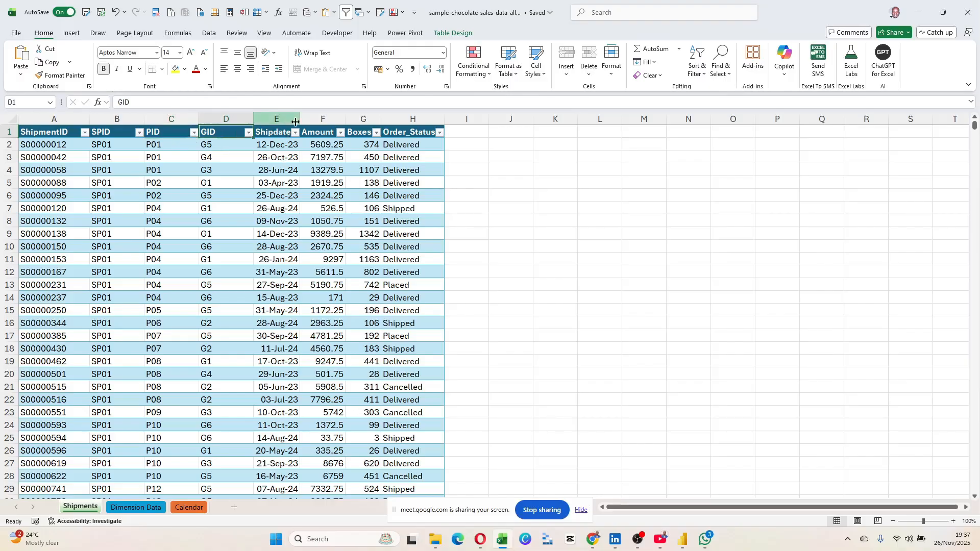
left_click_drag(295, 122, 314, 122)
left_click(335, 120)
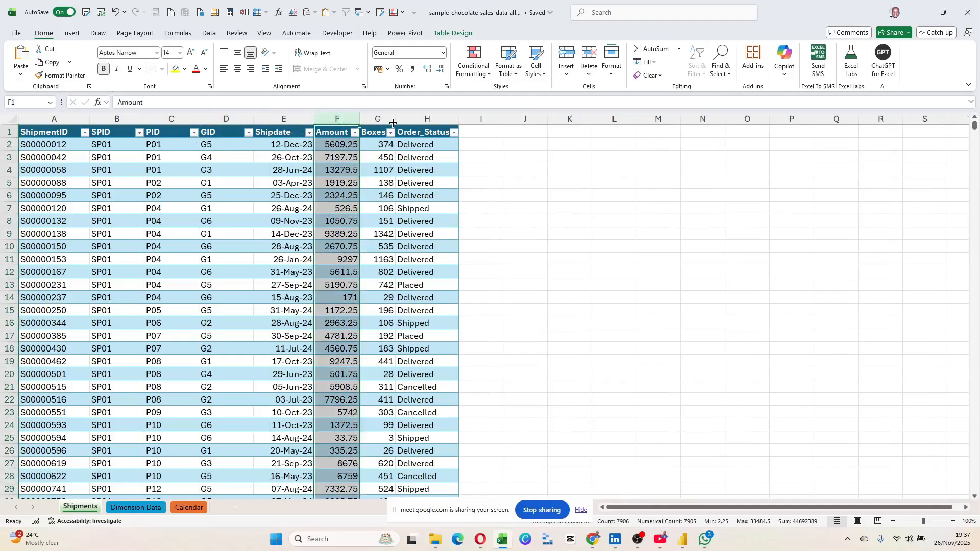
left_click_drag(393, 123, 412, 123)
left_click(380, 152)
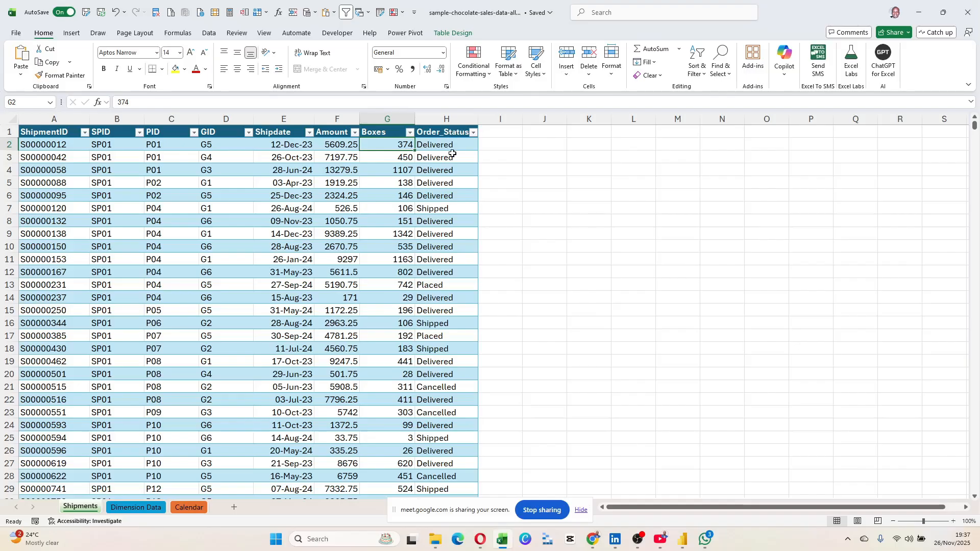
Check cell H7 in Order_Status, then return to the Dimension Data sheet.
left_click(443, 208)
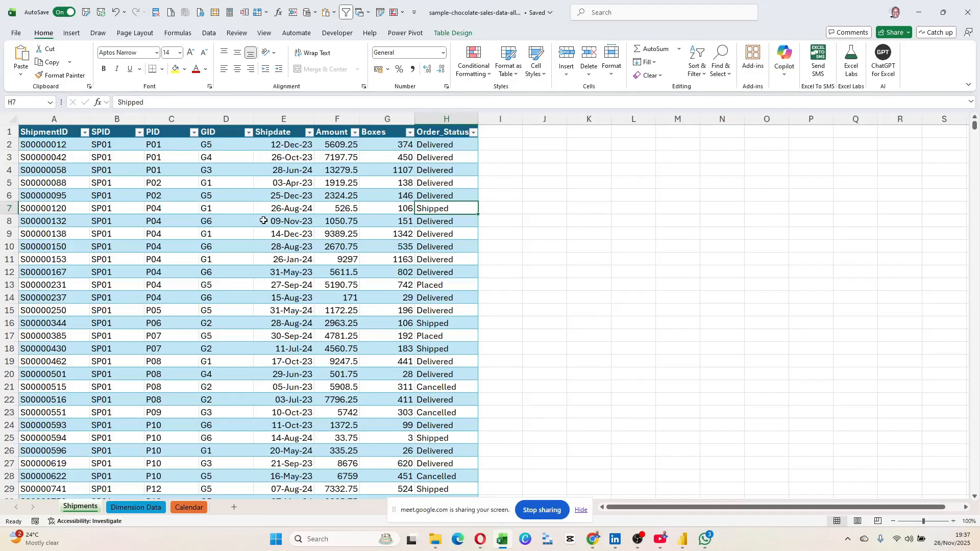
scroll(276, 240, "down", 4)
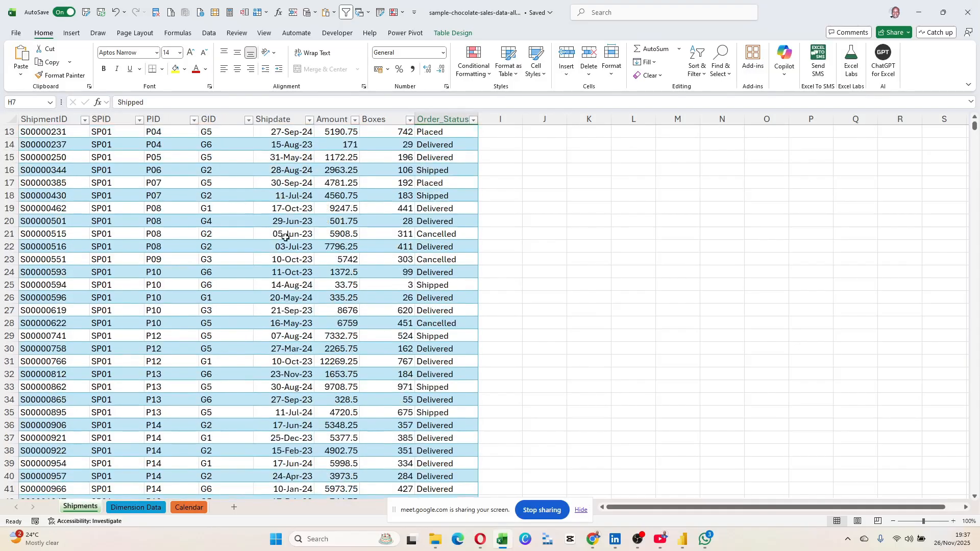
left_click(140, 510)
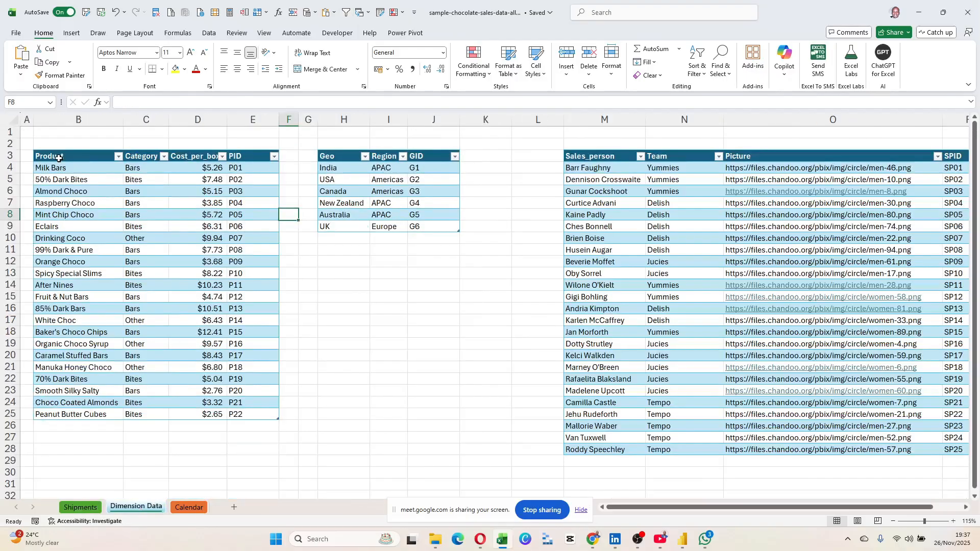
left_click(76, 157)
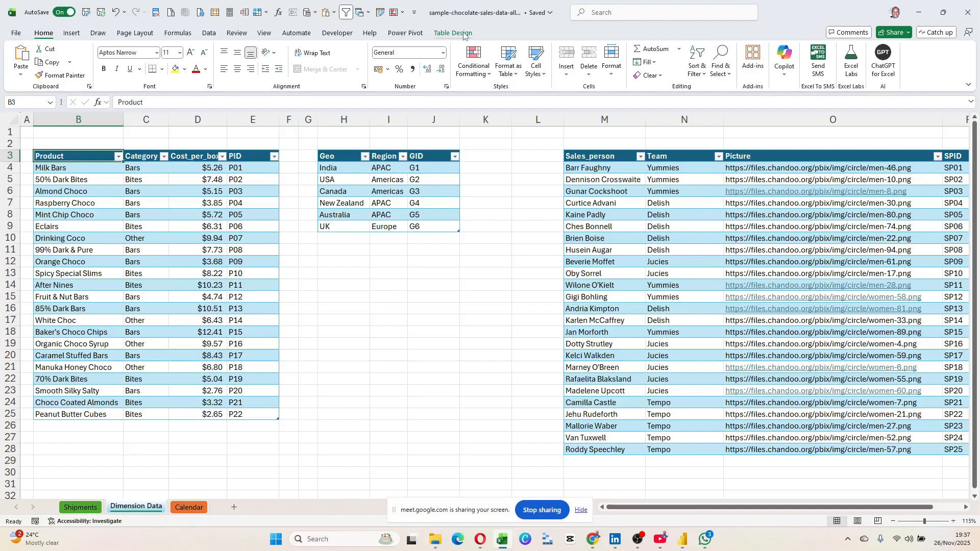
left_click(464, 33)
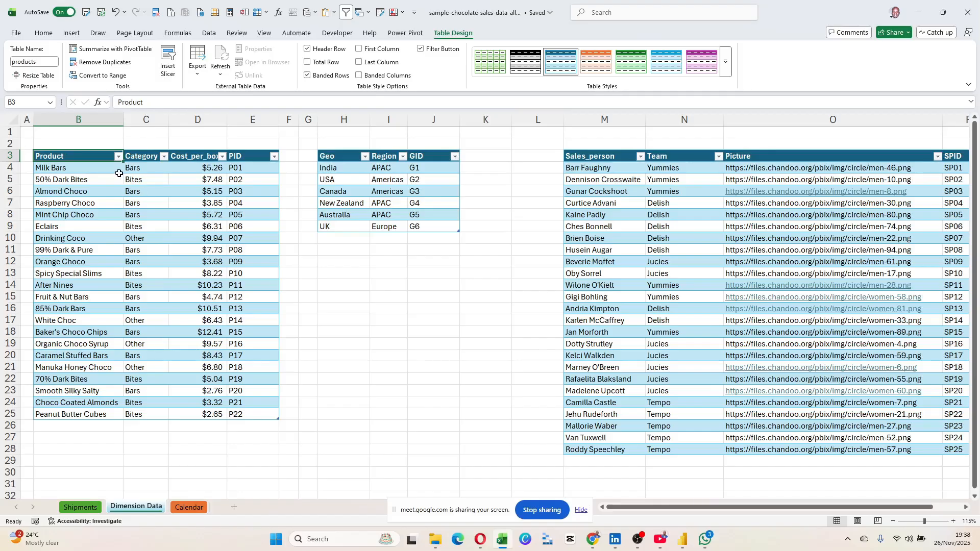
left_click_drag(108, 173, 114, 418)
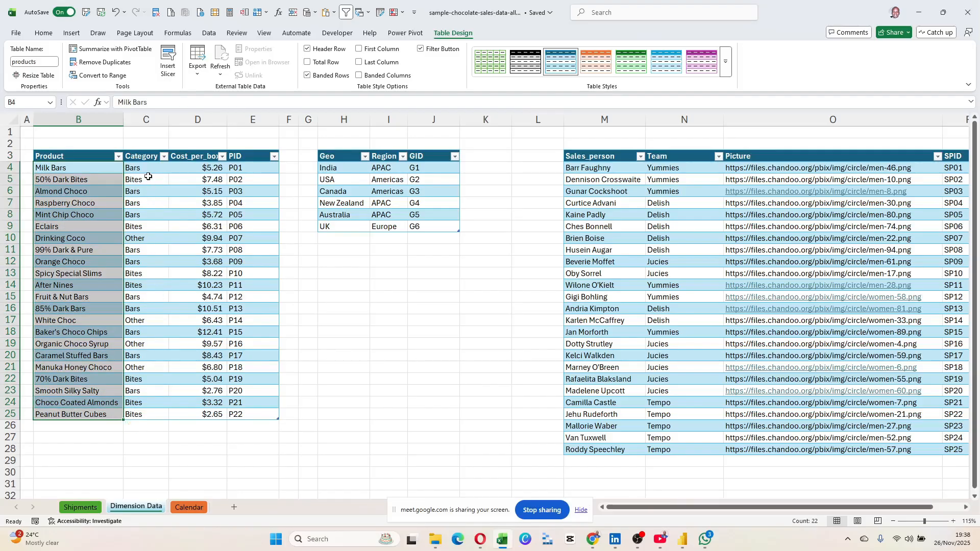
left_click_drag(145, 169, 155, 402)
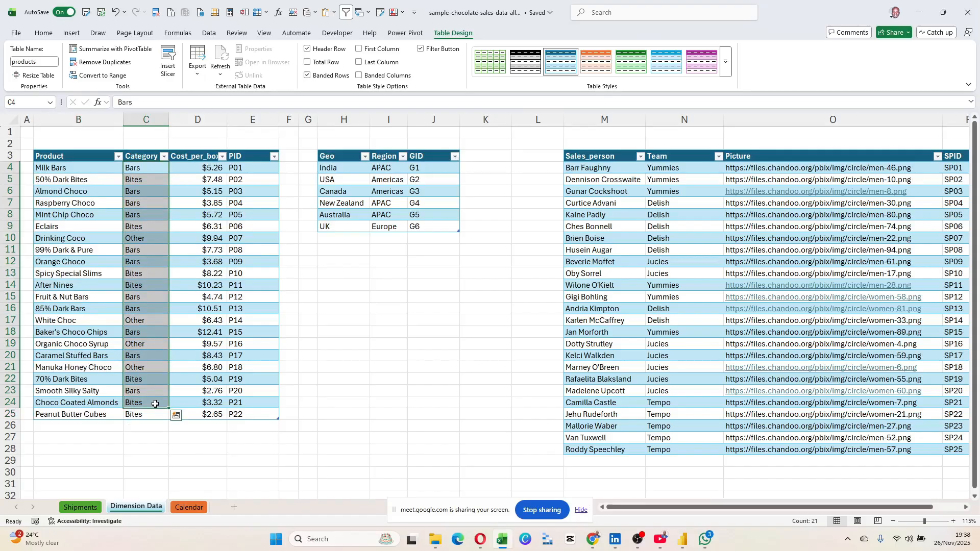
left_click_drag(210, 168, 218, 419)
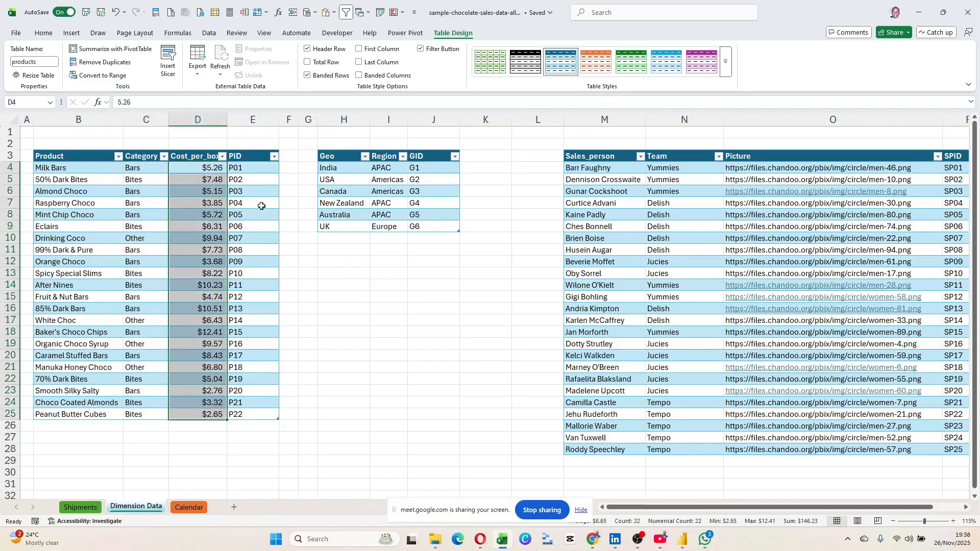
left_click_drag(245, 168, 257, 427)
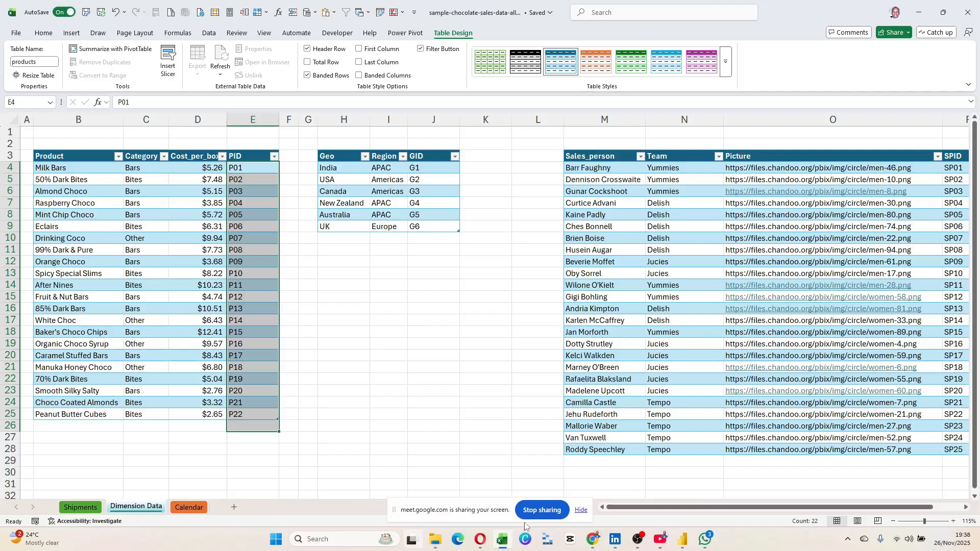
left_click(417, 367)
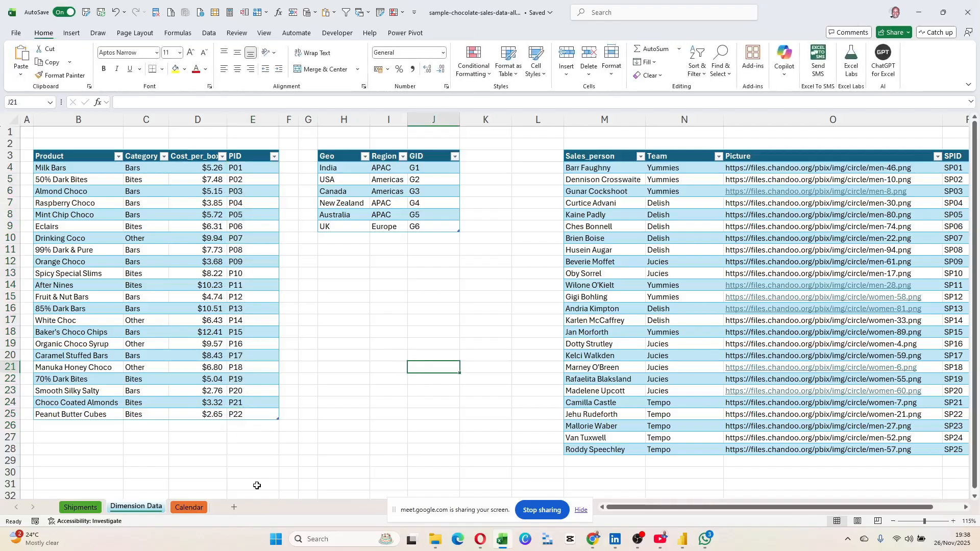
Add a new Sheet1, enter a salesperson's lowercase first name in E3, and widen column E.
left_click(233, 510)
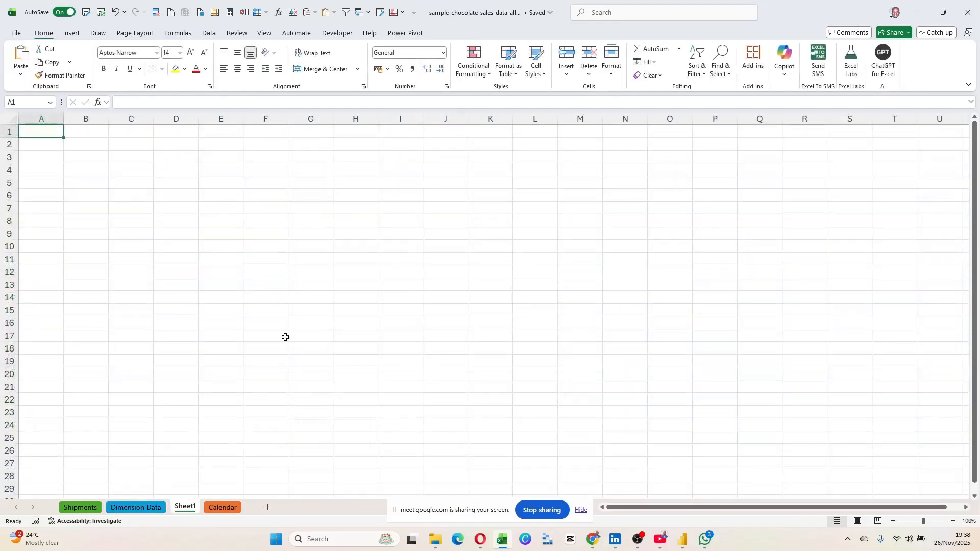
left_click(209, 159)
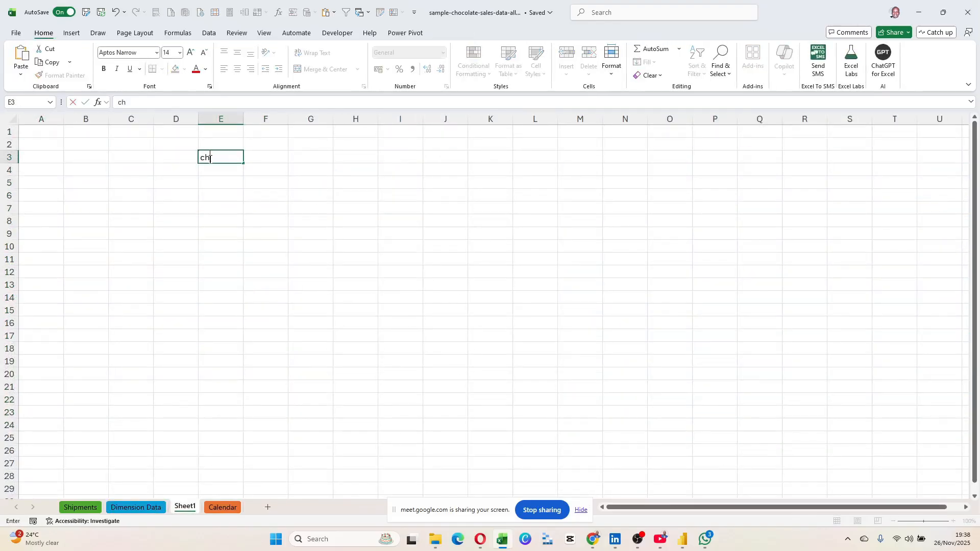
left_click(331, 197)
left_click_drag(245, 119, 250, 119)
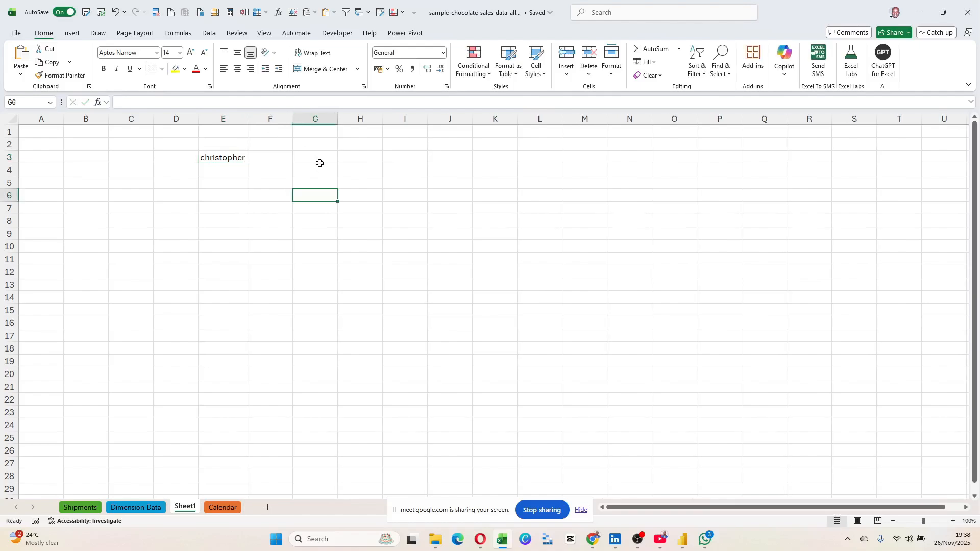
Enter the salesperson's employee ID in G3, then review both cells, leaving the name unchanged.
left_click(320, 160)
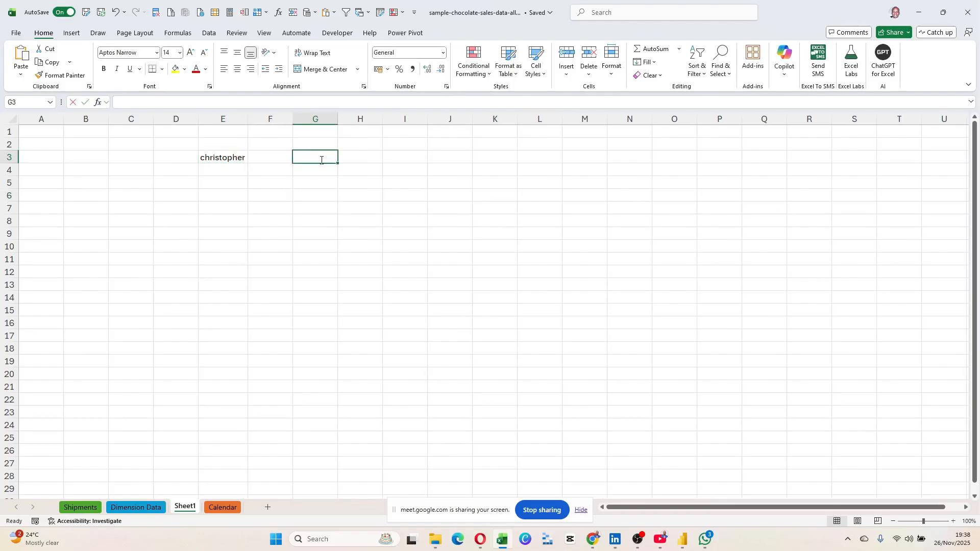
type("EMP")
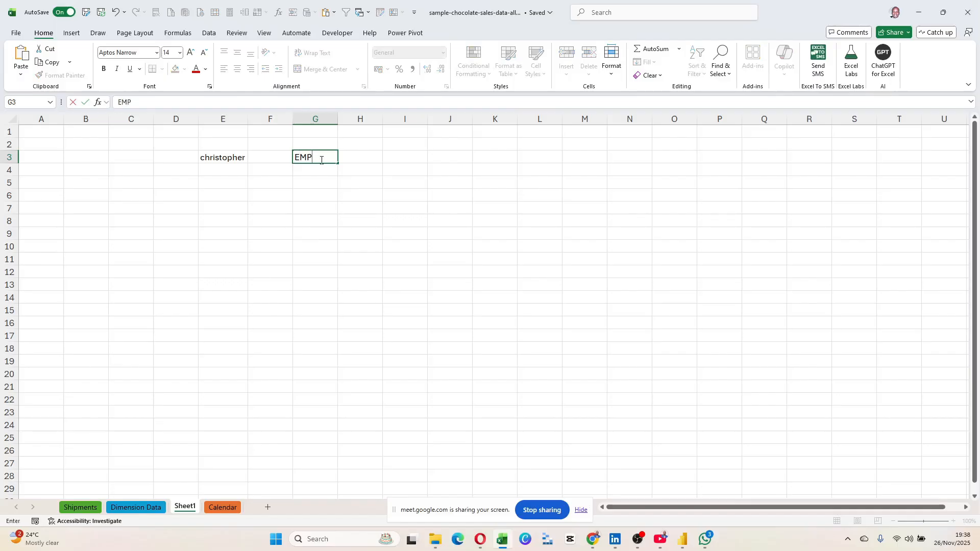
type("002")
left_click(334, 188)
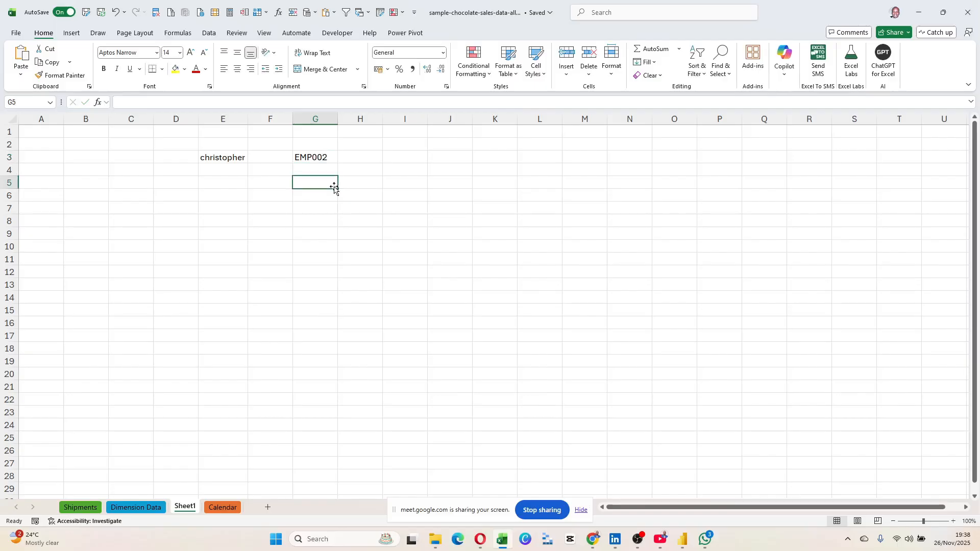
left_click(220, 158)
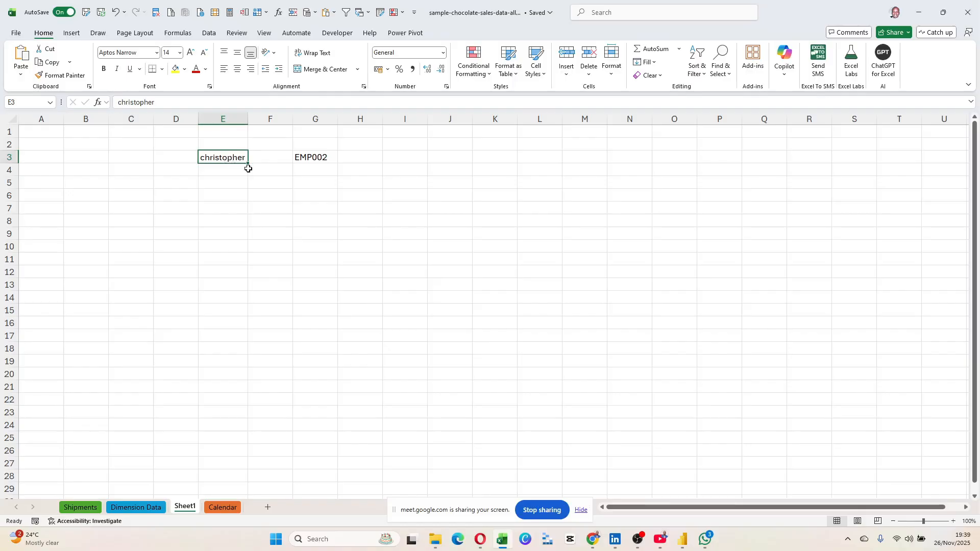
left_click(317, 160)
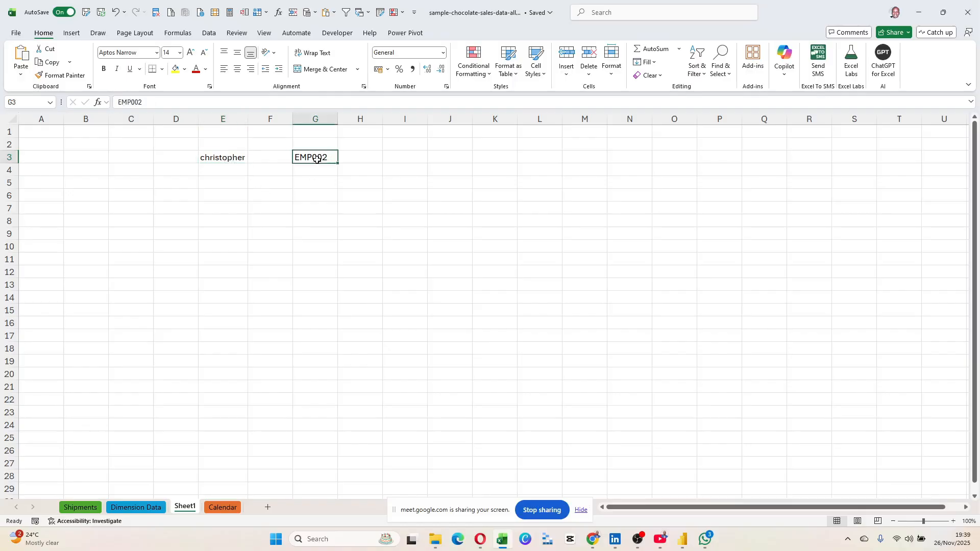
left_click(209, 159)
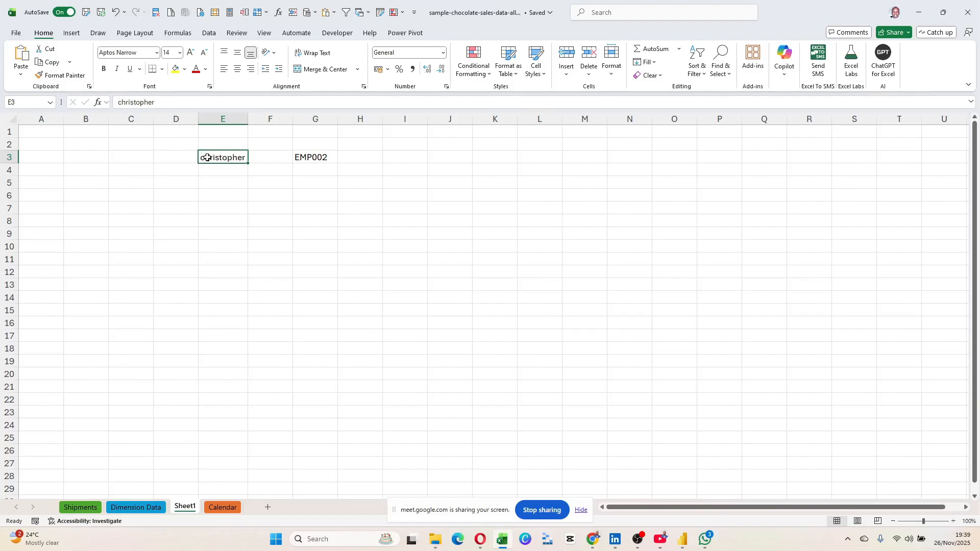
double_click(204, 159)
left_click_drag(205, 159, 199, 159)
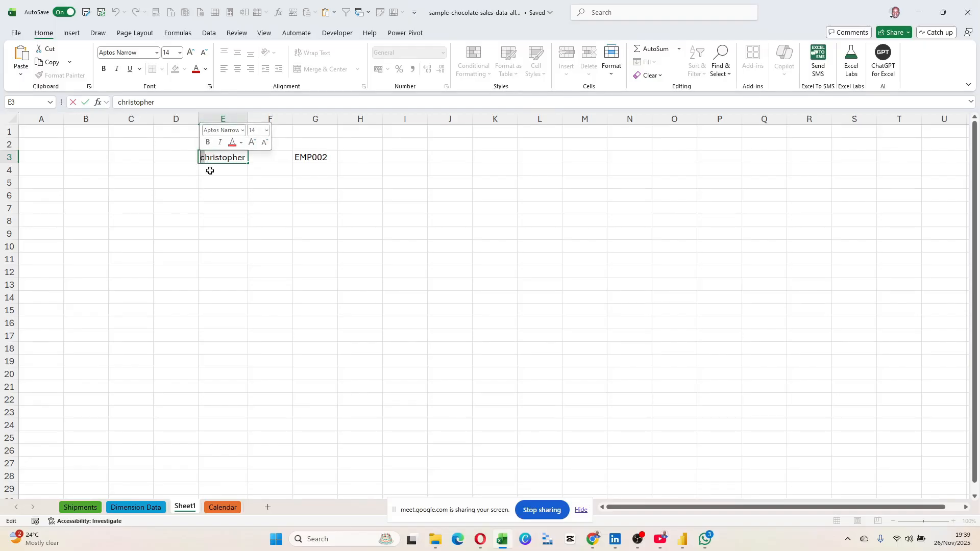
left_click(211, 172)
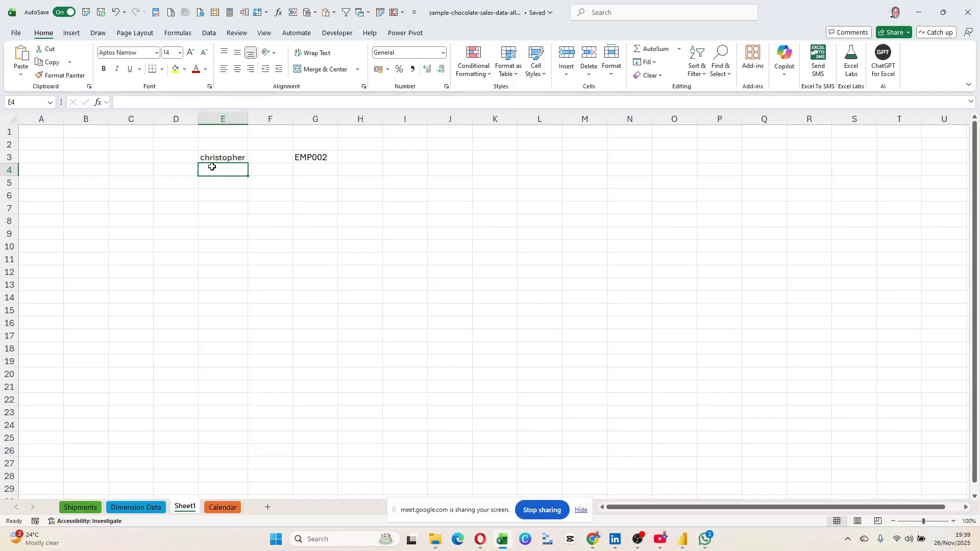
Enter 87 in E4 and 12 in G4.
left_click_drag(219, 153, 227, 167)
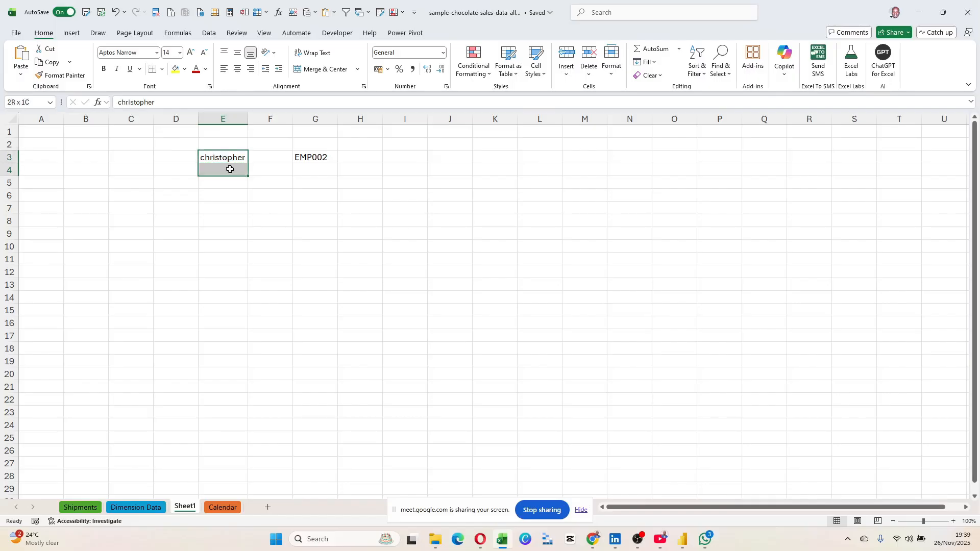
left_click(229, 172)
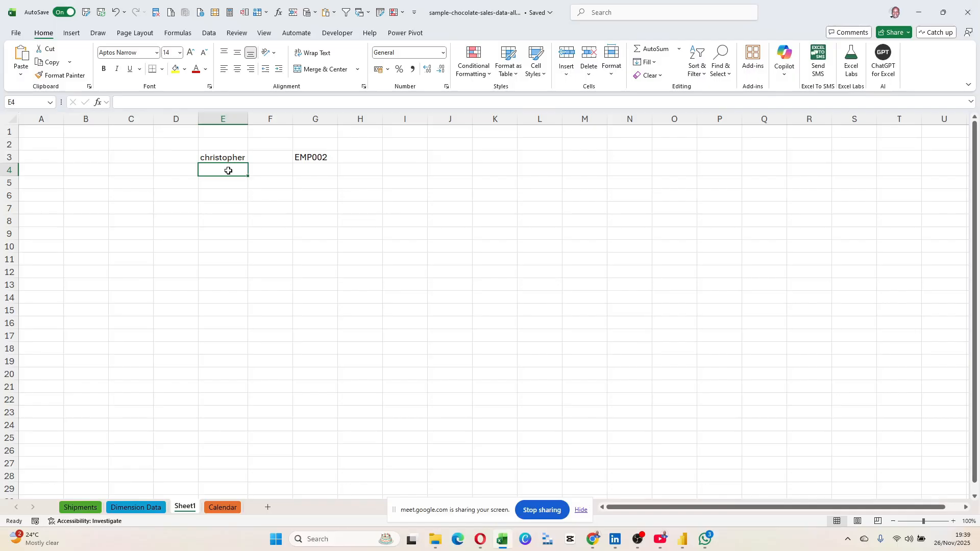
type("87")
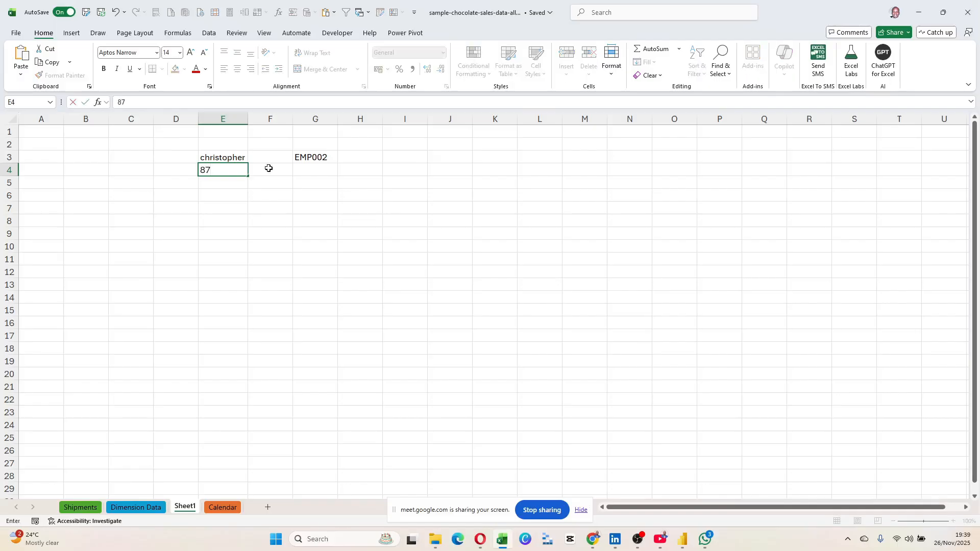
left_click(289, 218)
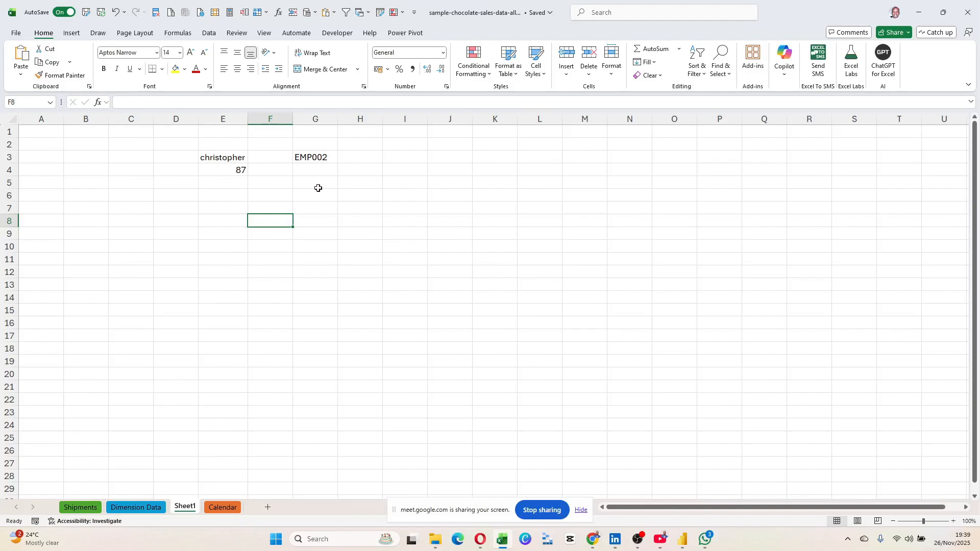
left_click(317, 169)
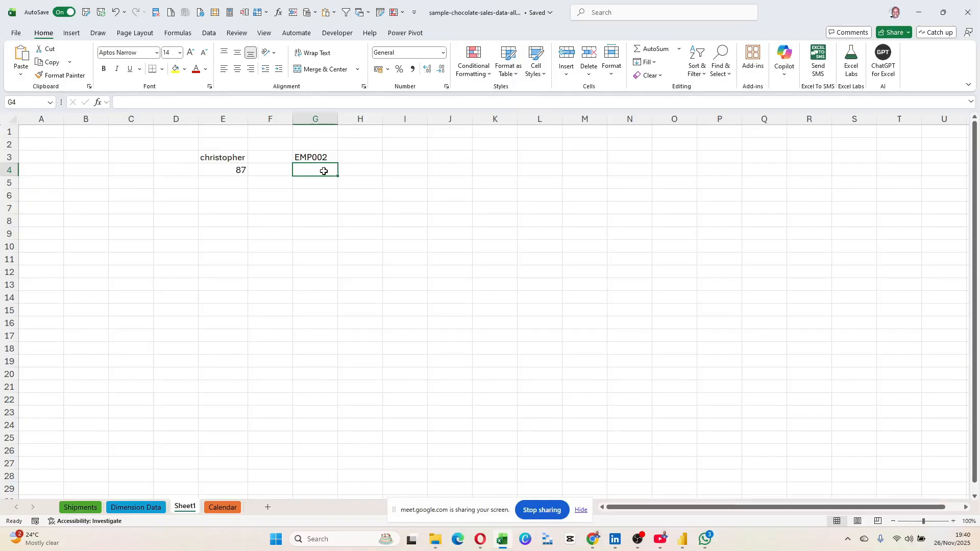
type("12")
key("Return")
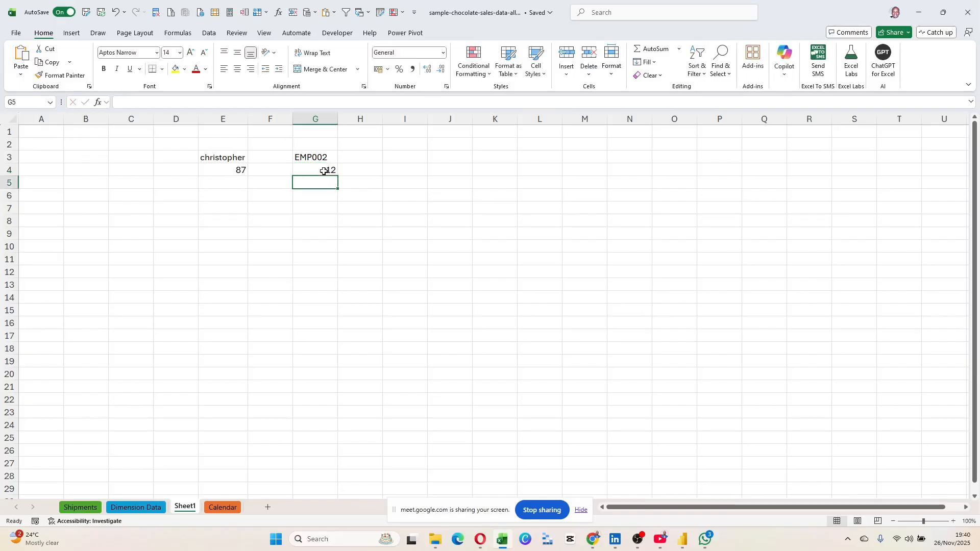
left_click(329, 233)
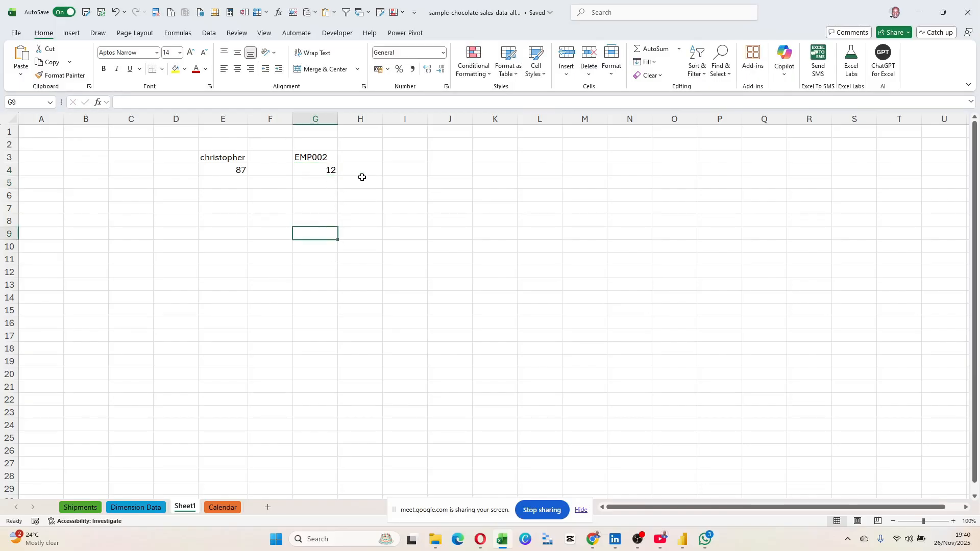
Put the formula =G4*100 in I4 so it shows 1200.
left_click_drag(307, 157, 315, 173)
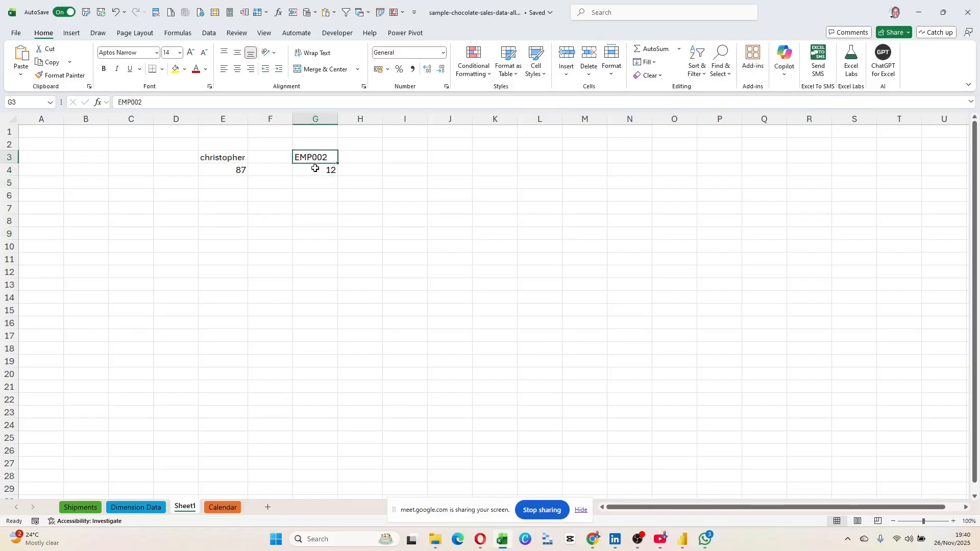
left_click(397, 169)
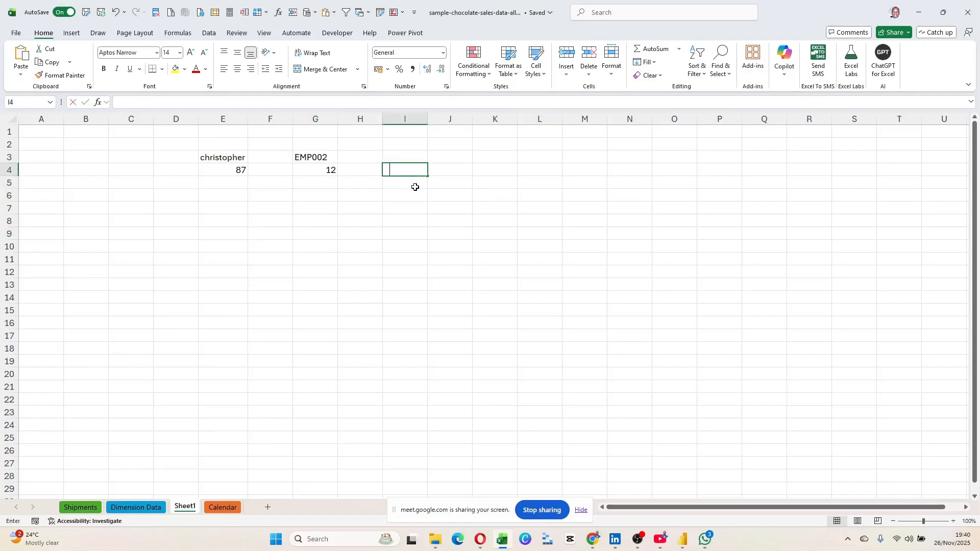
type("=")
left_click(330, 170)
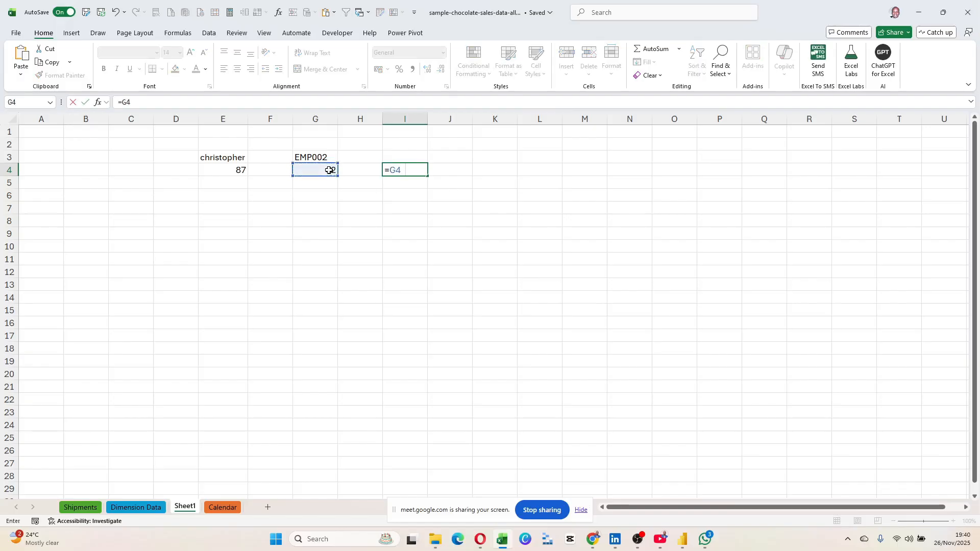
type("*100")
key("Return")
left_click(415, 173)
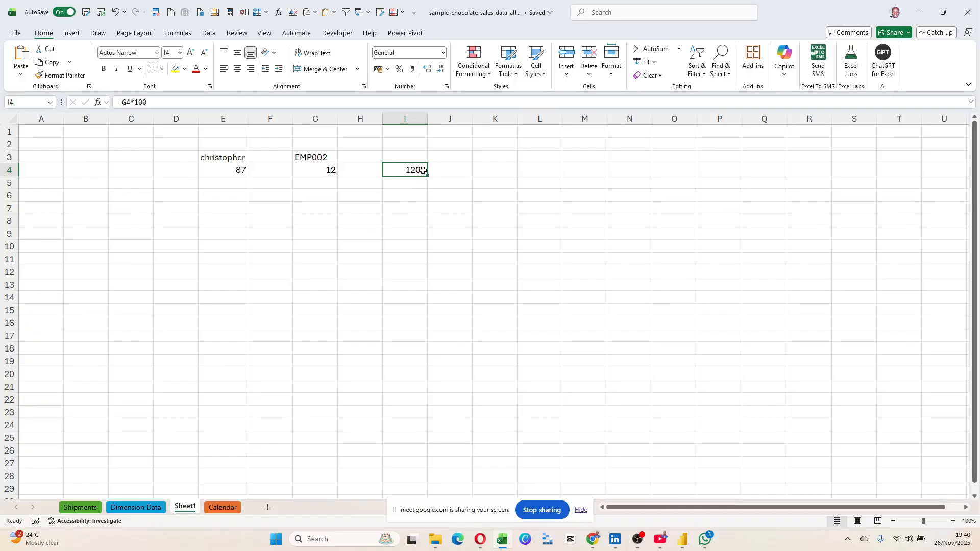
Enter 1.2KB in J4 and move the 87 from E4 down to E5.
left_click(445, 169)
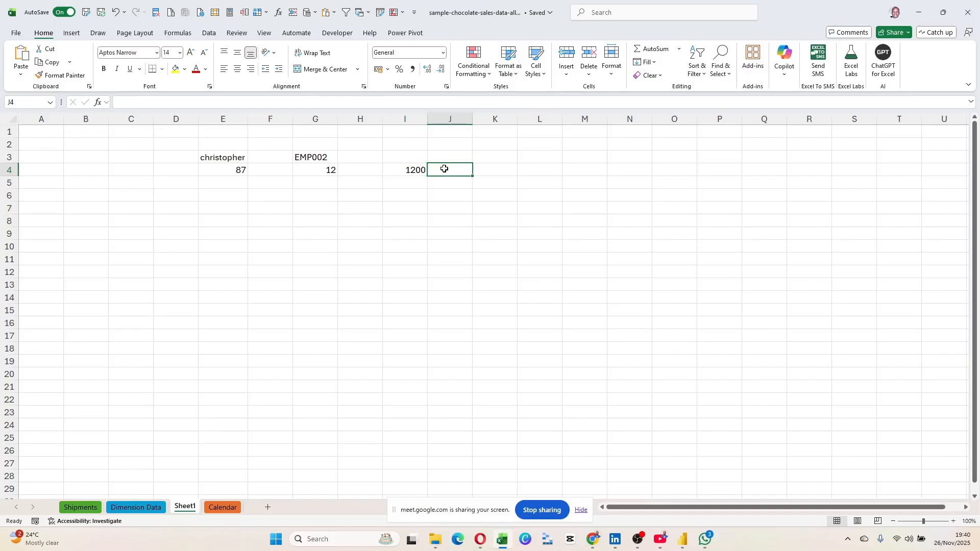
type("1.2KB")
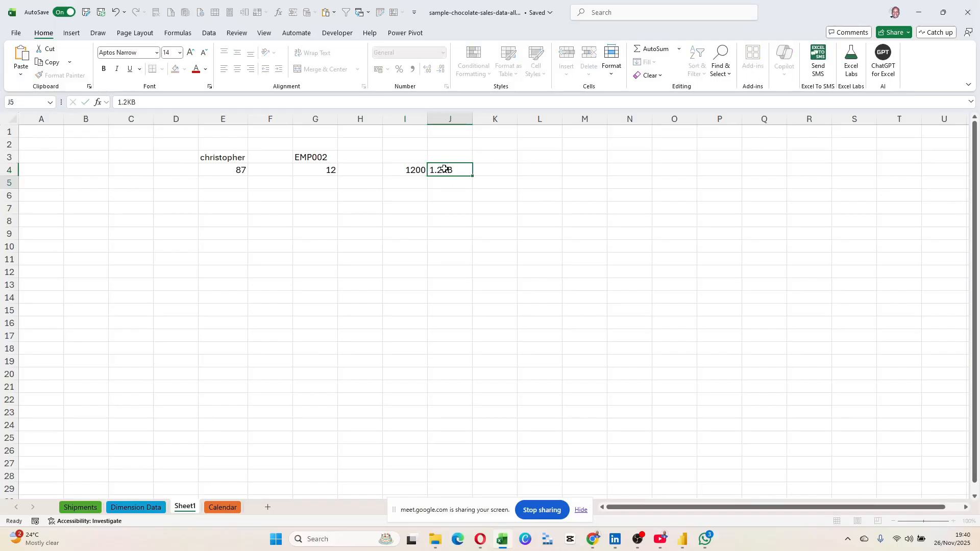
key("Return")
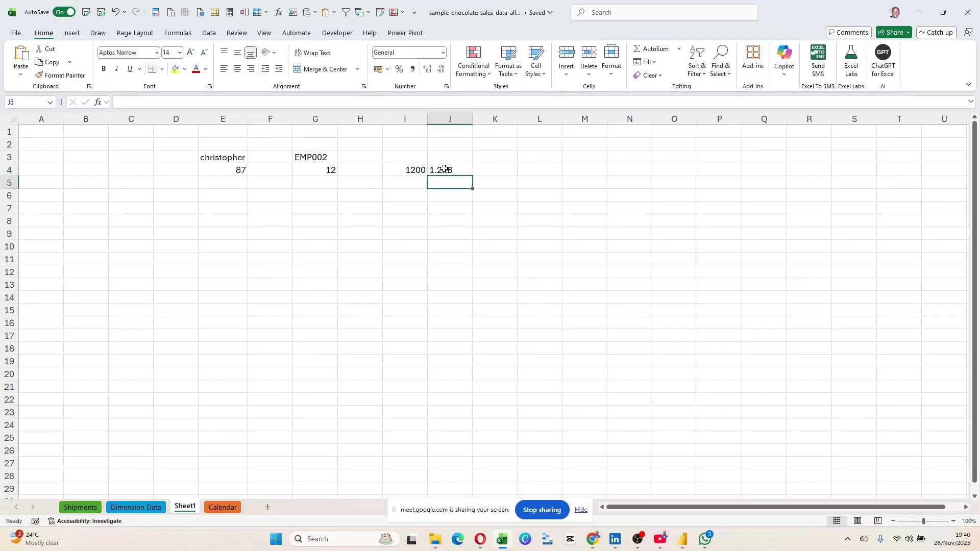
left_click(238, 169)
mouse_move(242, 168)
left_mouse_down()
mouse_move(241, 194)
mouse_move(240, 182)
left_mouse_up()
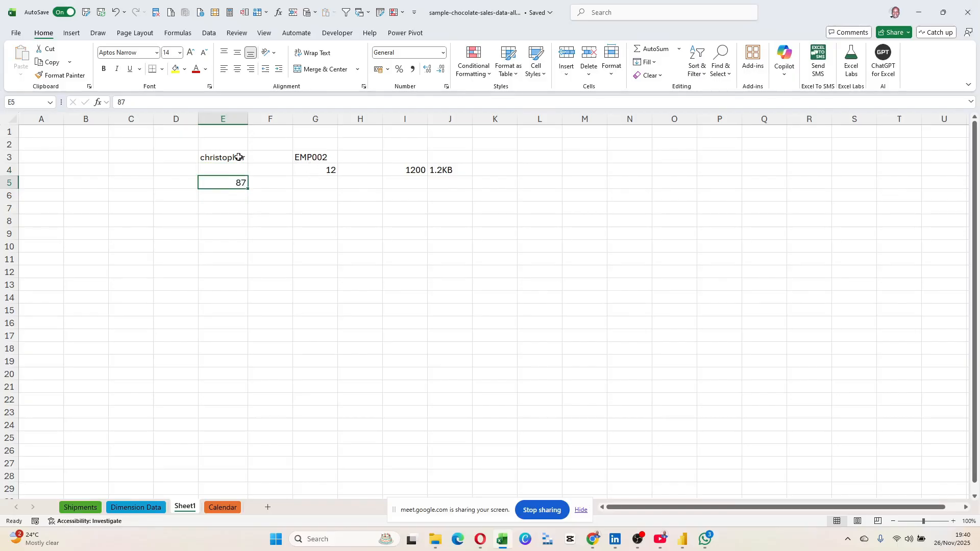
left_click(406, 182)
left_click(239, 183)
Widen column E and add the salesperson's surname to the name in E3.
left_click(230, 158)
left_click_drag(249, 119, 264, 121)
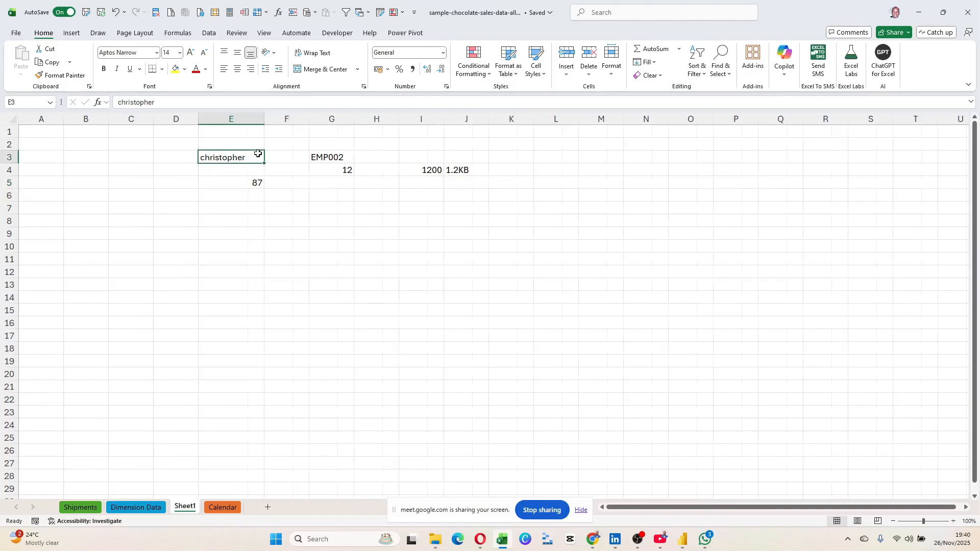
double_click(259, 156)
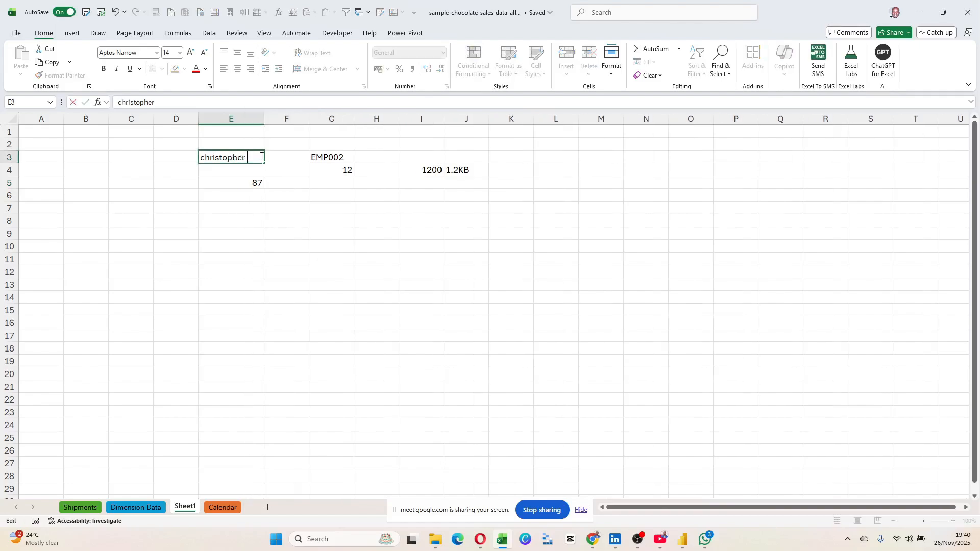
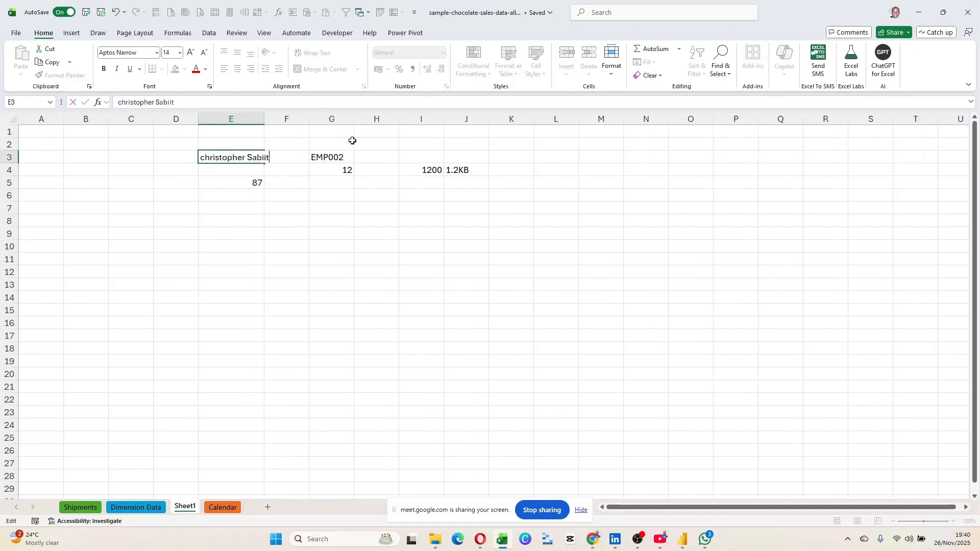
key("Return")
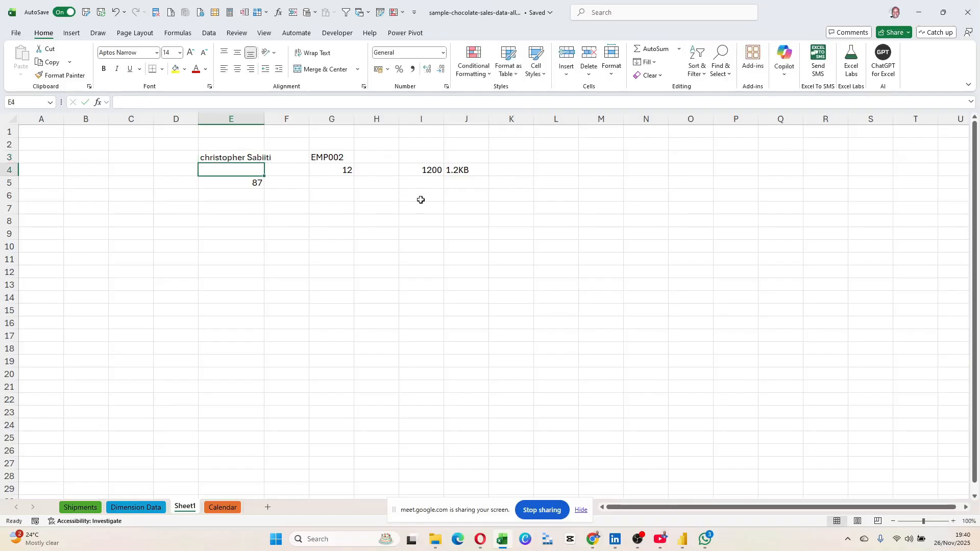
Replace 87 with 200 in E5 and make I5 compute =E5*100, giving 20000.
left_click(262, 189)
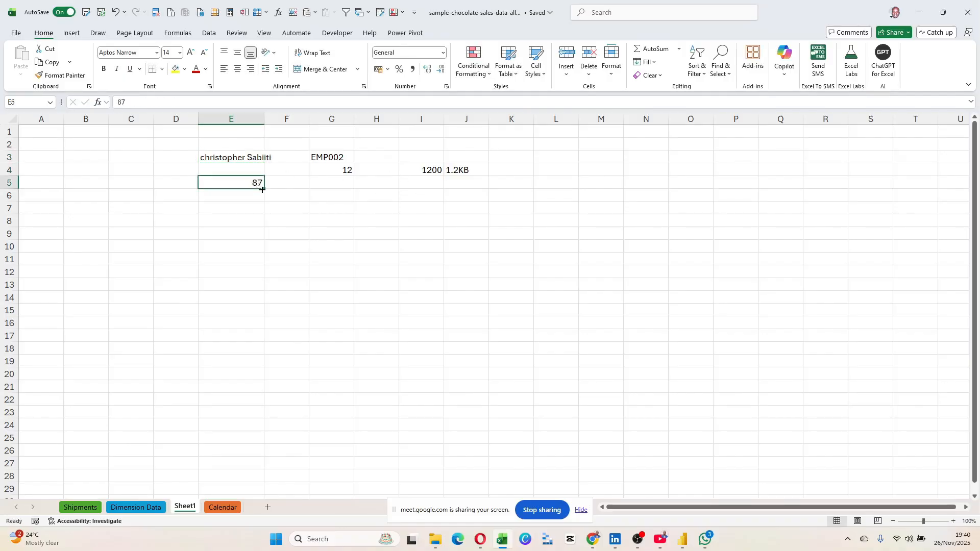
type("200")
key("Return")
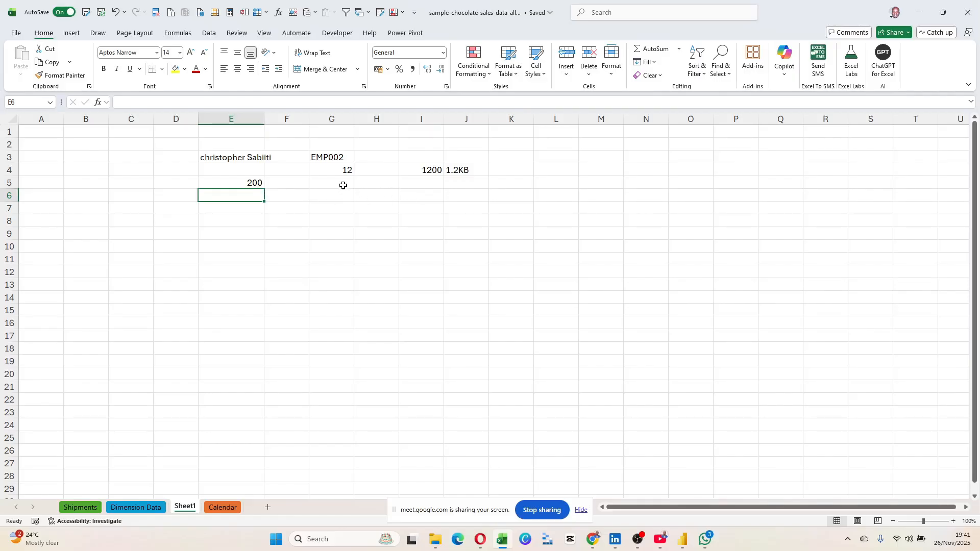
left_click(422, 185)
type("=")
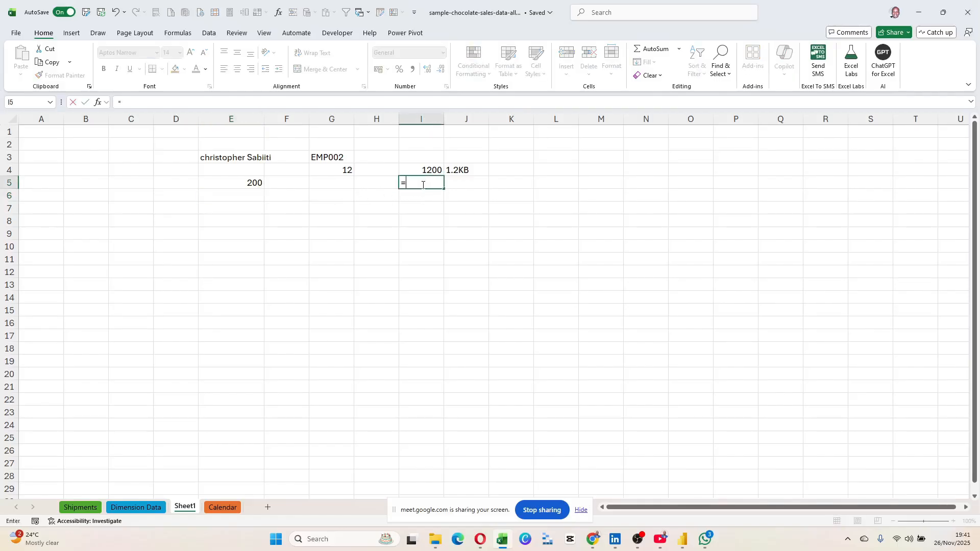
key("Left")
key("Left")
key("Left")
key("Left")
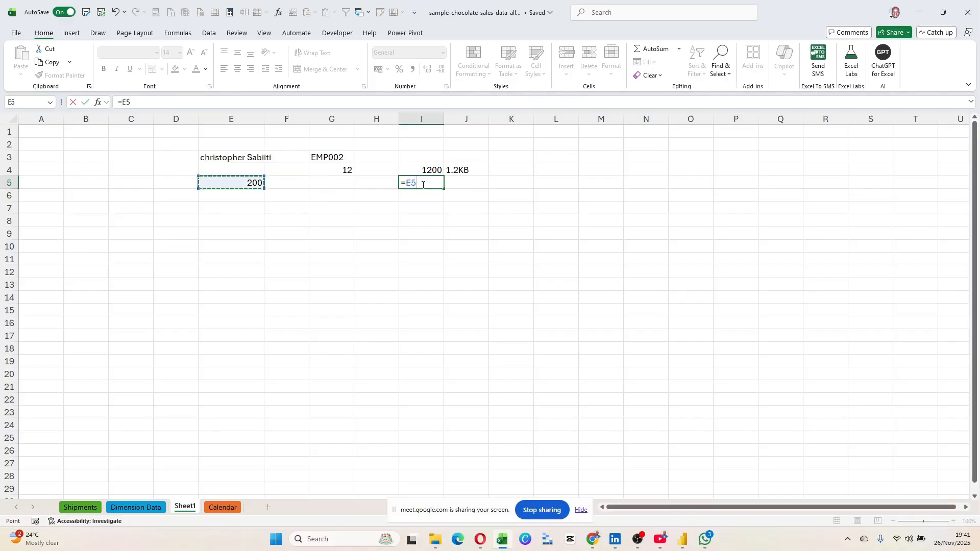
type("*100")
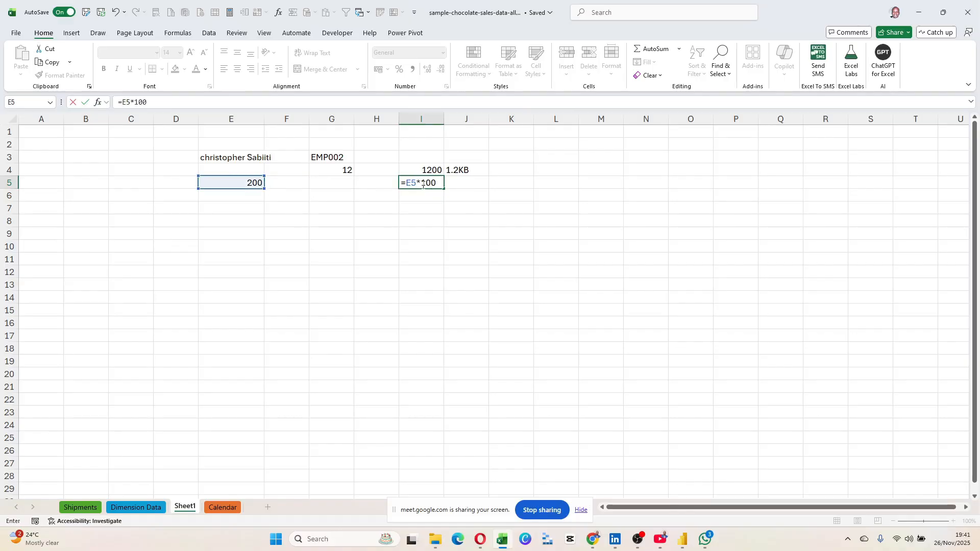
key("Return")
left_click(422, 184)
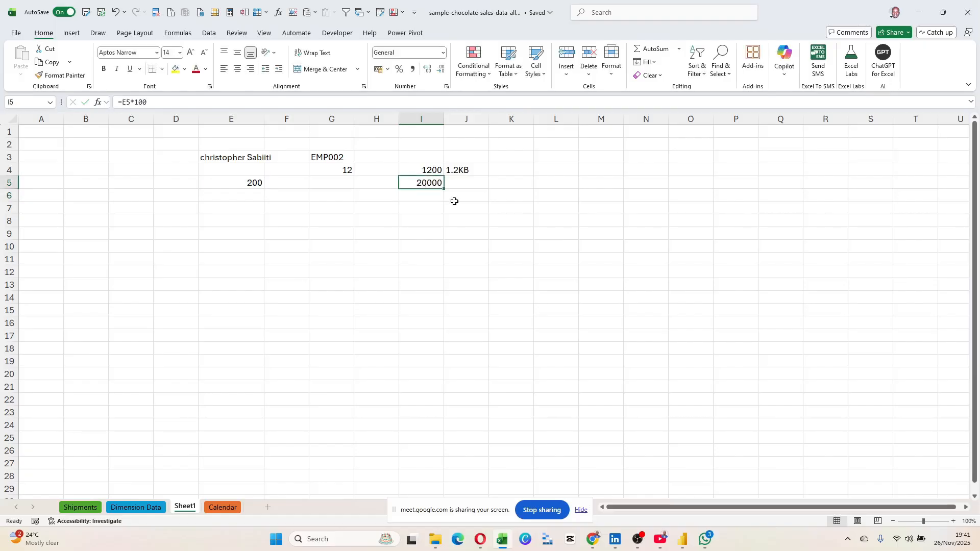
Enter the size label 20KB in J5.
left_click(461, 183)
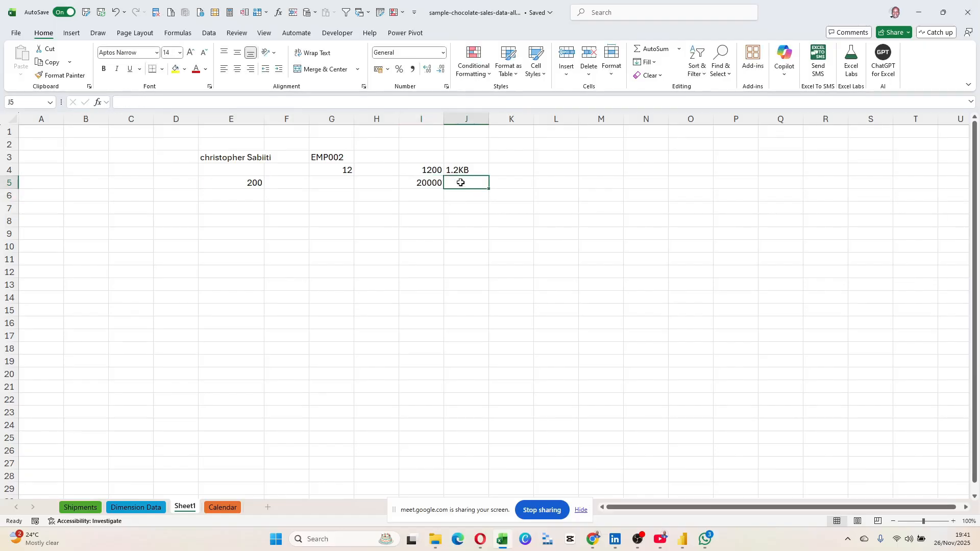
type("2")
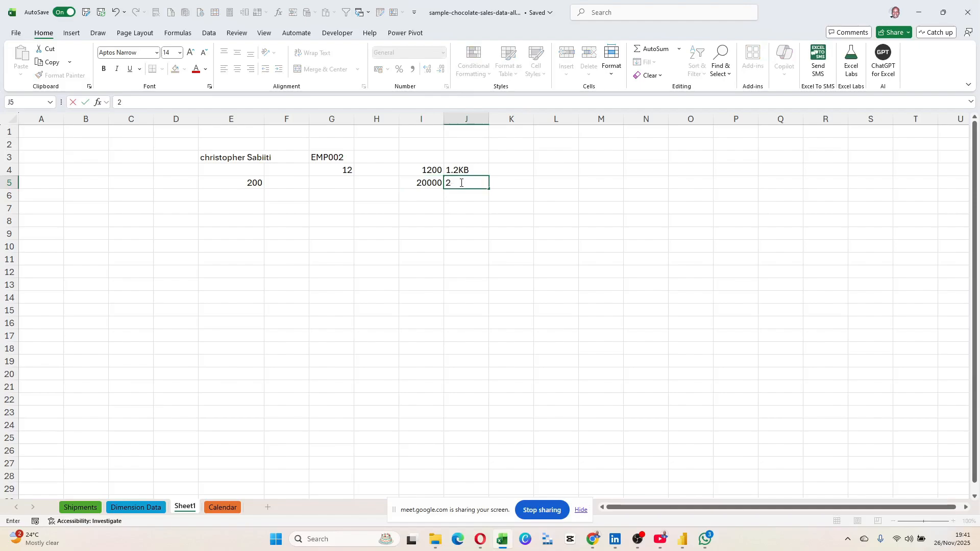
type("-0KB")
key("Return")
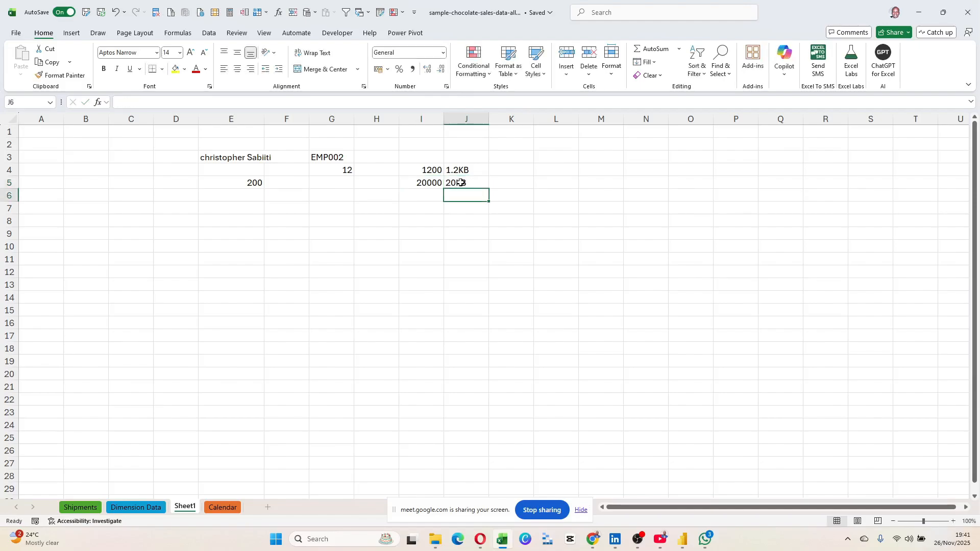
left_click(476, 204)
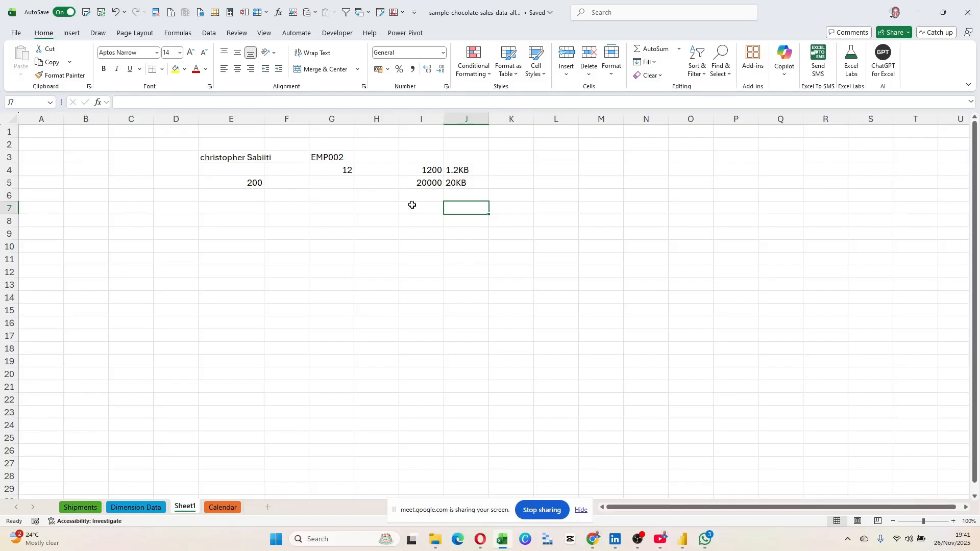
Enter 20MB in K5 and 897KB in K4, then select both size values in K4:K5.
left_click(429, 185)
left_click(235, 159)
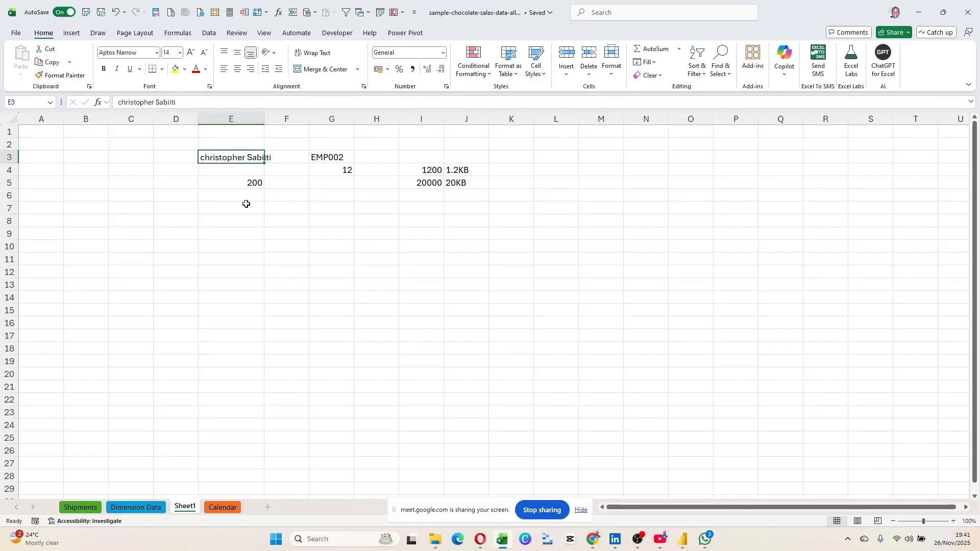
left_click(477, 183)
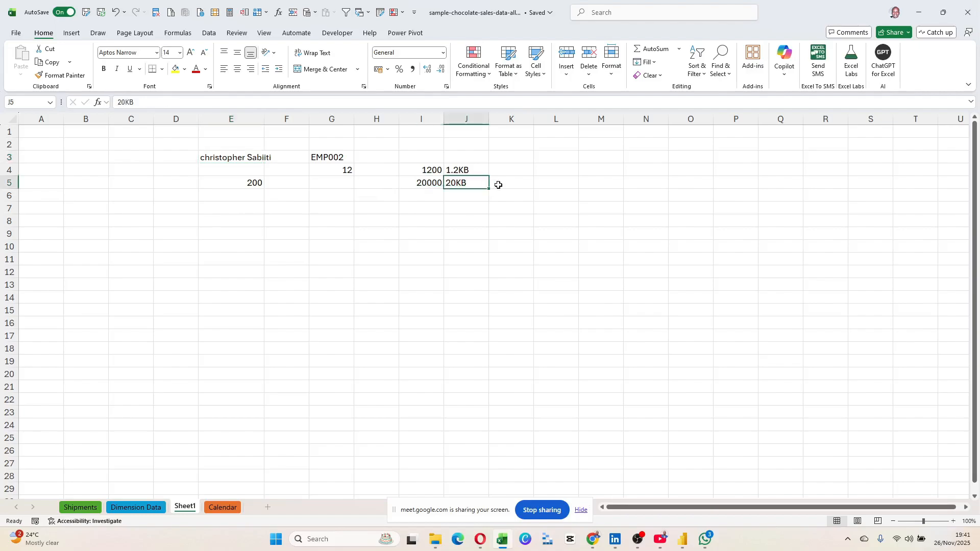
left_click(508, 185)
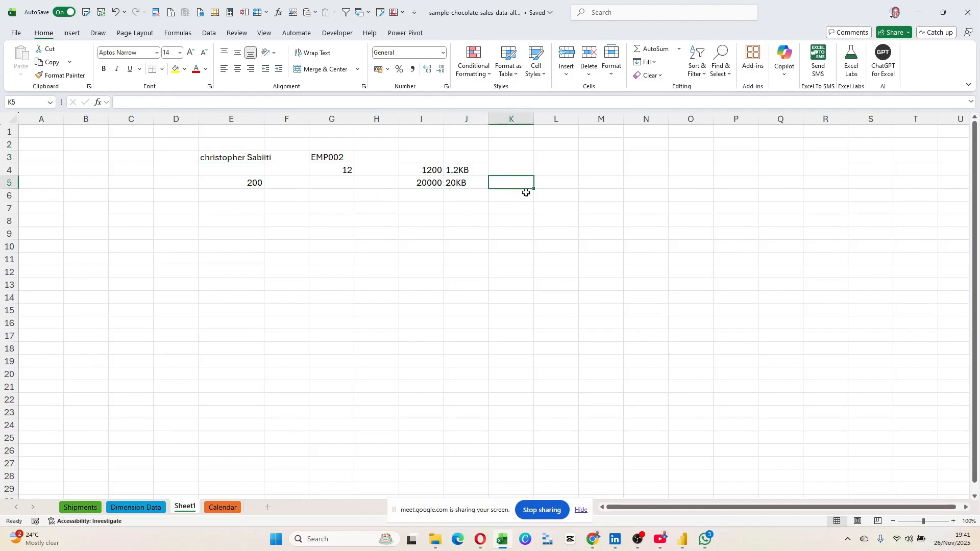
type("20")
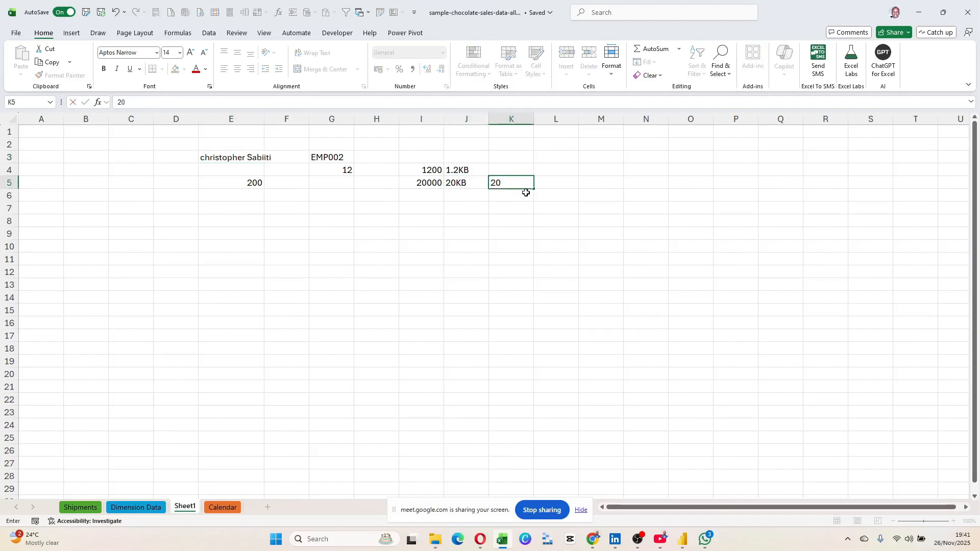
type("MB")
left_click(507, 169)
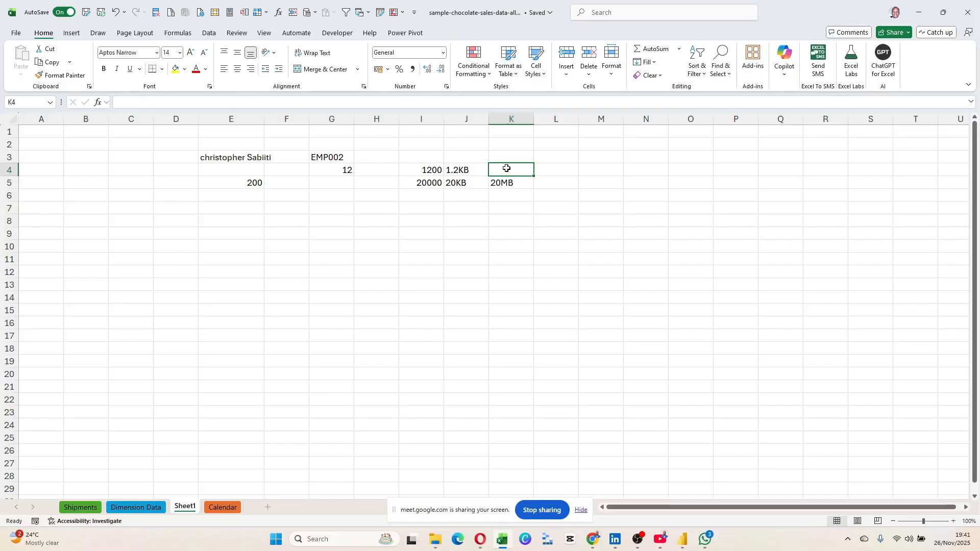
type("897")
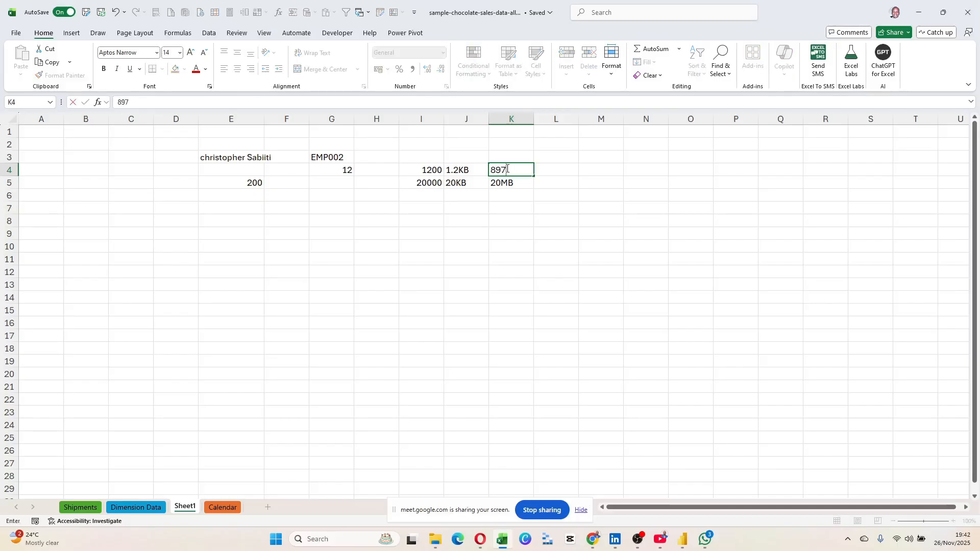
type("KB")
key("Return")
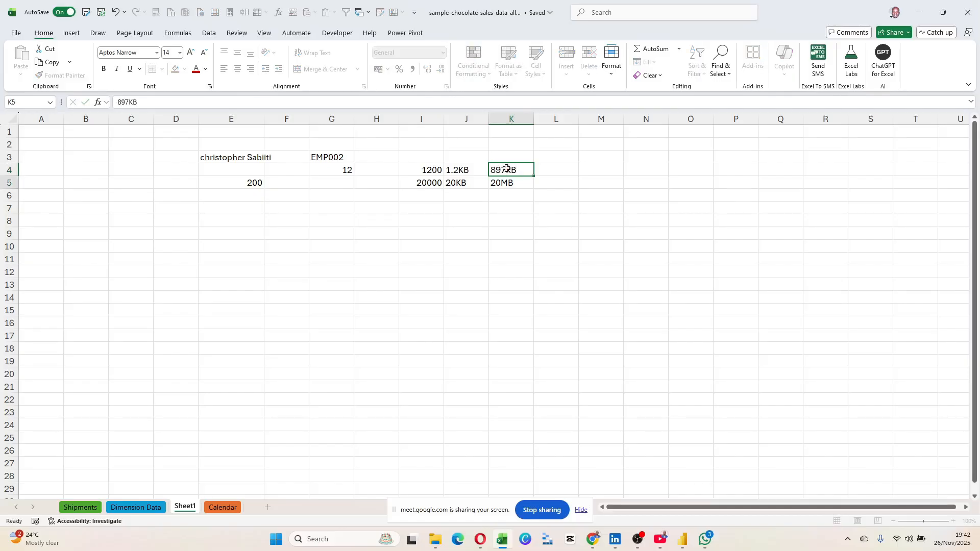
left_click(559, 189)
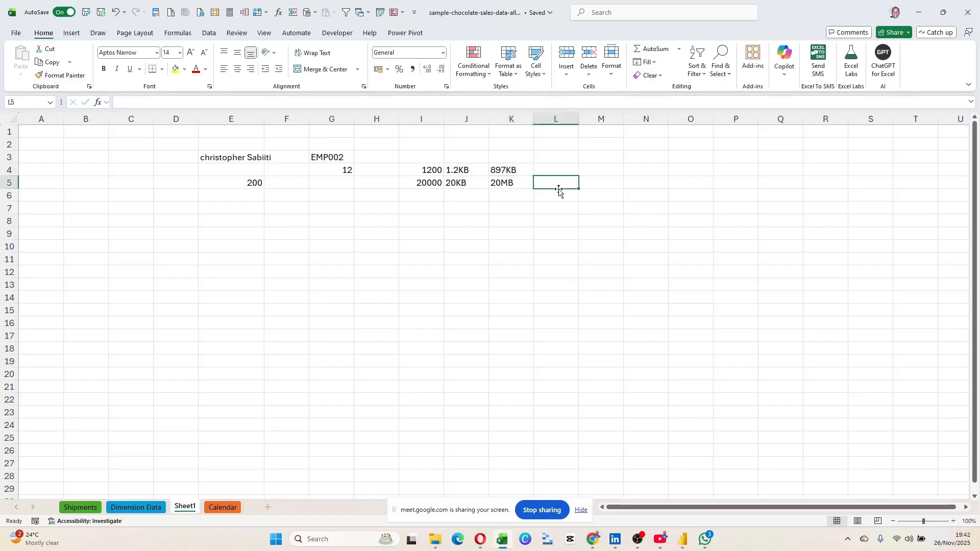
left_click_drag(509, 171, 512, 184)
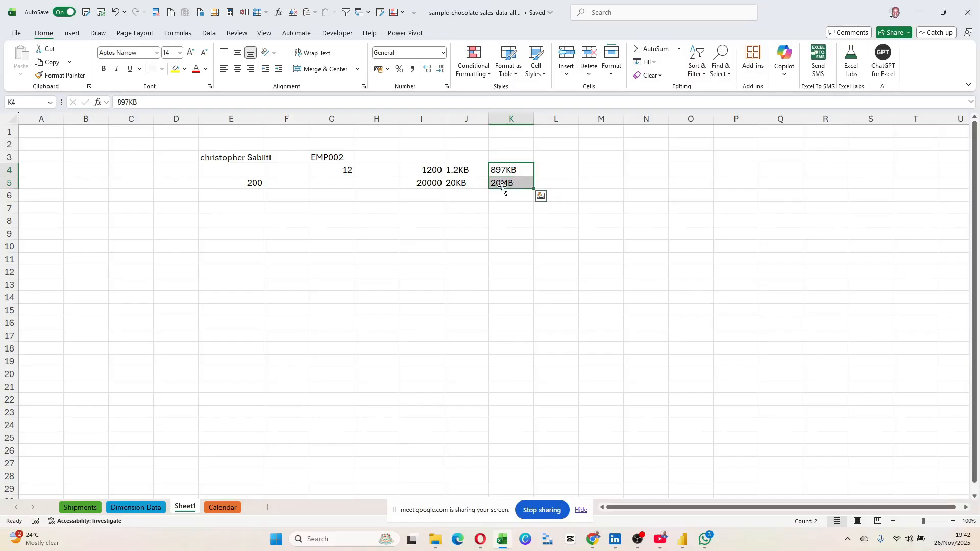
left_click(505, 184)
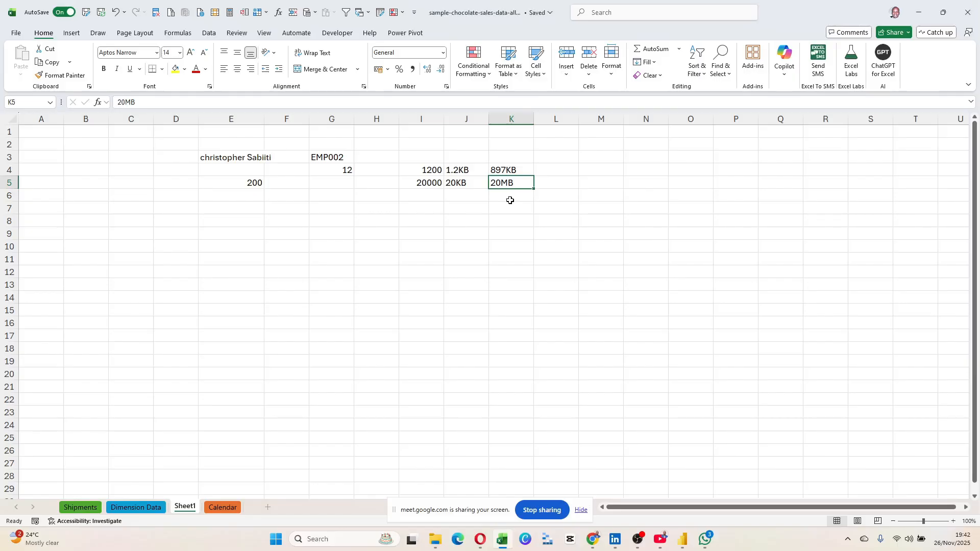
On the Shipments sheet, inspect the ShipmentID values and the SPID values in rows 16–27.
left_click(77, 508)
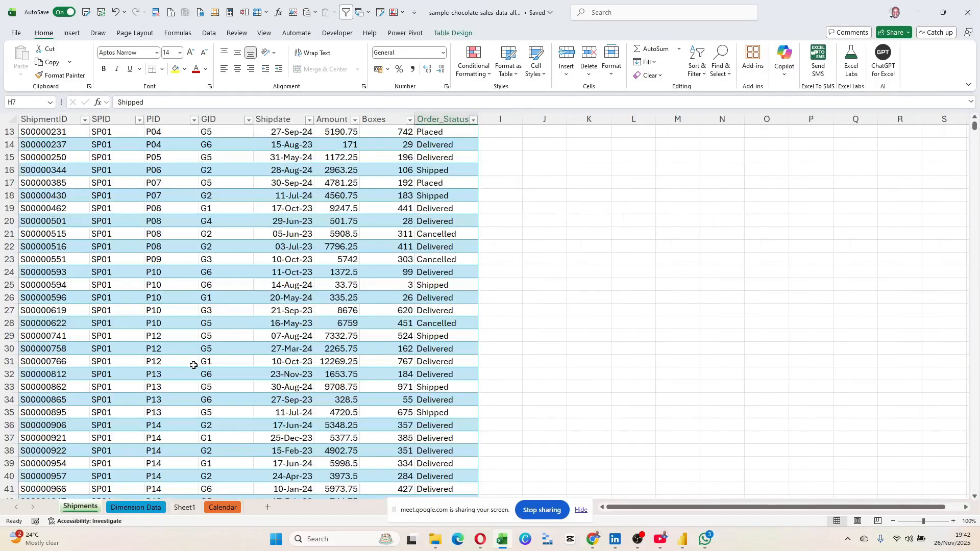
left_click_drag(55, 133, 55, 225)
left_click(55, 237)
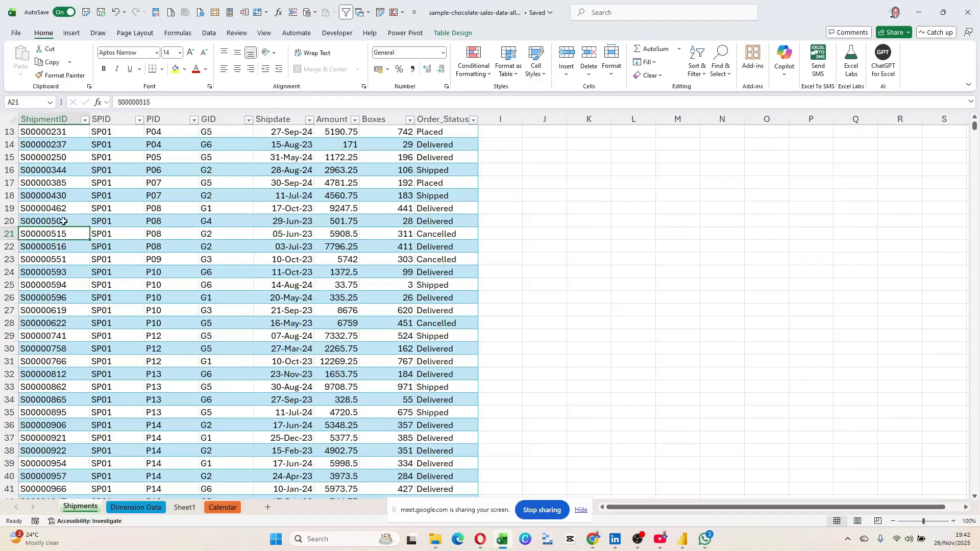
left_click(63, 221)
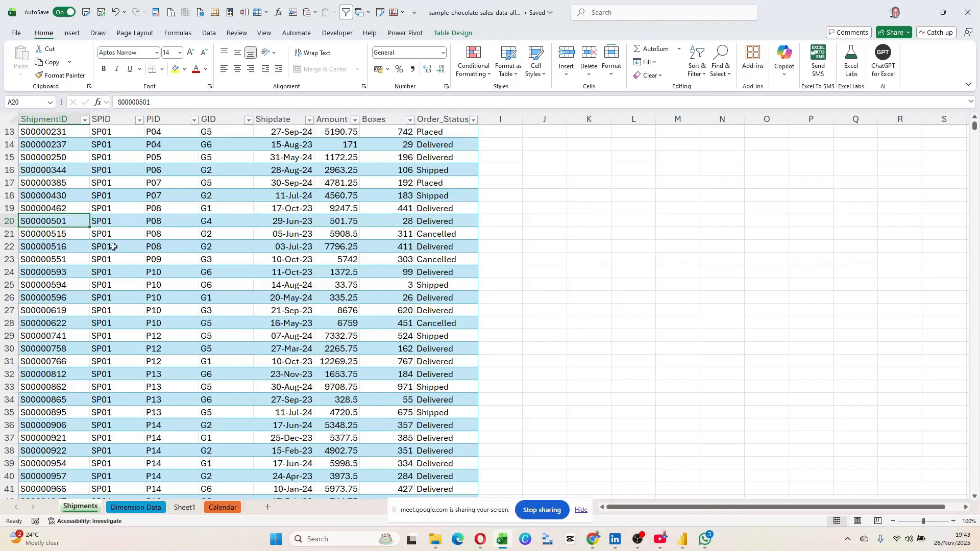
left_click_drag(115, 171, 144, 311)
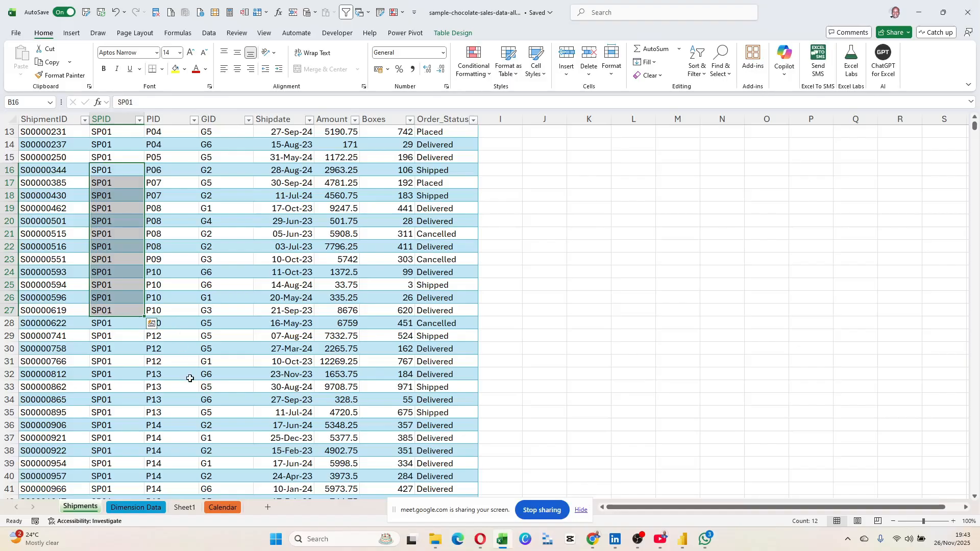
left_click(190, 374)
left_click(133, 508)
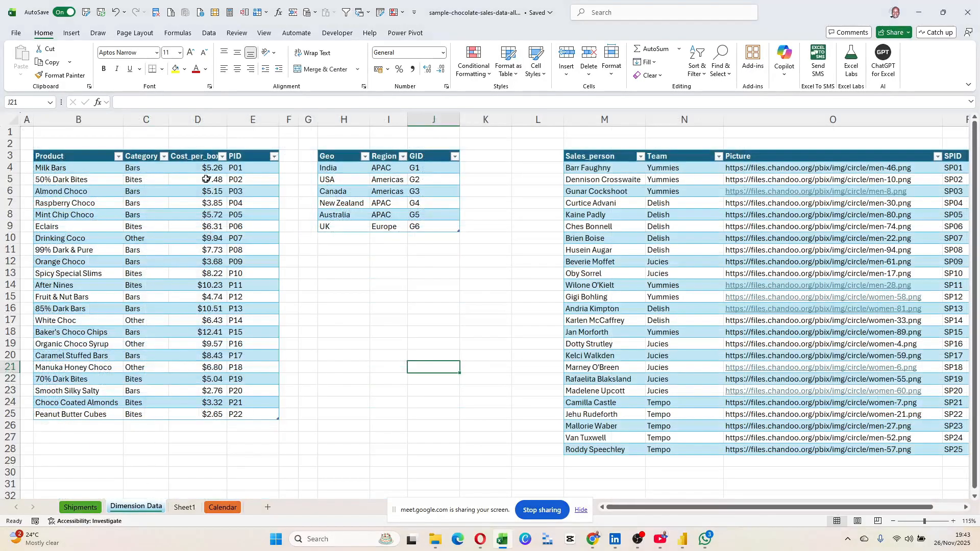
mouse_move(60, 156)
left_mouse_down()
mouse_move(277, 291)
mouse_move(269, 415)
left_mouse_up()
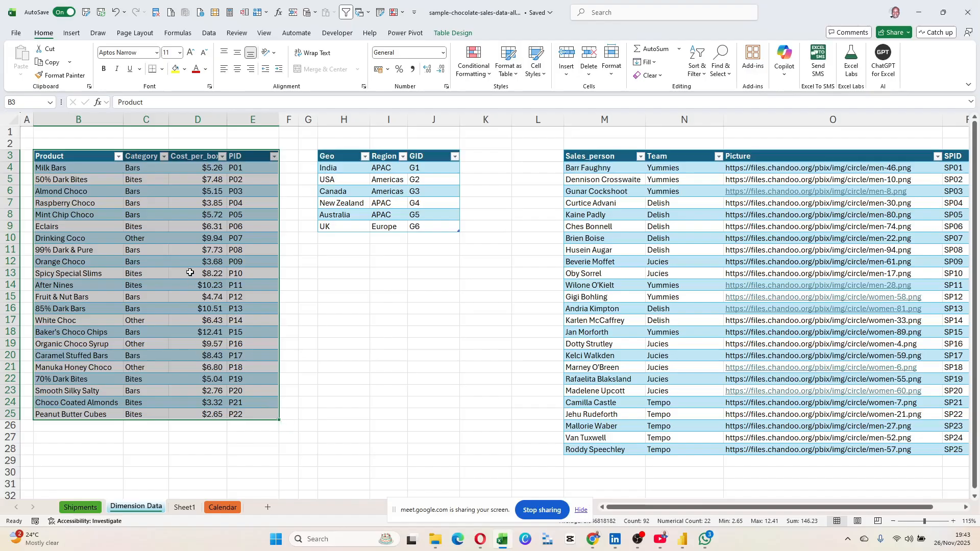
left_click(186, 249)
left_click_drag(71, 169, 254, 404)
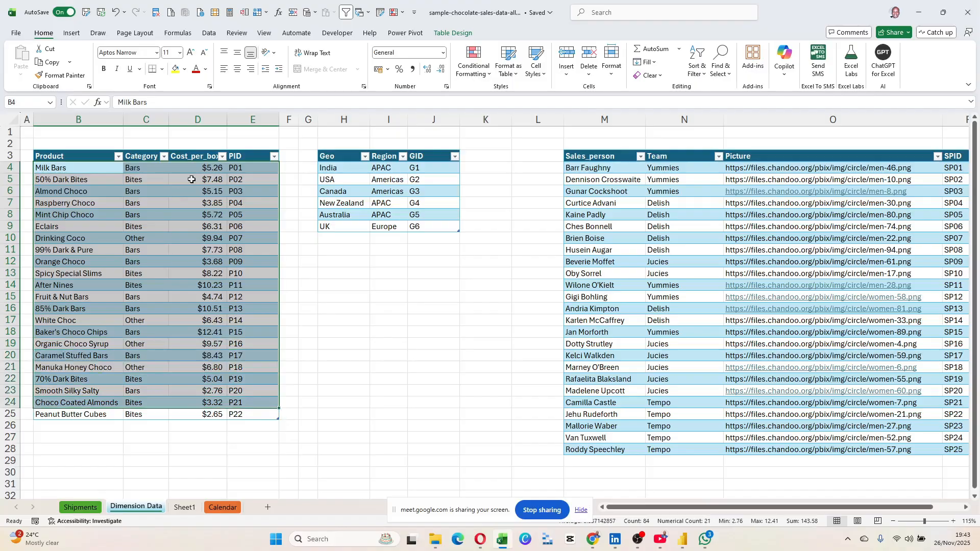
left_click_drag(194, 168, 189, 414)
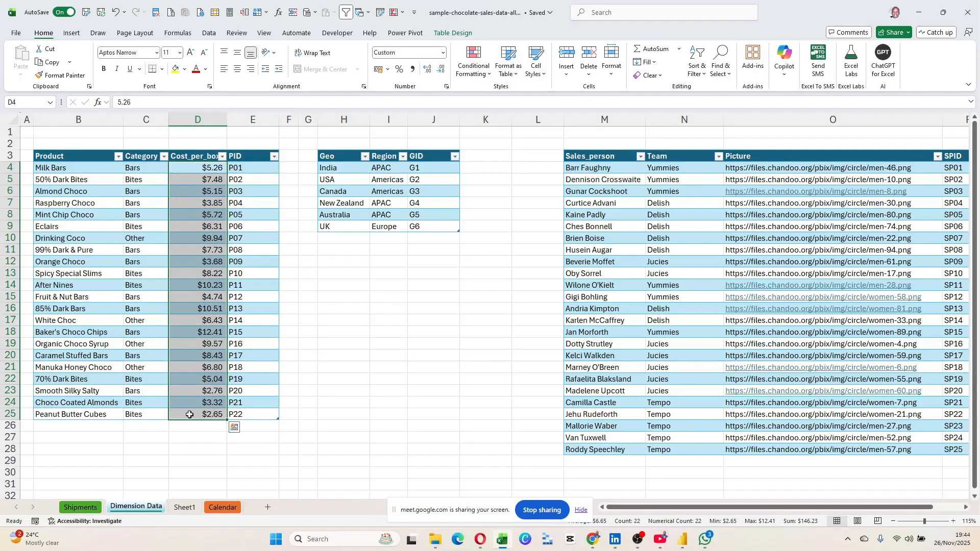
left_click(191, 253)
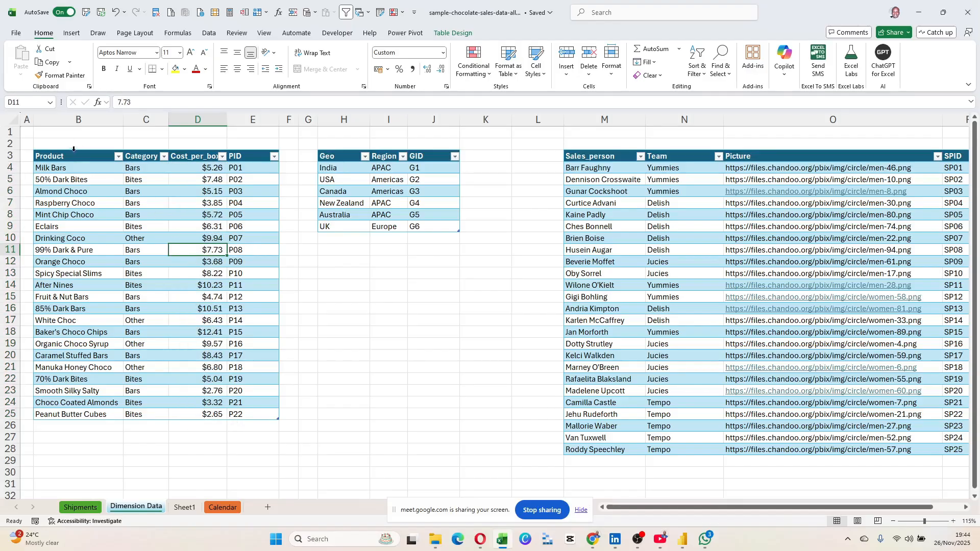
left_click_drag(74, 156, 214, 193)
left_click_drag(242, 252, 248, 411)
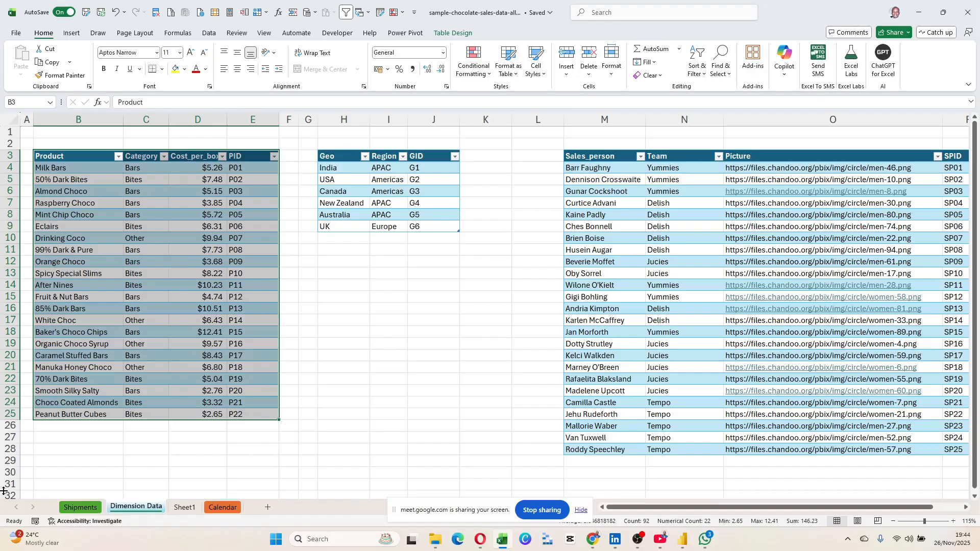
On the Shipments sheet, look over the P07 product code and select shipment row 8, dismissing its context menu.
left_click(70, 511)
scroll(149, 376, "down", 18)
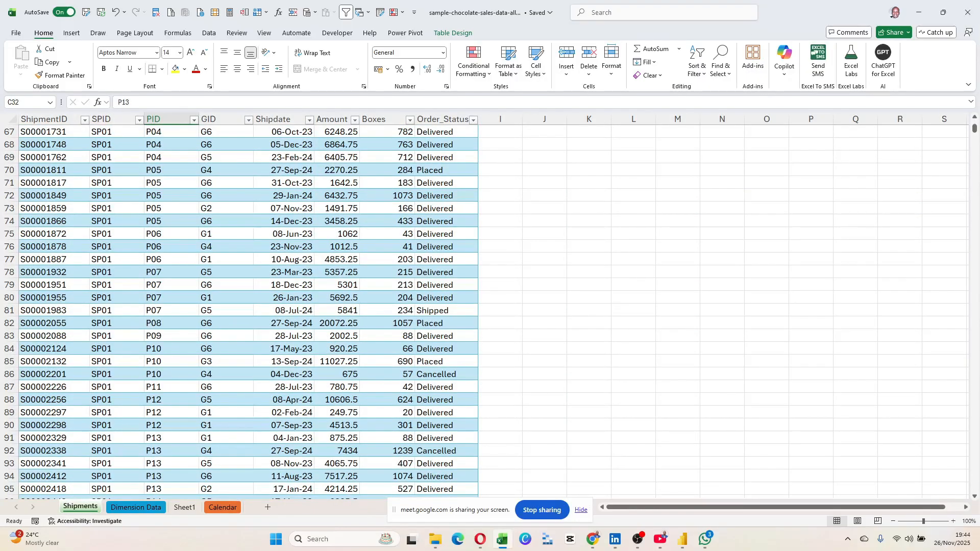
left_click(163, 297)
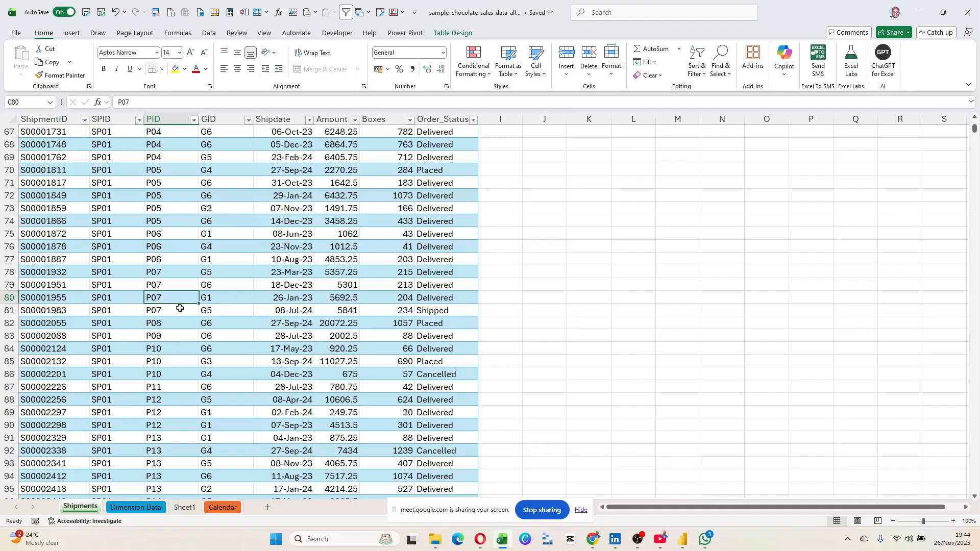
scroll(183, 314, "up", 8)
scroll(199, 309, "up", 14)
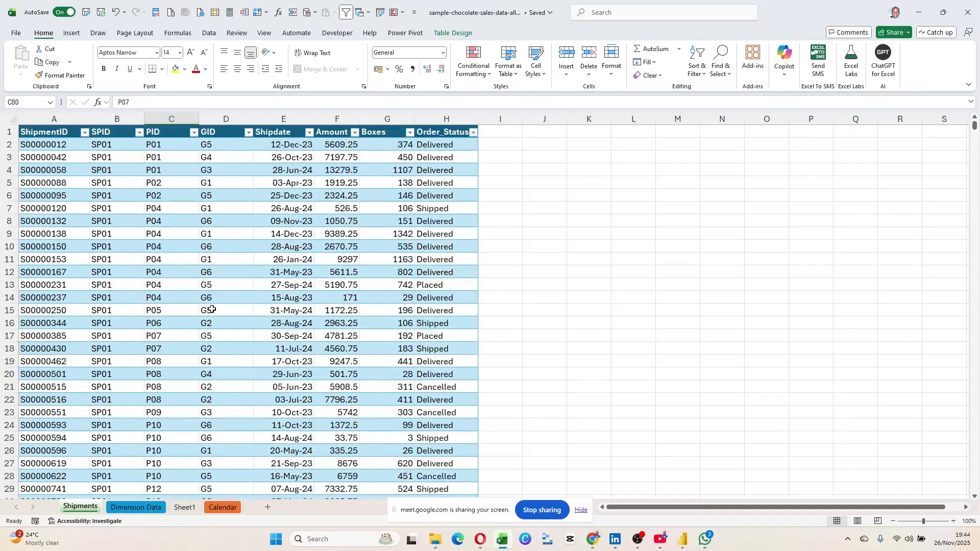
left_click_drag(56, 222, 459, 223)
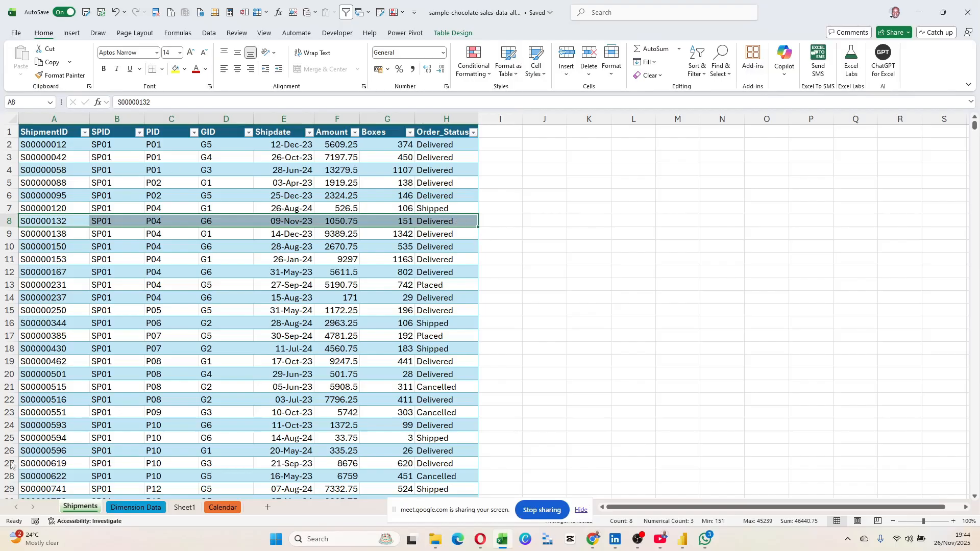
right_click(431, 222)
left_click(230, 324)
Return to Dimension Data and select the product table from its headers down.
left_click(136, 507)
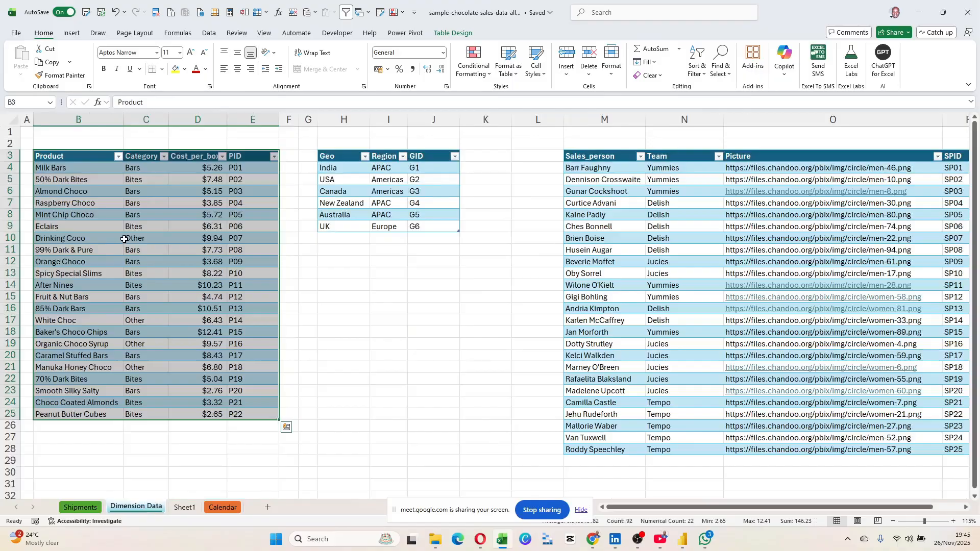
left_click_drag(81, 173, 245, 416)
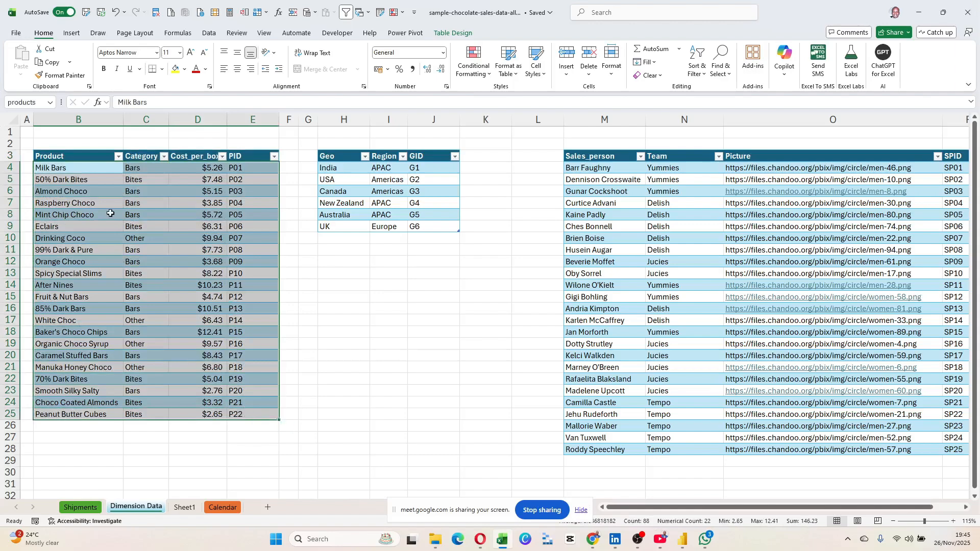
left_click_drag(83, 156, 241, 416)
Select the location table rows, India through New Zealand, noting Canada's Americas region.
left_click(339, 158)
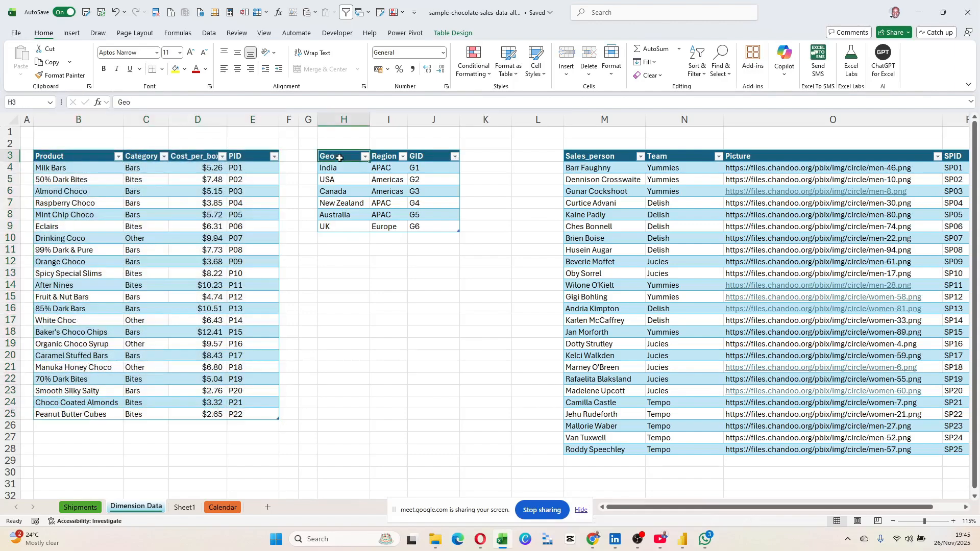
left_click(346, 170)
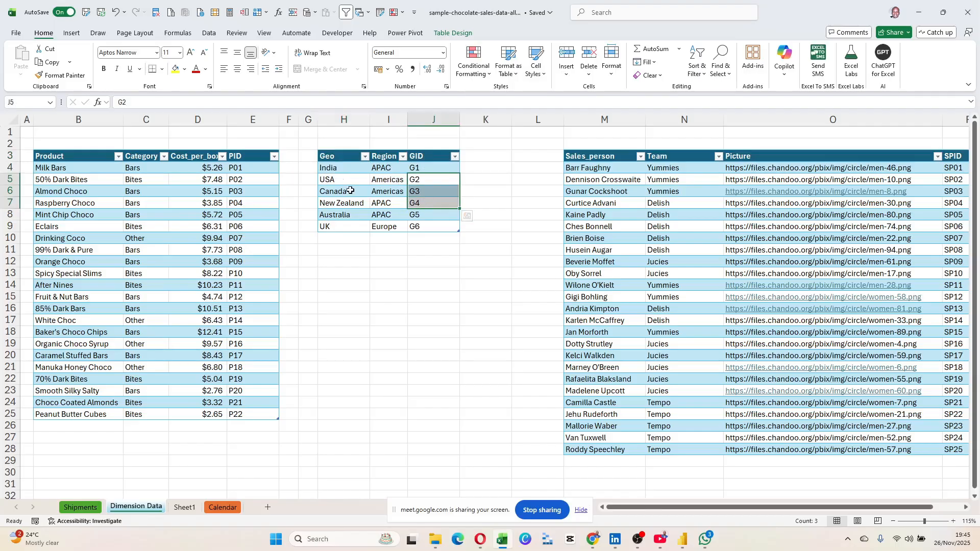
left_click_drag(329, 169, 427, 234)
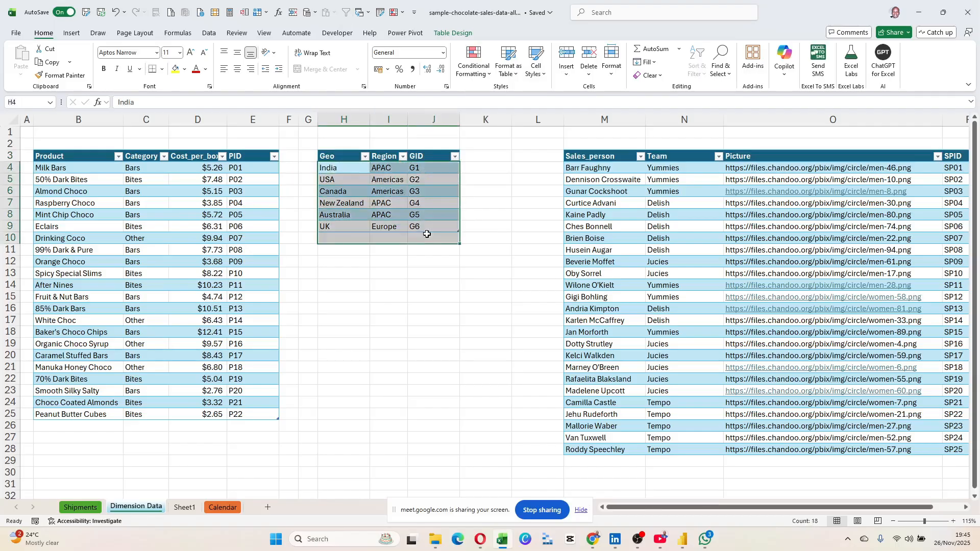
left_click(396, 192)
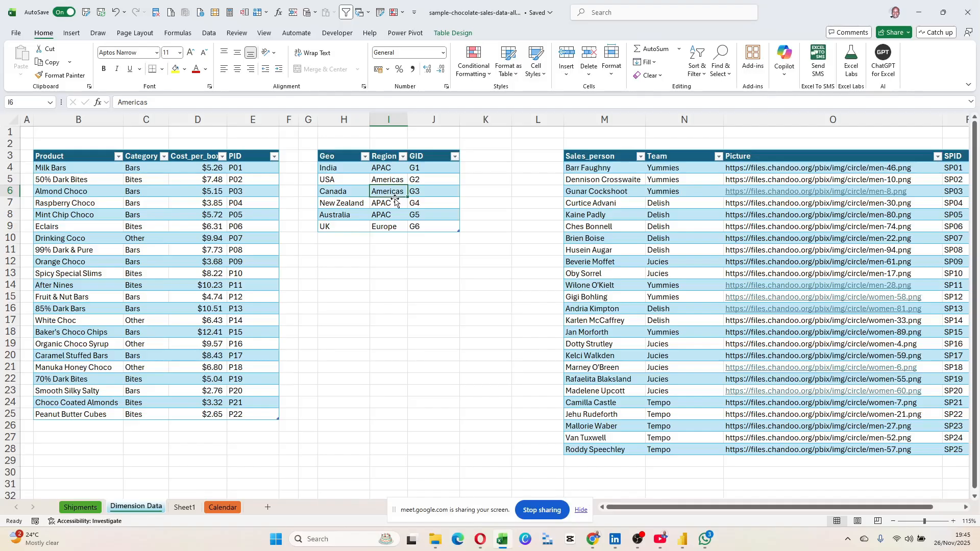
left_click_drag(343, 167, 435, 229)
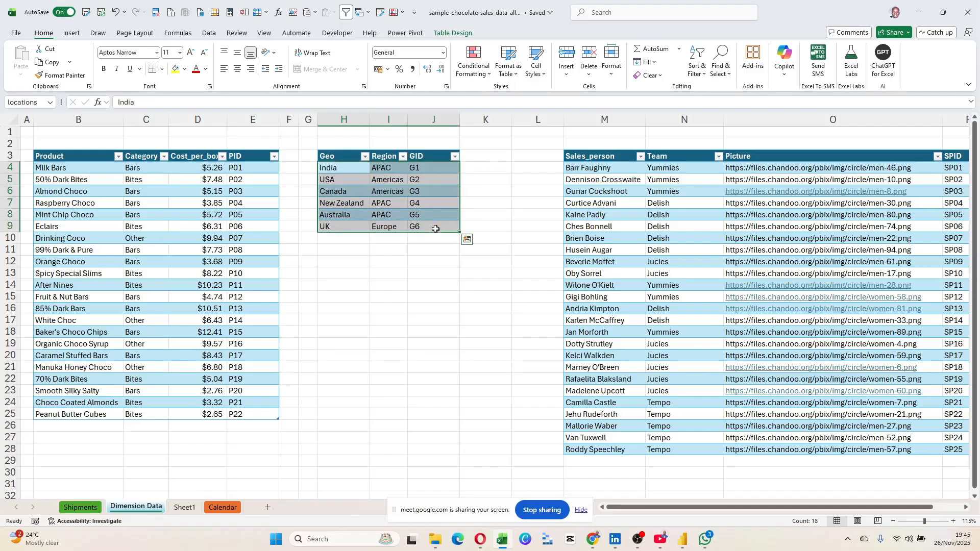
Point out India, USA and Canada with their Americas region and GIDs G1 and G3.
left_click(339, 168)
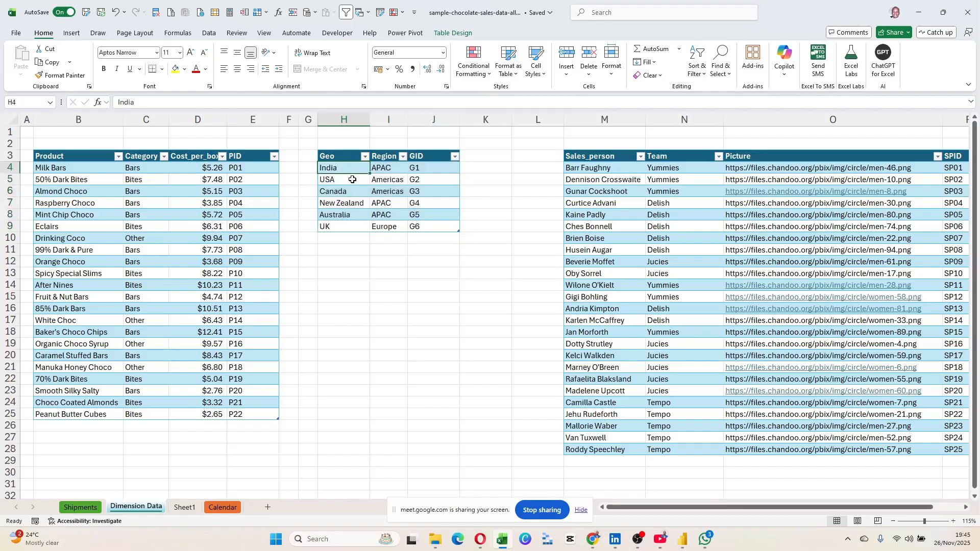
left_click(357, 179)
left_click(388, 183)
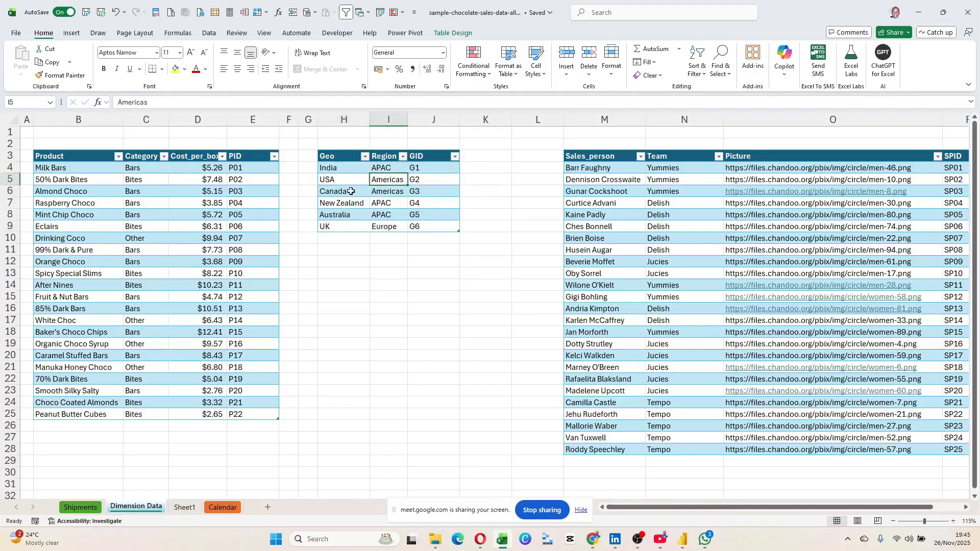
left_click(352, 191)
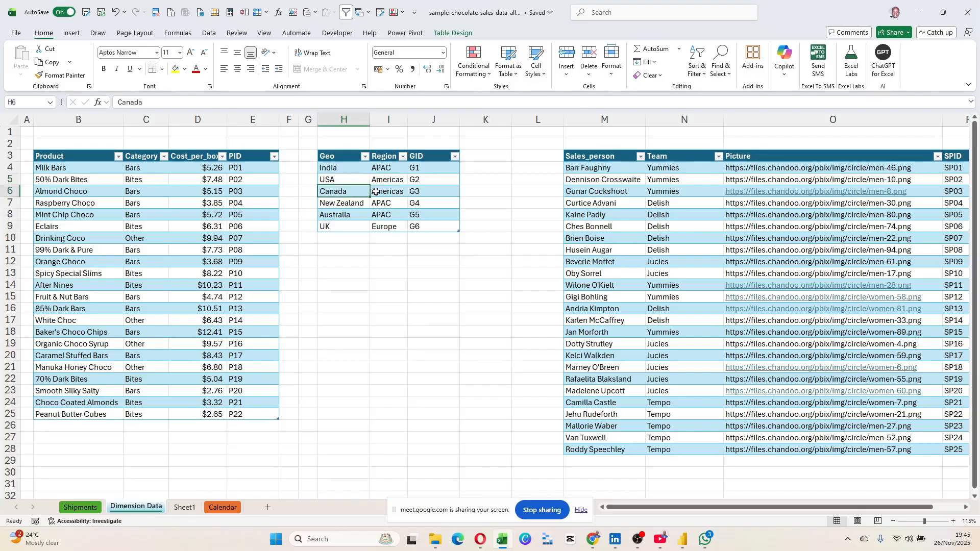
left_click(379, 192)
left_click(417, 192)
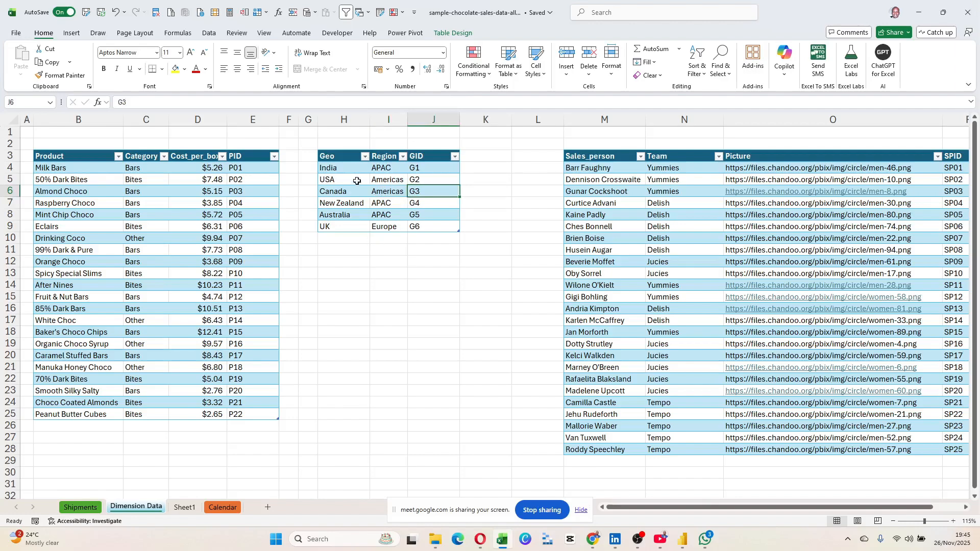
left_click_drag(338, 157, 448, 233)
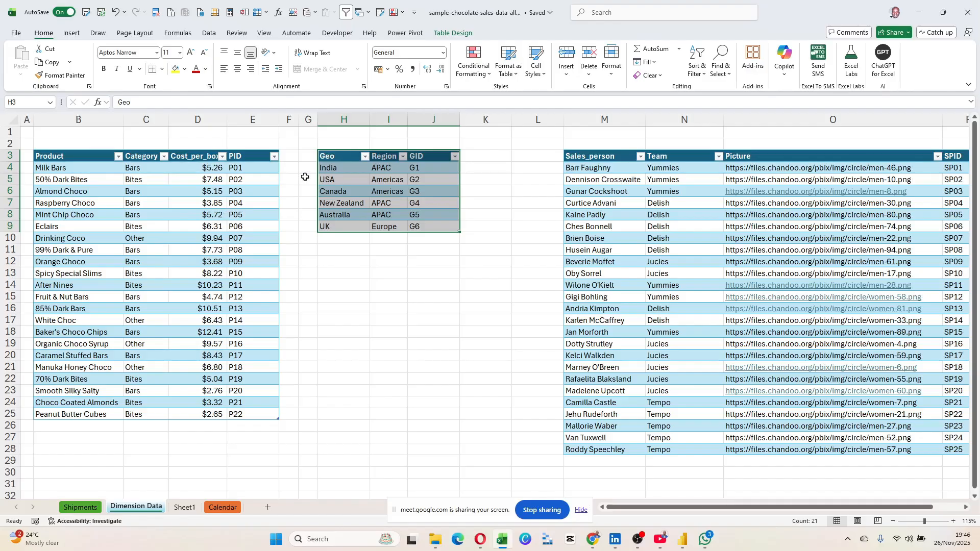
left_click(341, 173)
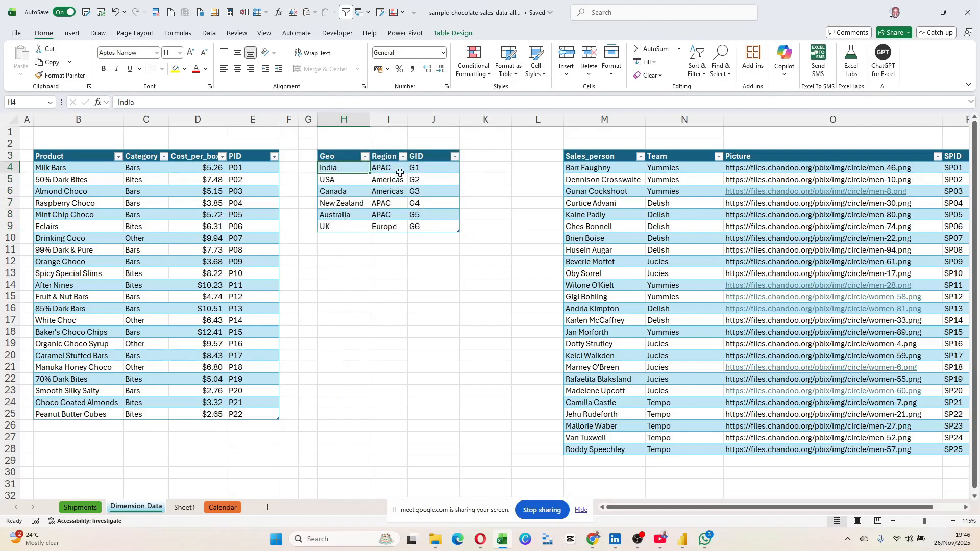
left_click(419, 169)
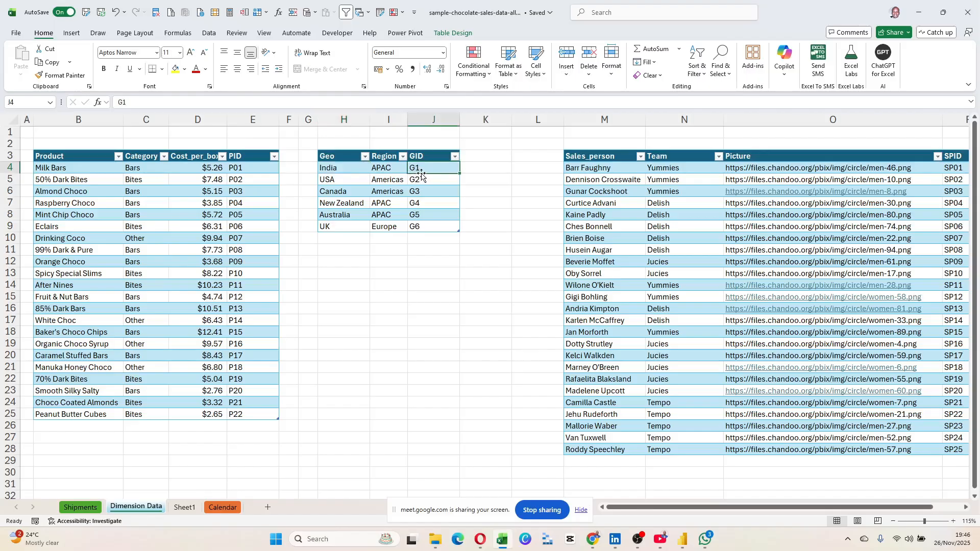
left_click(81, 508)
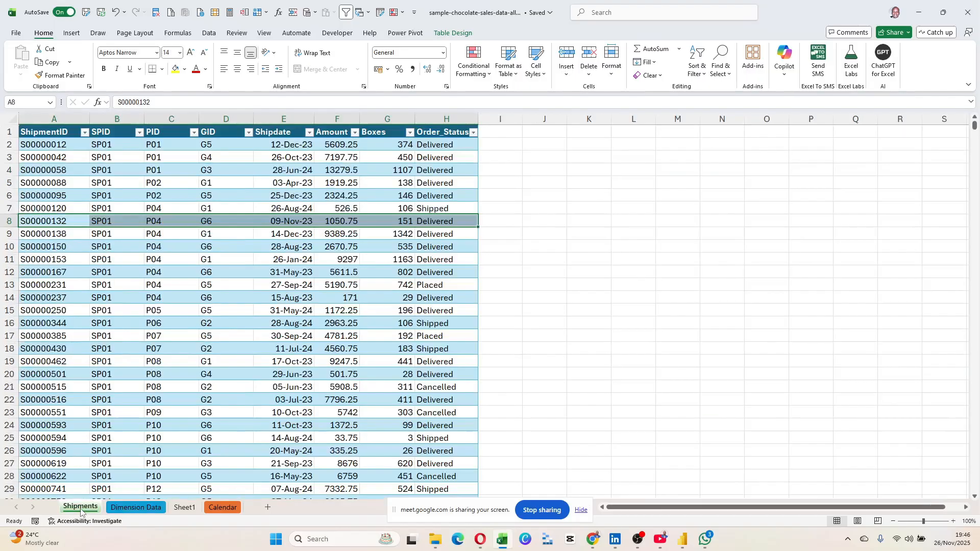
left_click(218, 181)
left_click(215, 231)
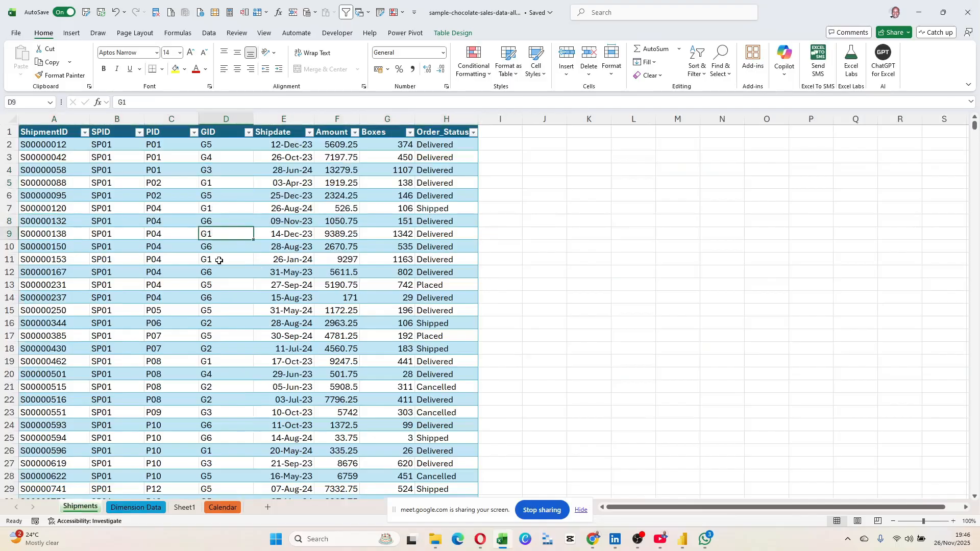
left_click(136, 508)
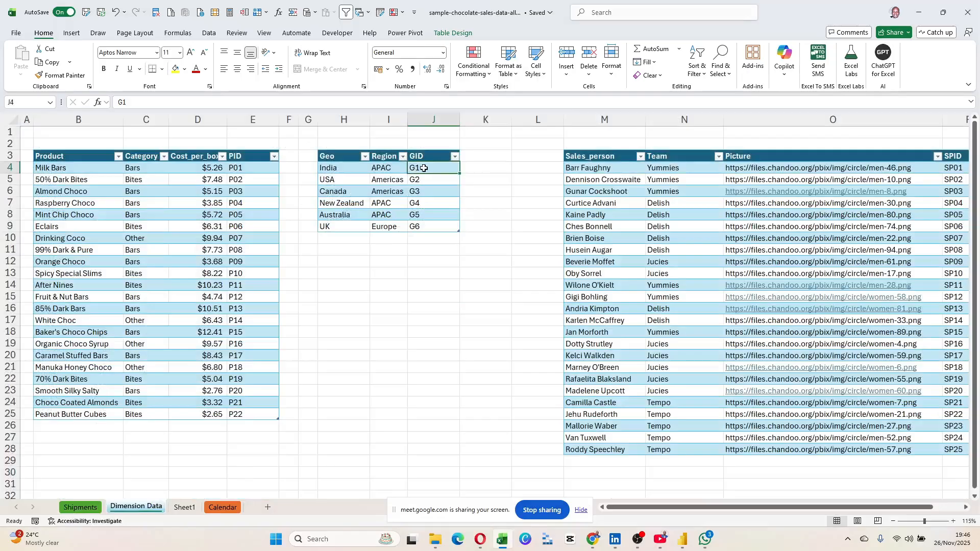
left_click_drag(331, 157, 434, 227)
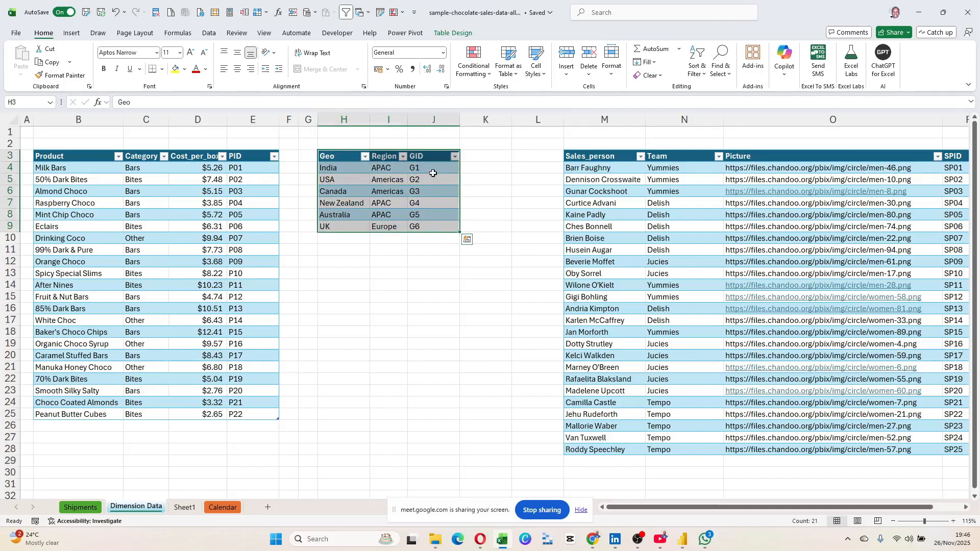
left_click_drag(433, 172, 436, 227)
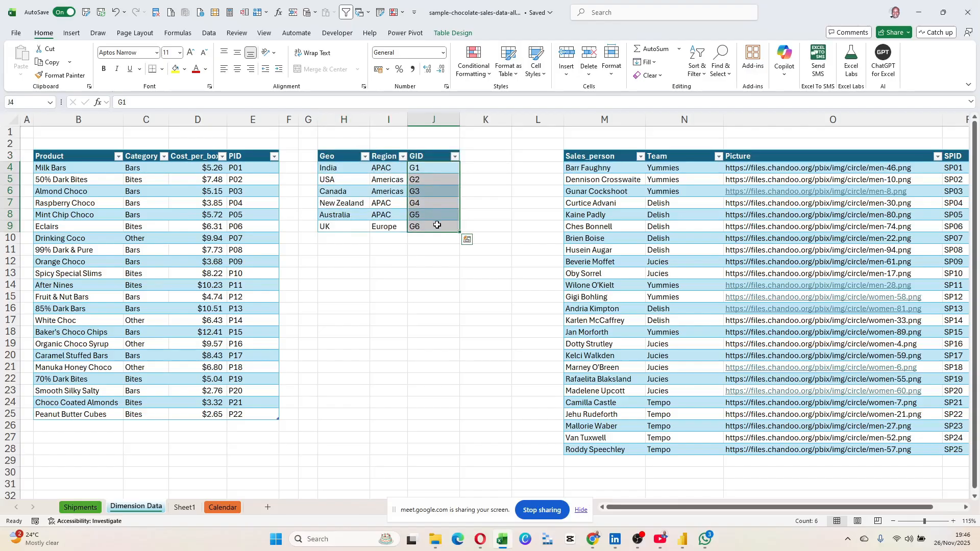
left_click(84, 507)
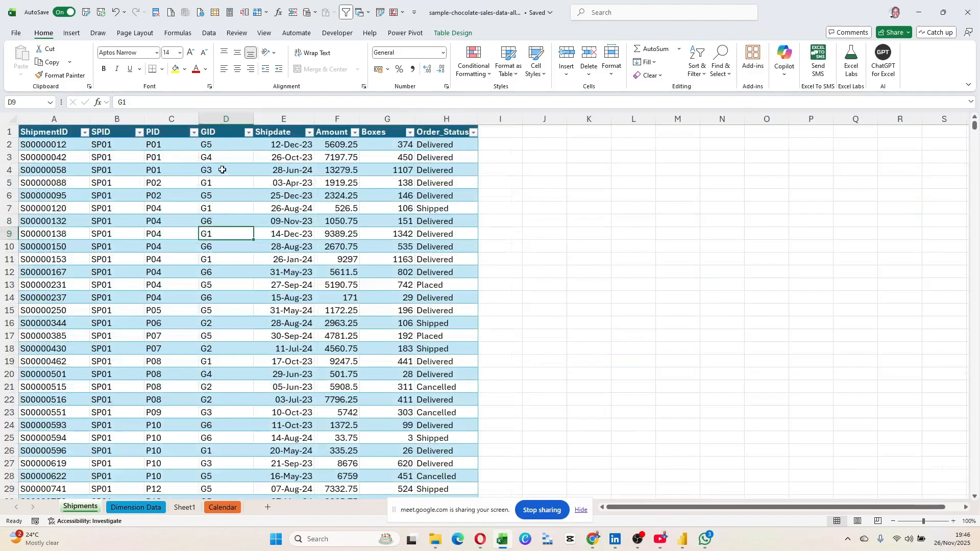
left_click_drag(219, 149, 214, 346)
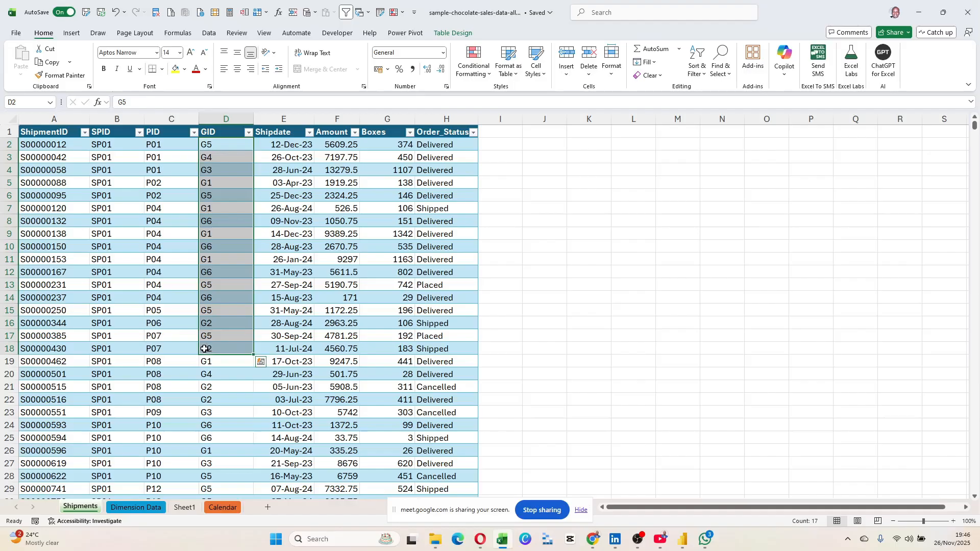
left_click_drag(164, 145, 164, 243)
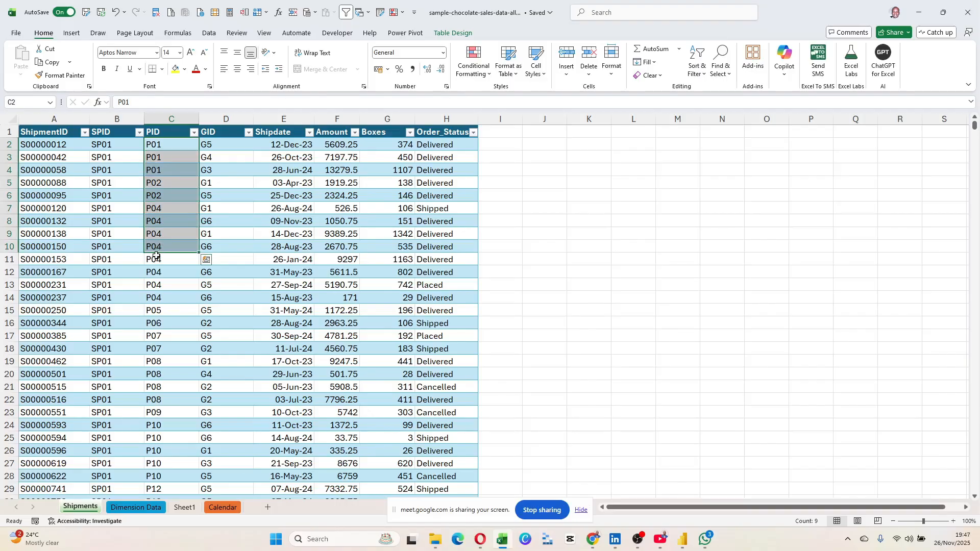
left_click_drag(55, 172, 285, 183)
left_click(163, 172)
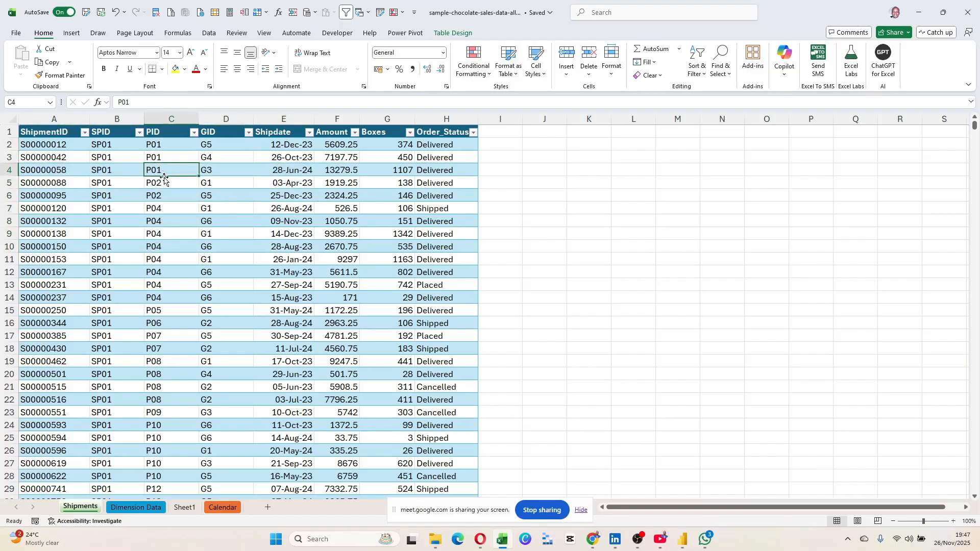
left_click_drag(112, 145, 131, 275)
left_click(136, 508)
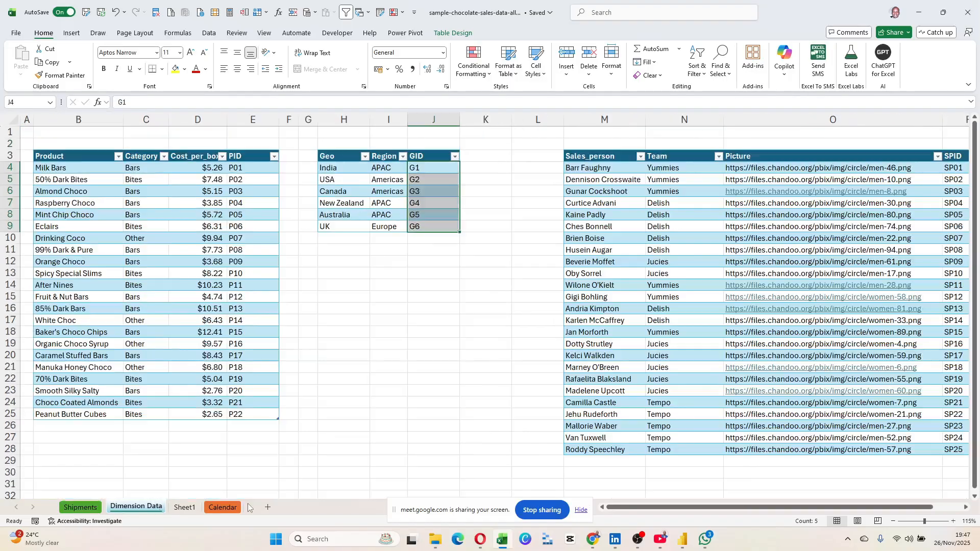
Select parts of the Sales_person table, including names, teams and pictures, ending on the first salesperson.
scroll(603, 359, "right", 3)
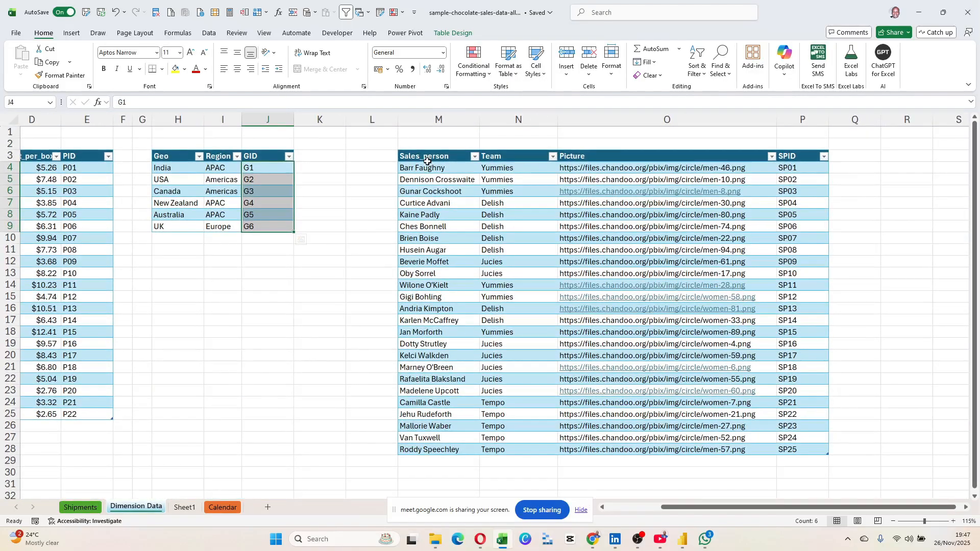
left_click_drag(425, 159, 714, 215)
left_click_drag(714, 294, 801, 451)
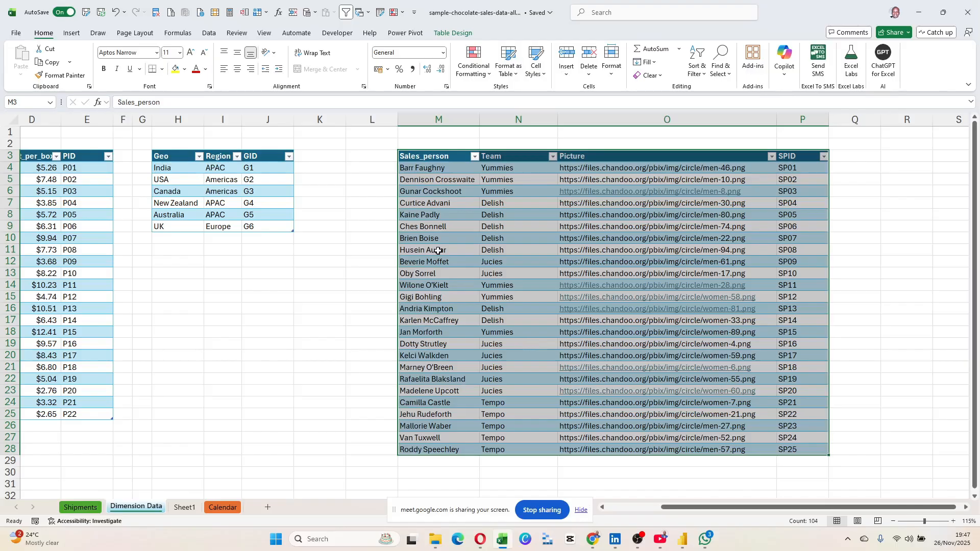
left_click_drag(401, 168, 800, 451)
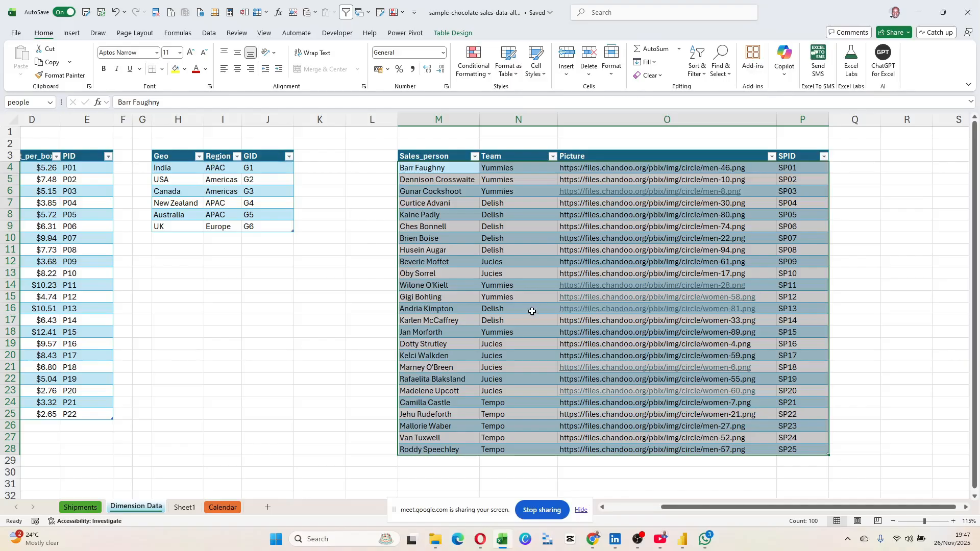
left_click(453, 238)
left_click_drag(442, 157, 447, 448)
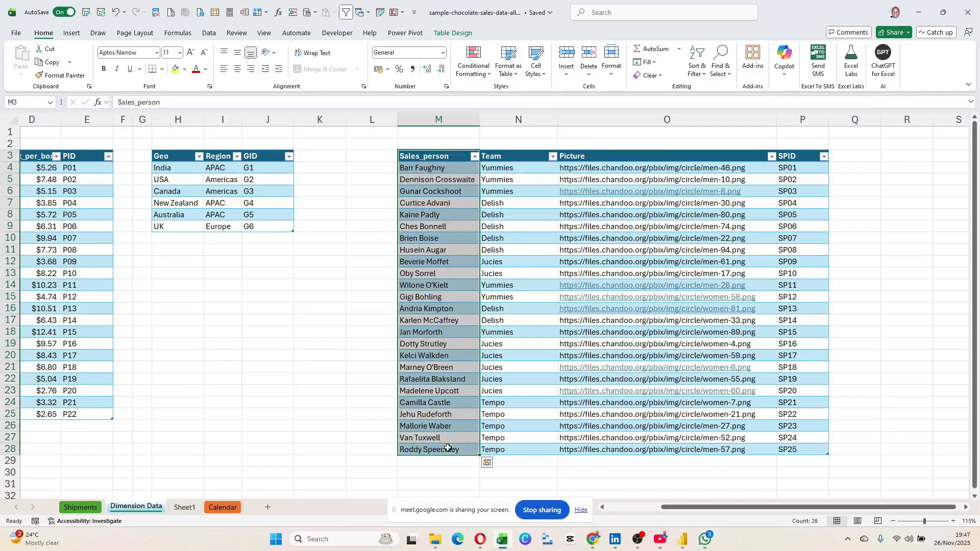
left_click(440, 160)
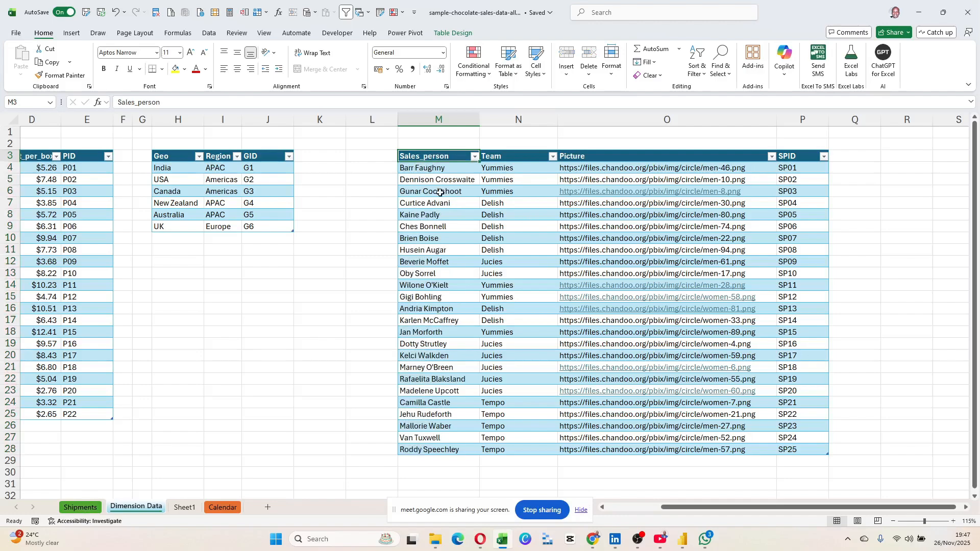
left_click(433, 172)
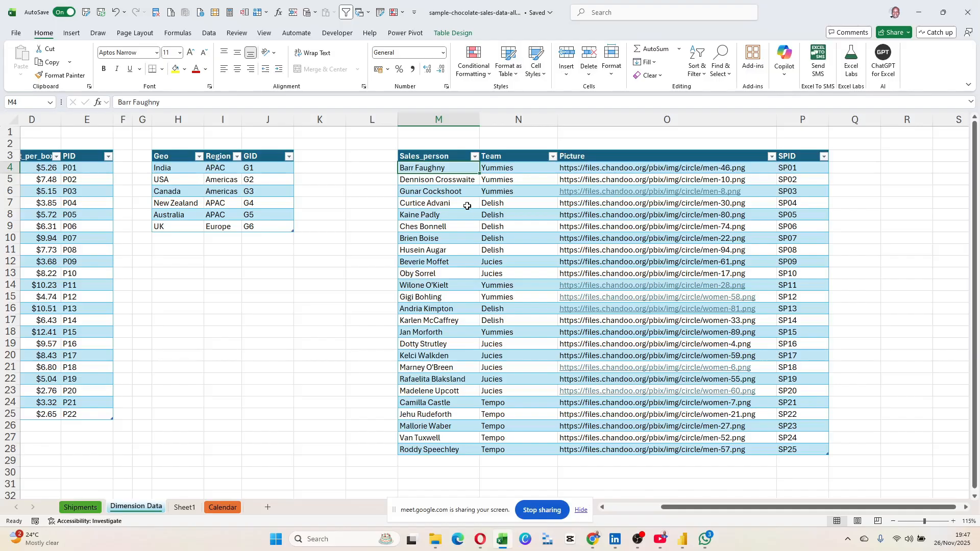
Select the sample-value block E2:L7 on Sheet1, then go back to Dimension Data.
left_click(184, 507)
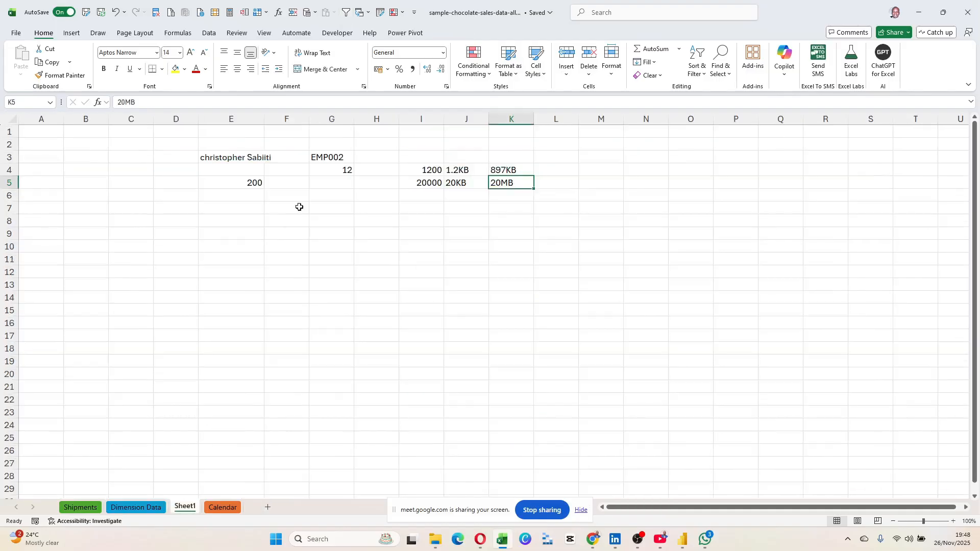
left_click_drag(221, 142, 250, 168)
left_click_drag(458, 203, 540, 216)
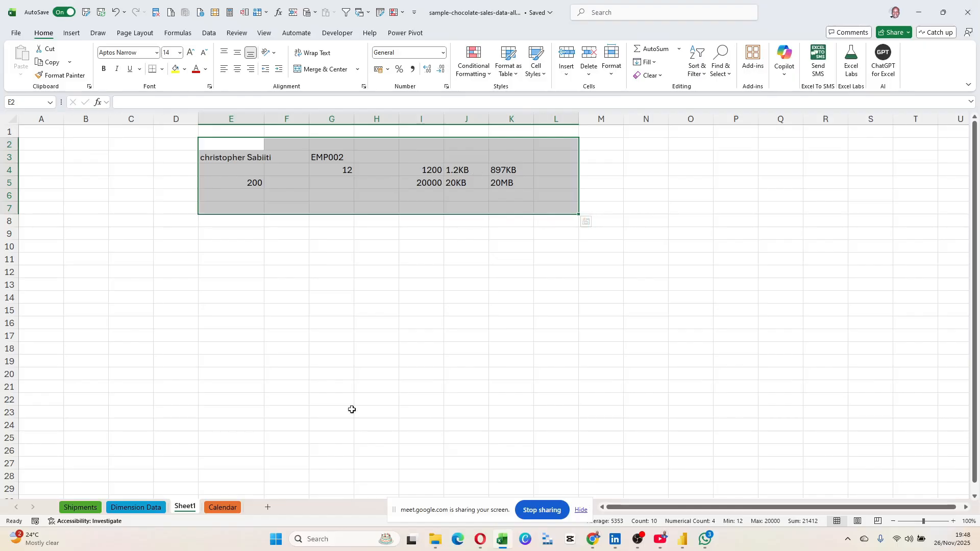
left_click(147, 508)
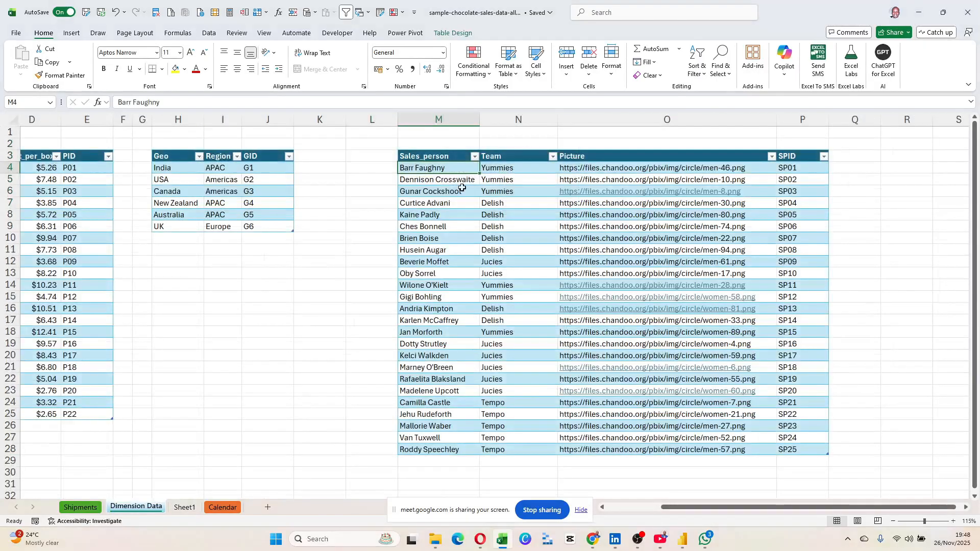
scroll(256, 217, "left", 2)
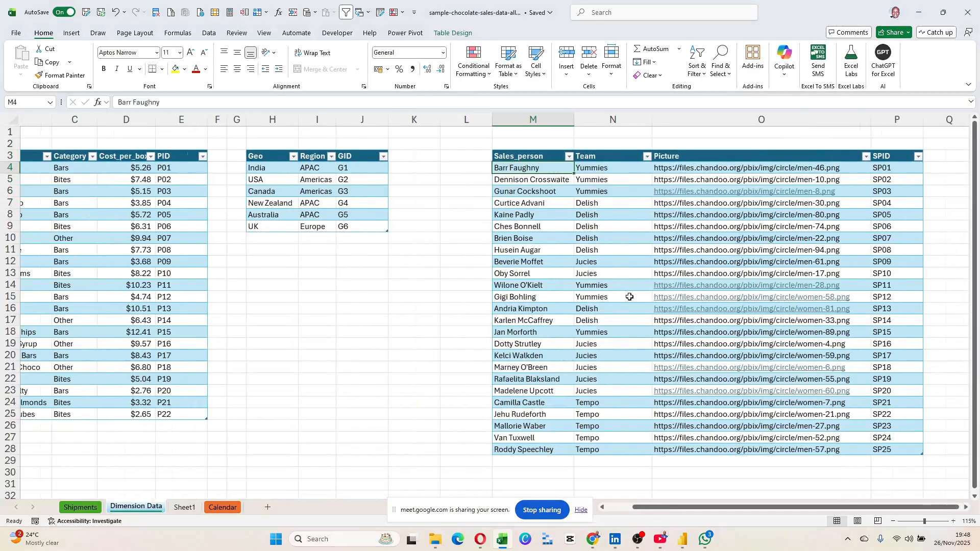
left_click(77, 507)
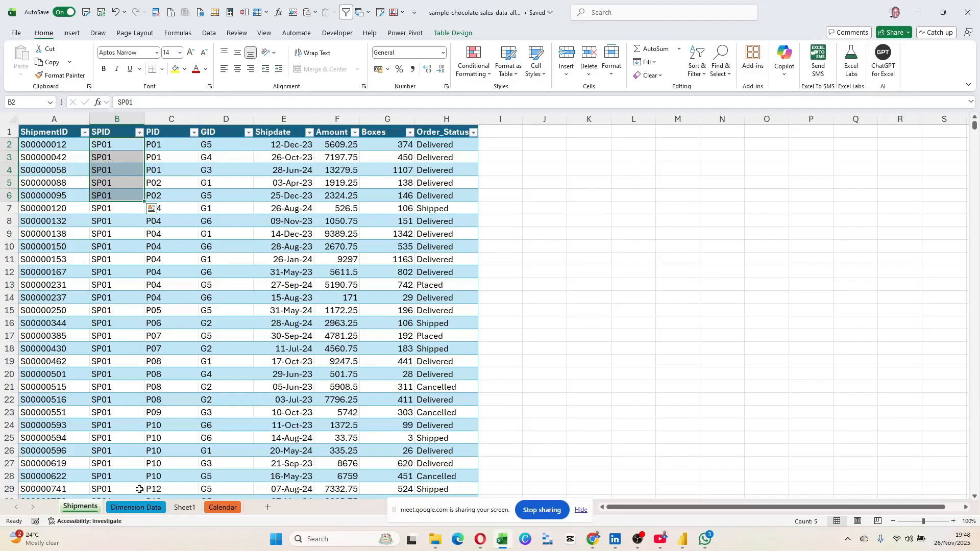
left_click(146, 507)
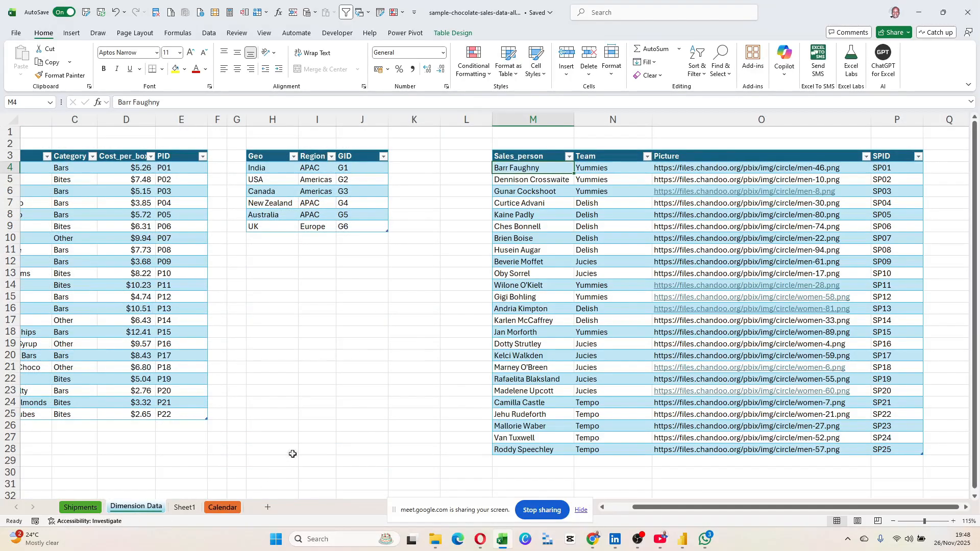
Check the Geo table's GID codes, such as Canada / Americas / G3, against the Shipments GID column.
left_click(356, 377)
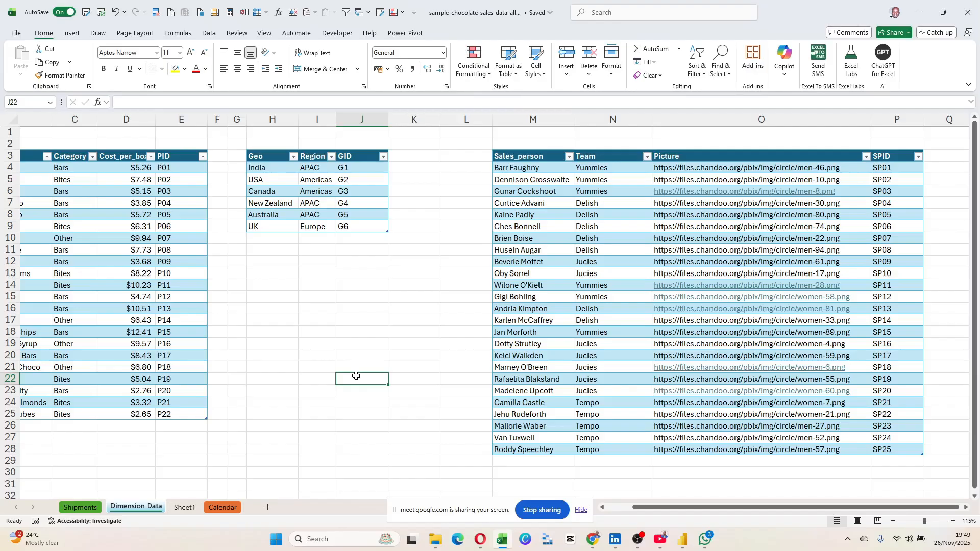
left_click_drag(276, 168, 368, 224)
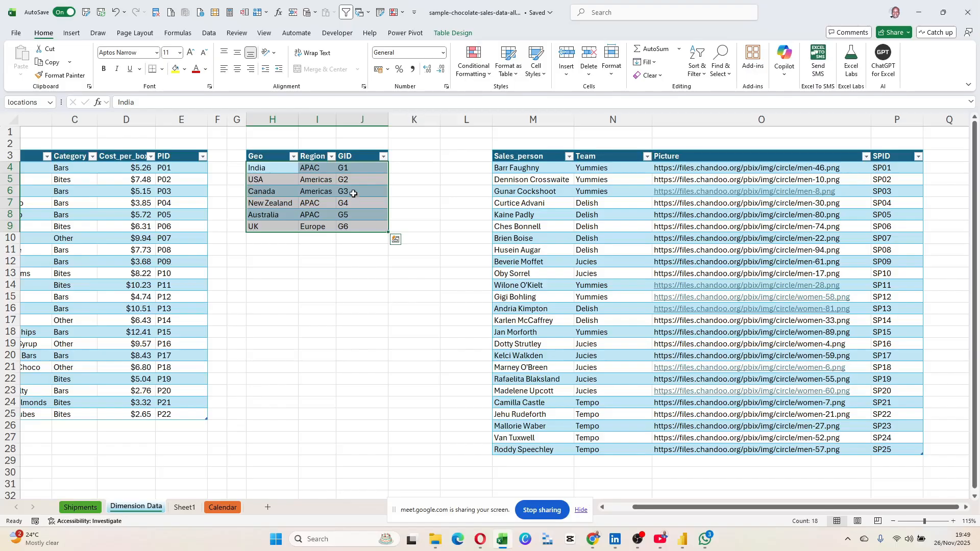
left_click(276, 169)
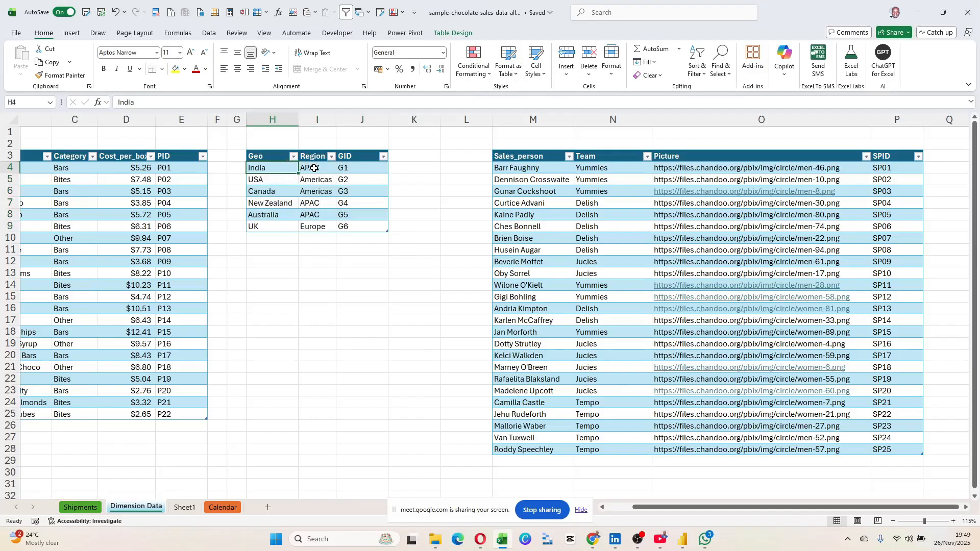
left_click(286, 192)
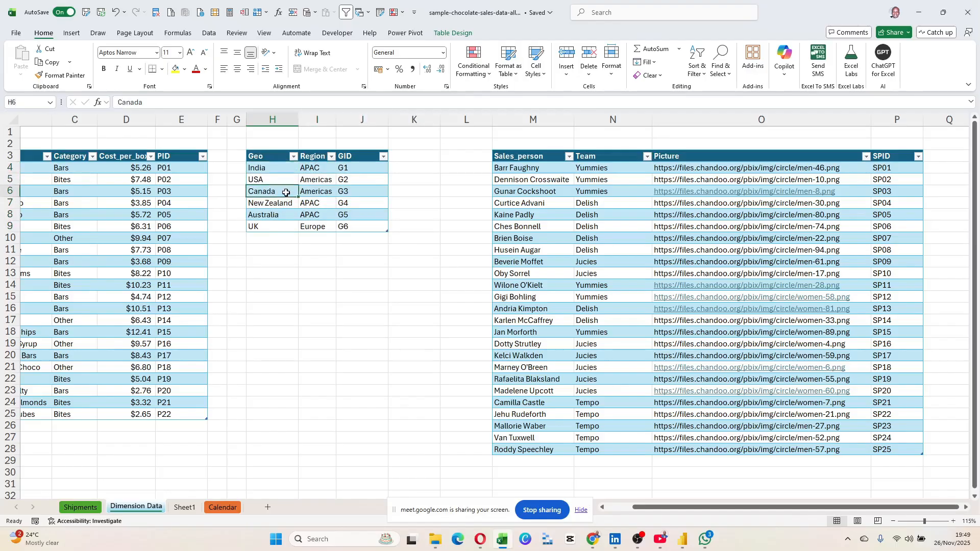
left_click(313, 193)
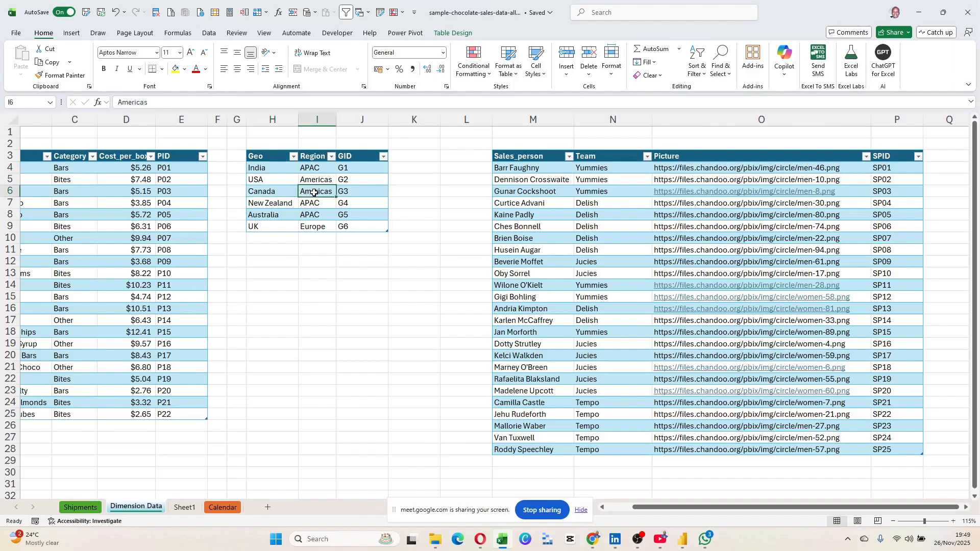
left_click(351, 194)
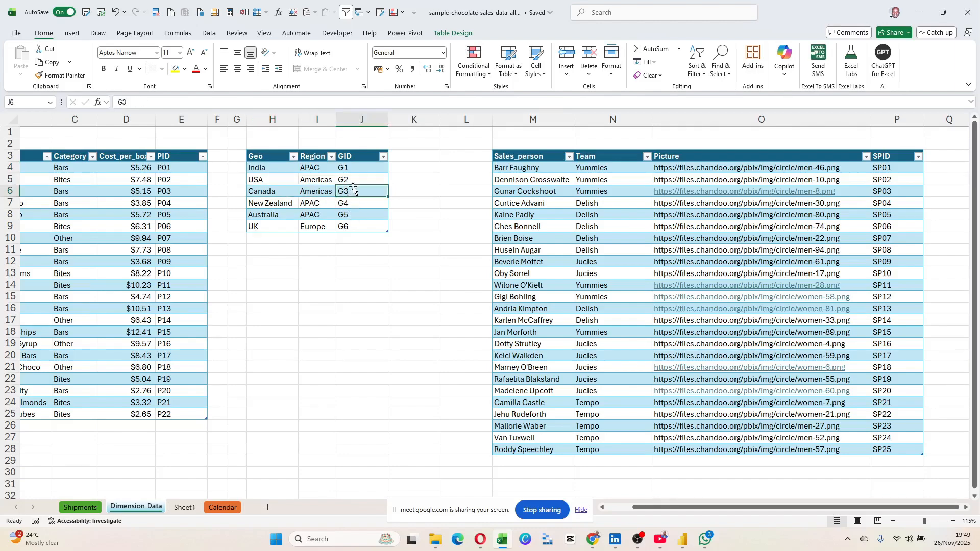
left_click_drag(348, 169, 367, 217)
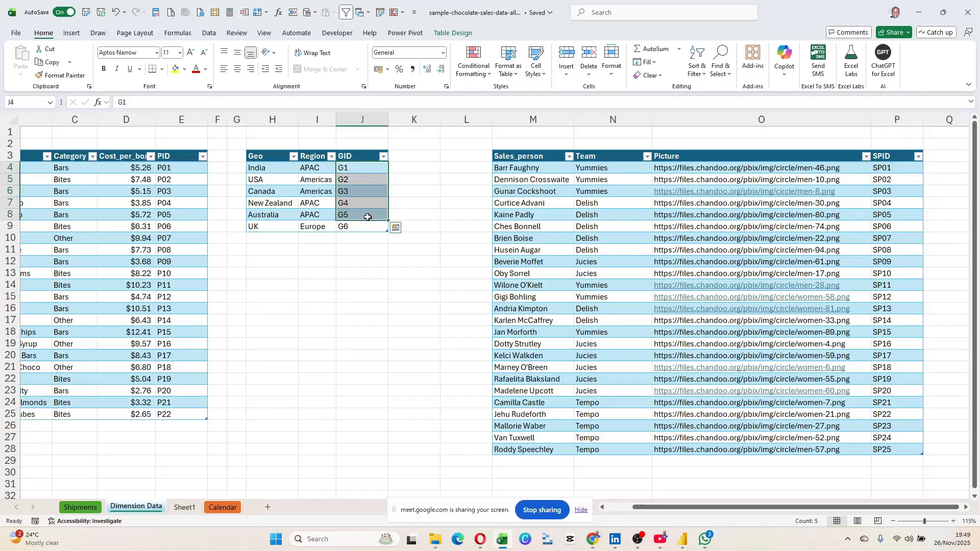
left_click(88, 508)
left_click_drag(212, 153, 226, 263)
Inspect a Shipments GID cell and the row-13 shipment's SPID, then view Sheet1.
left_click(214, 352)
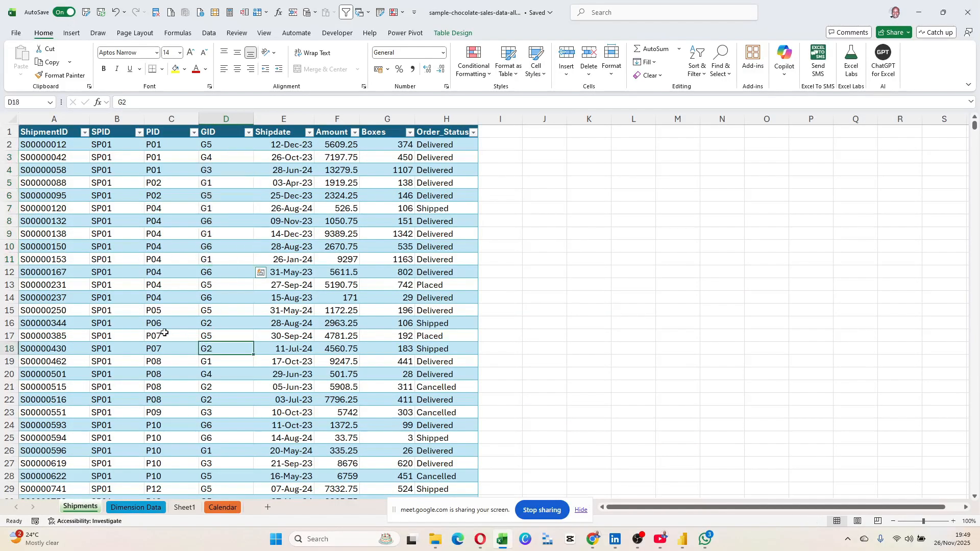
left_click(9, 285)
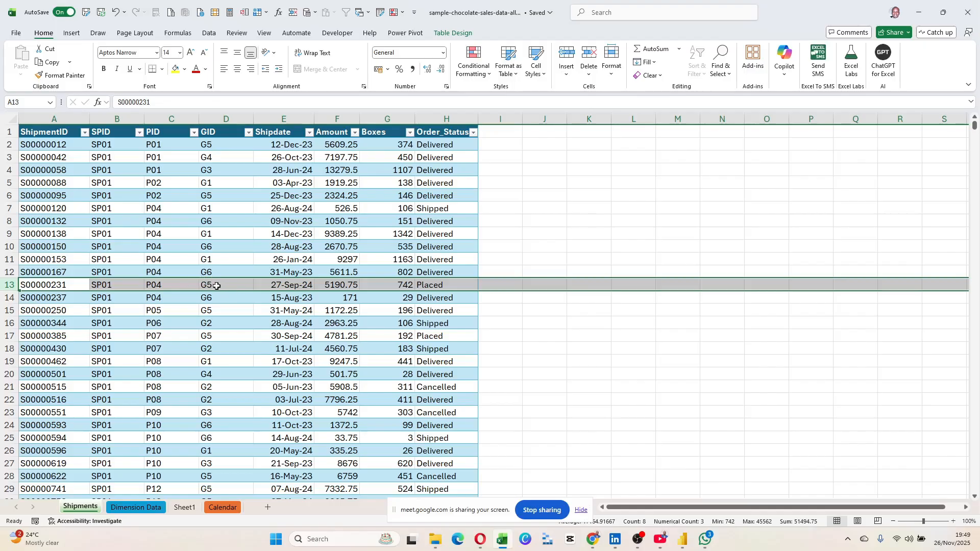
left_click(115, 284)
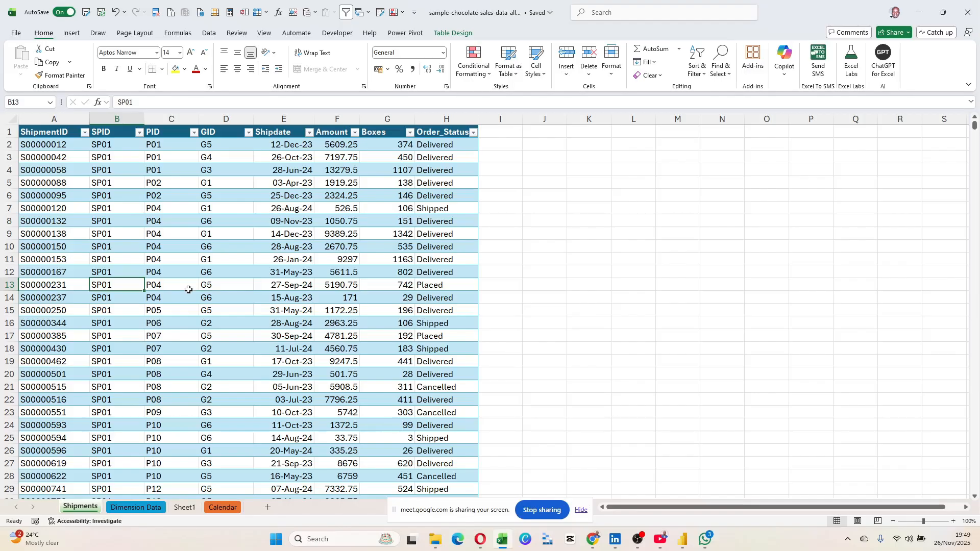
left_click(189, 508)
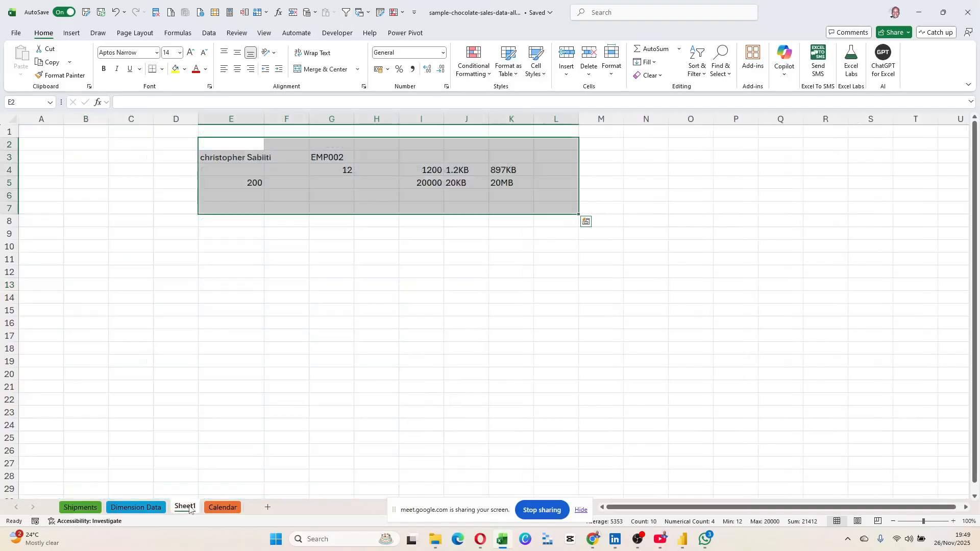
On the Calendar sheet, check the Month_num and weekday_num formulas and widen columns C and D.
left_click(225, 507)
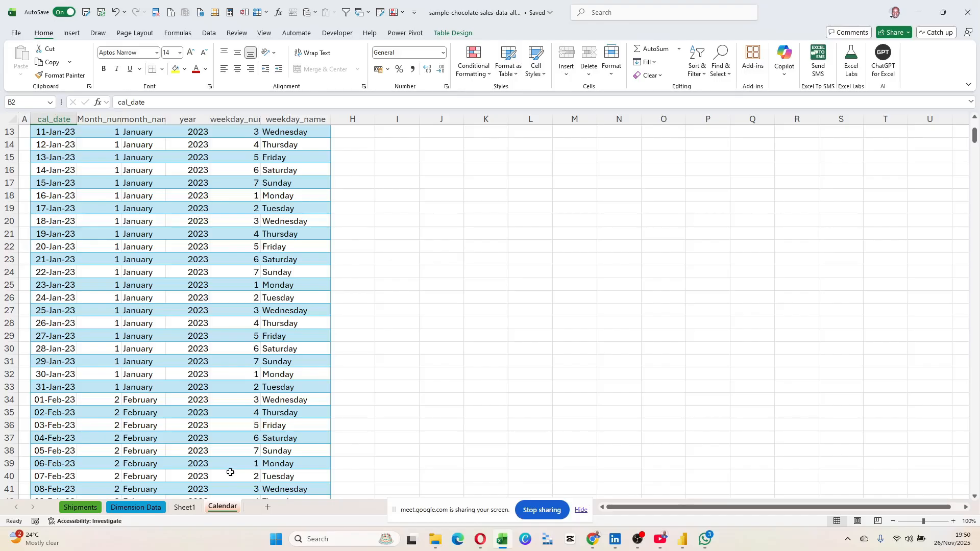
scroll(195, 279, "up", 4)
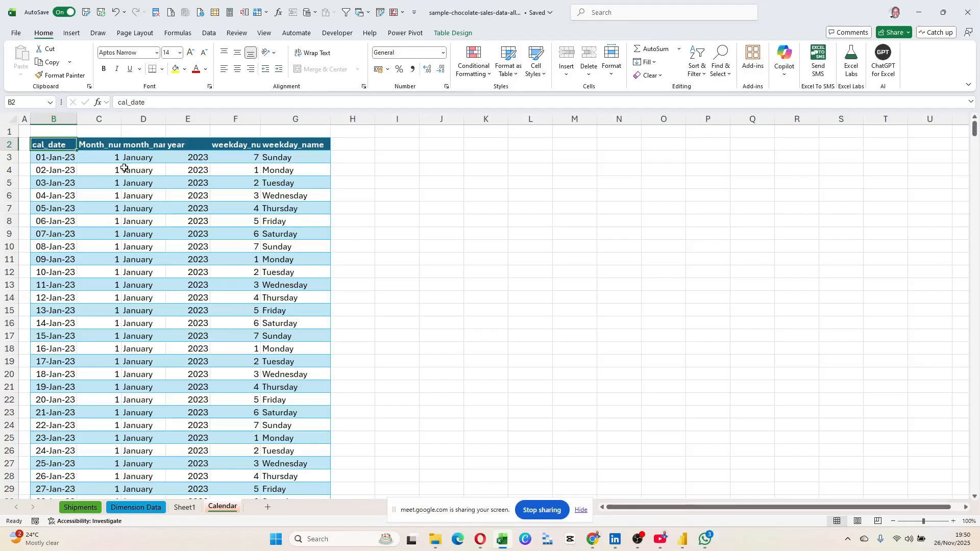
left_click(99, 160)
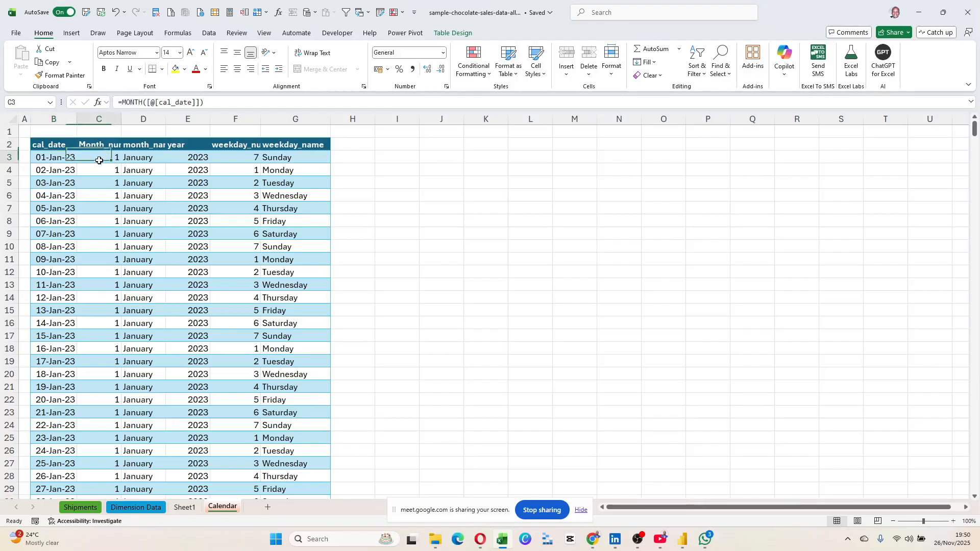
left_click(48, 147)
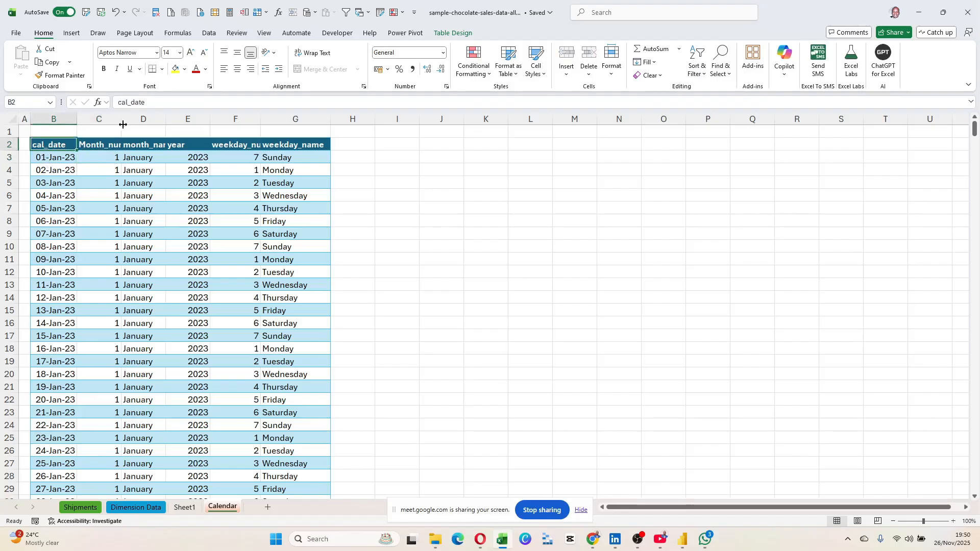
left_click_drag(121, 119, 128, 121)
left_click(158, 146)
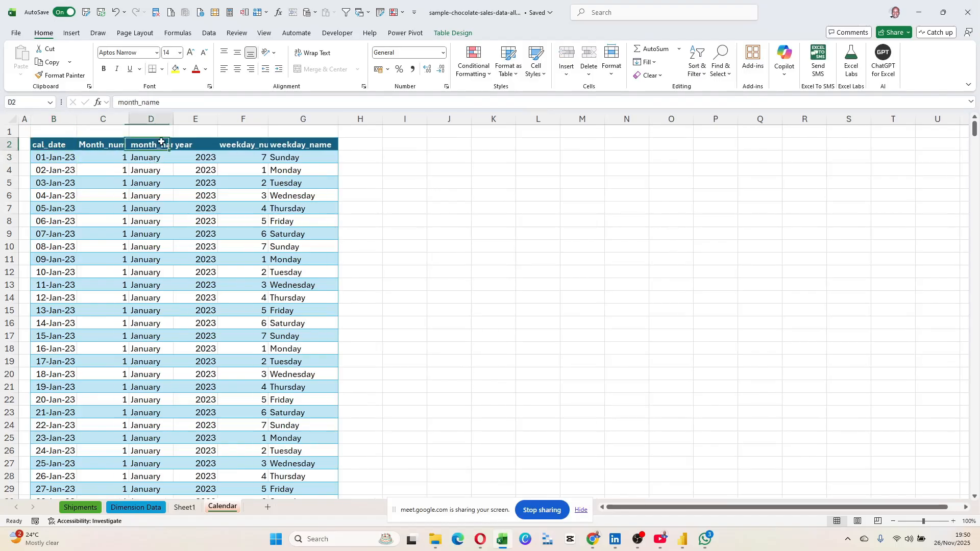
double_click(174, 119)
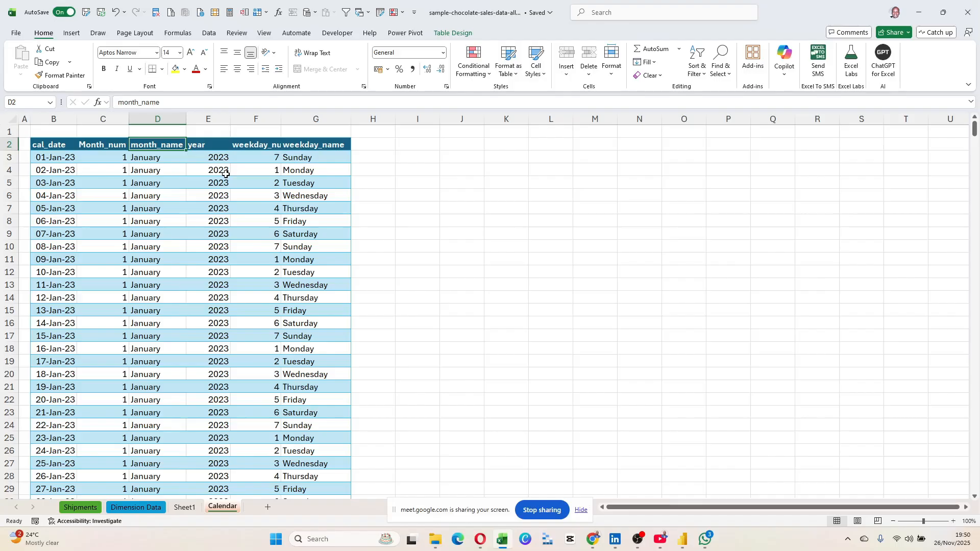
left_click(271, 234)
Delete the scratch Sheet1 from the chocolate sales workbook.
left_click(185, 508)
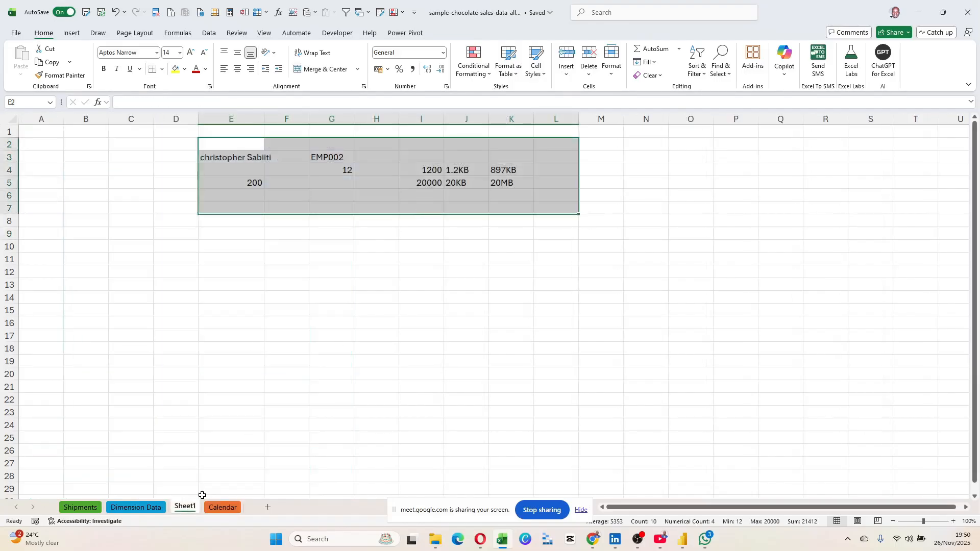
right_click(202, 495)
left_click(203, 348)
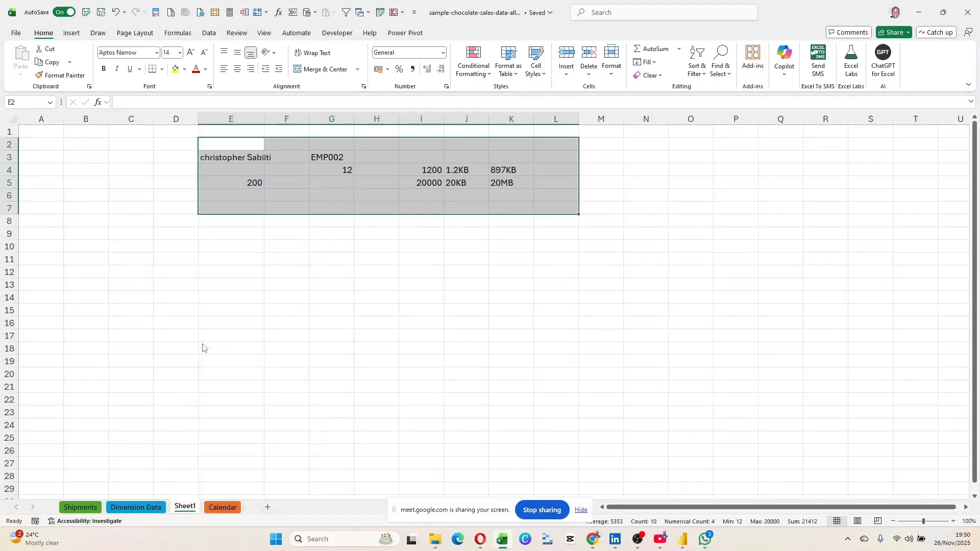
left_click(502, 288)
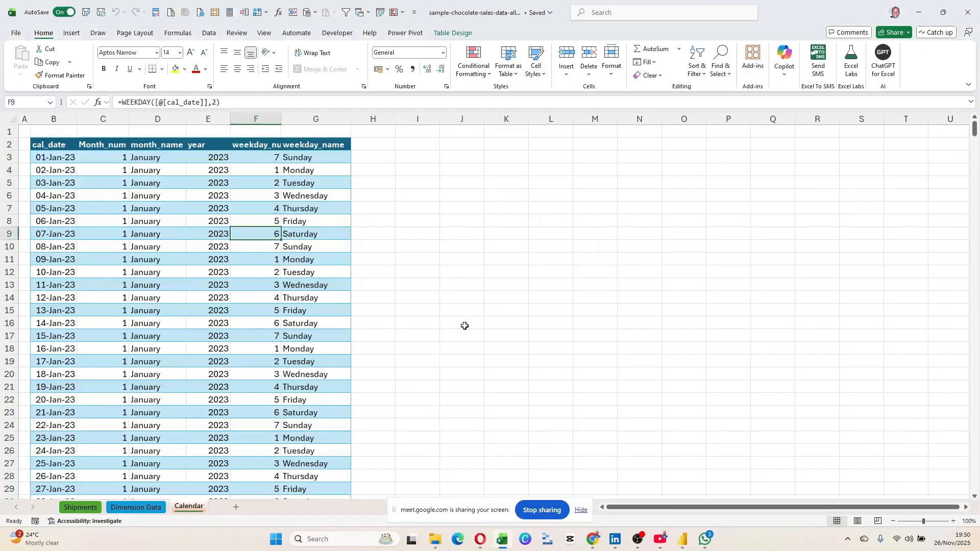
Review the weekday_name and month_name formulas, then bring up the empty Power BI report.
left_click(309, 298)
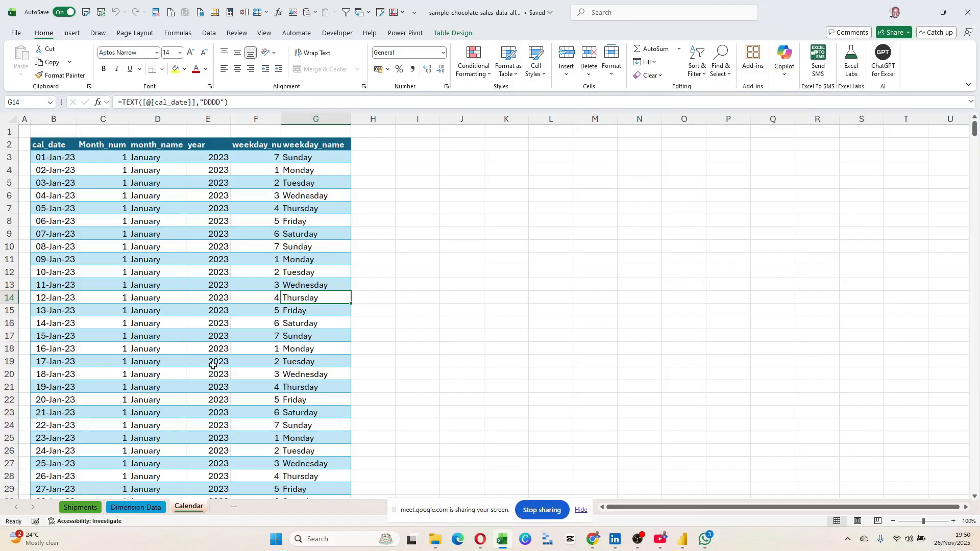
left_click(167, 403)
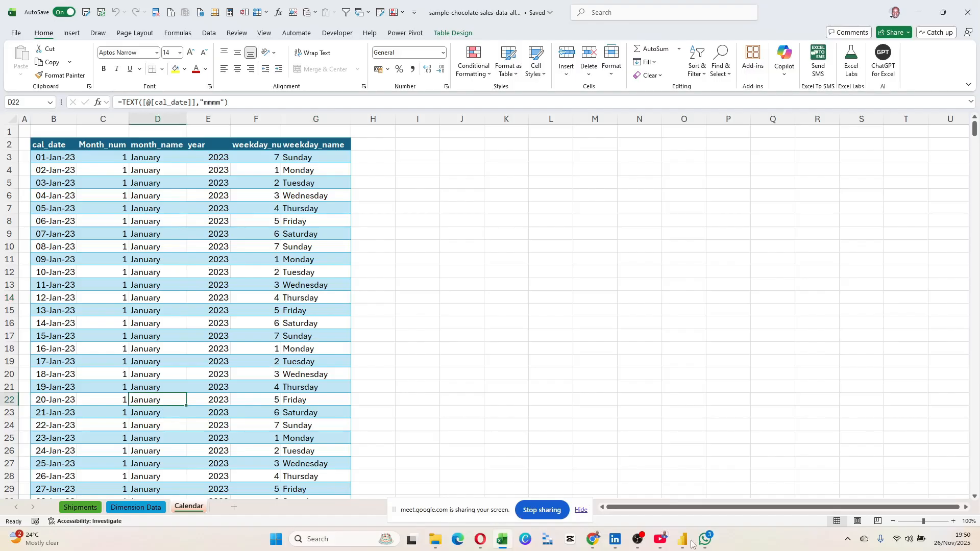
left_click(681, 490)
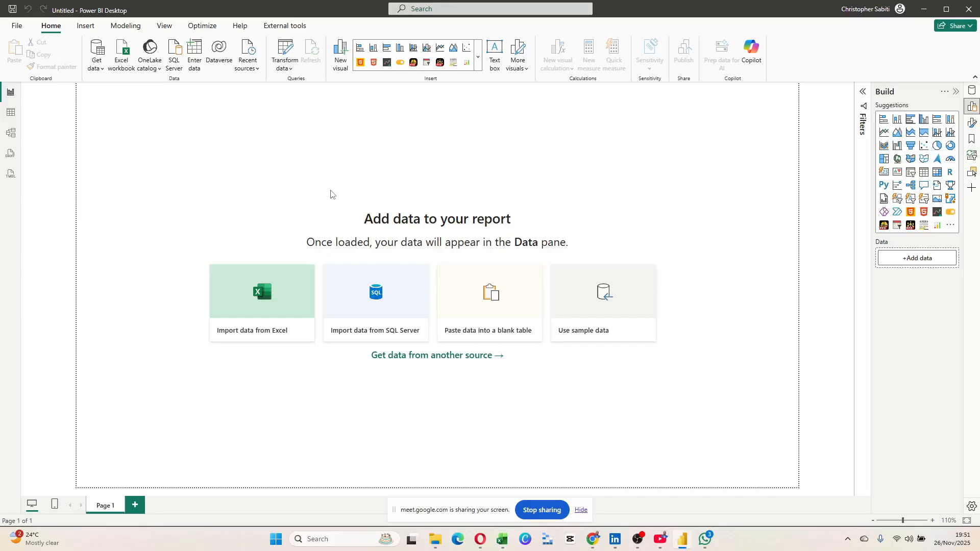
Glance at the Model 3 folder, then show Power BI's Get data list of common sources.
left_click(436, 541)
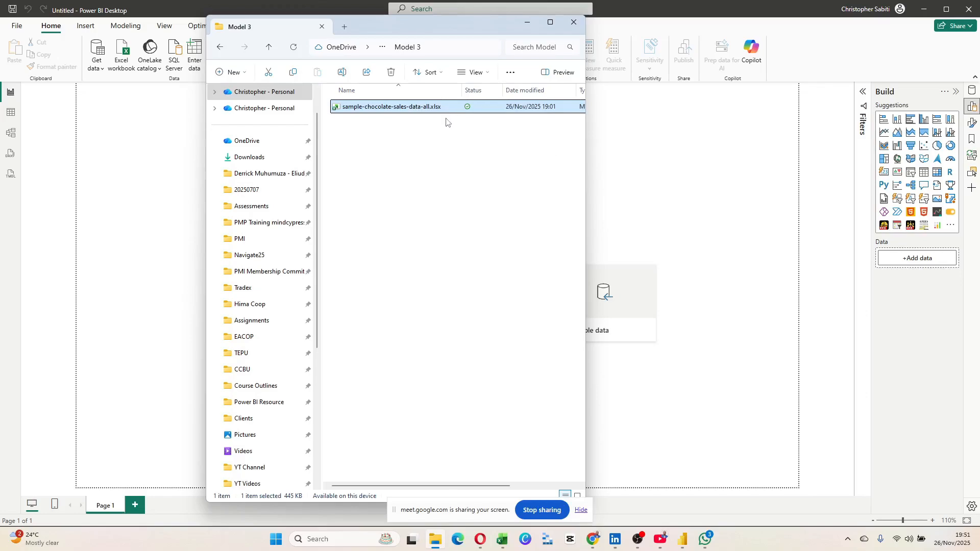
left_click(728, 219)
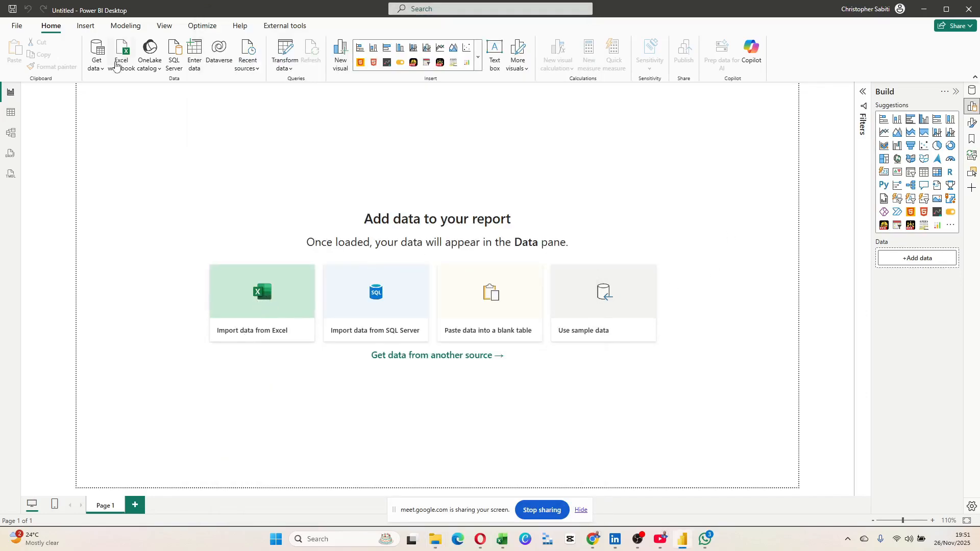
left_click(102, 71)
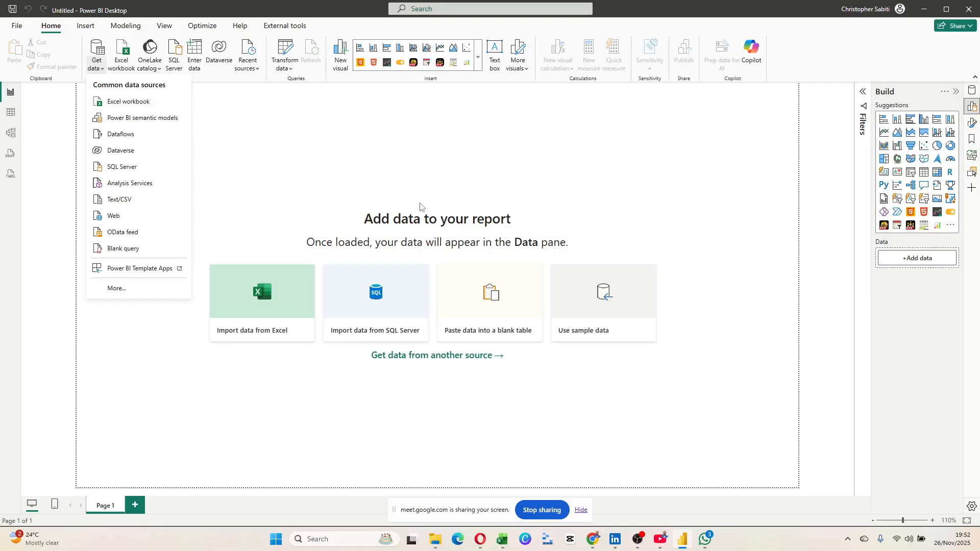
Check the Model 3 folder path, close the chocolate sales workbook, and dismiss Power BI's source list.
left_click(505, 540)
left_click(408, 259)
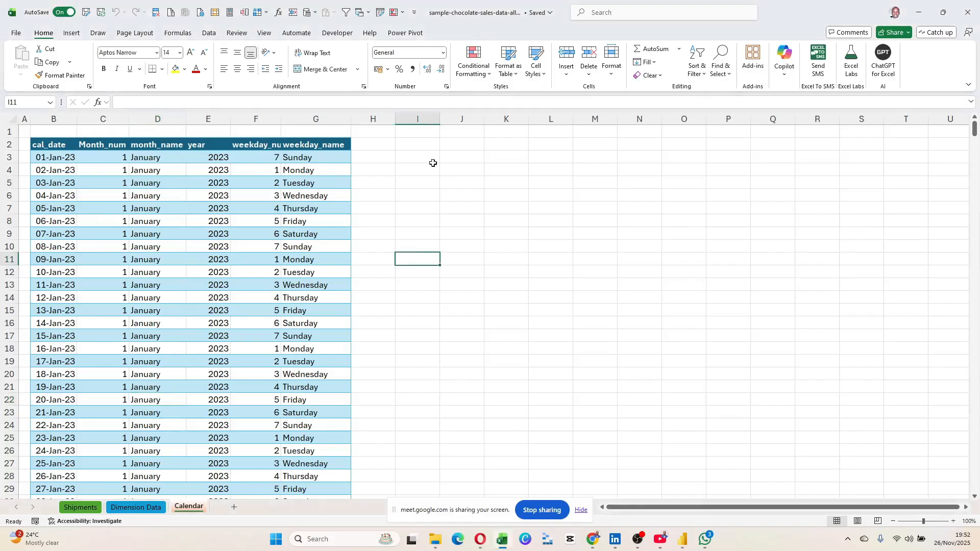
left_click(434, 541)
left_click(438, 51)
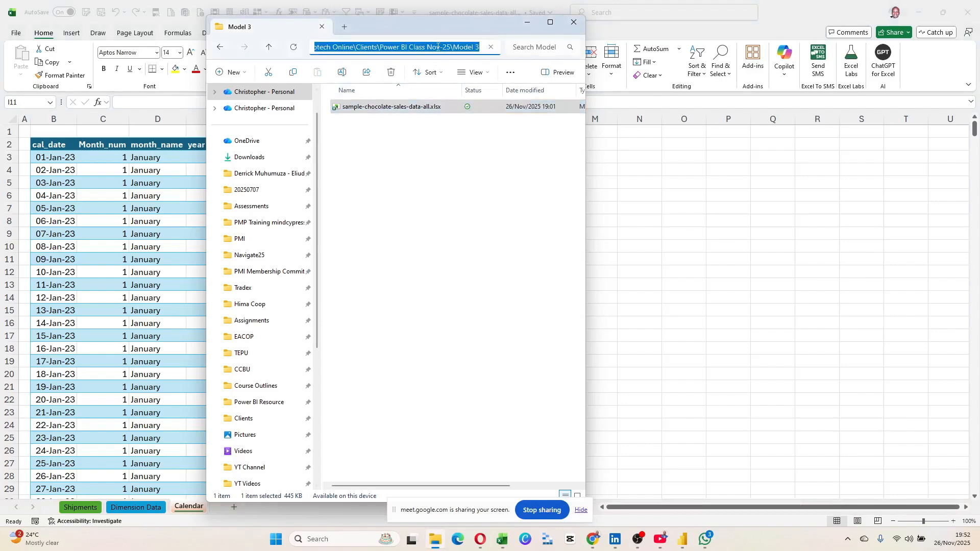
left_click(508, 284)
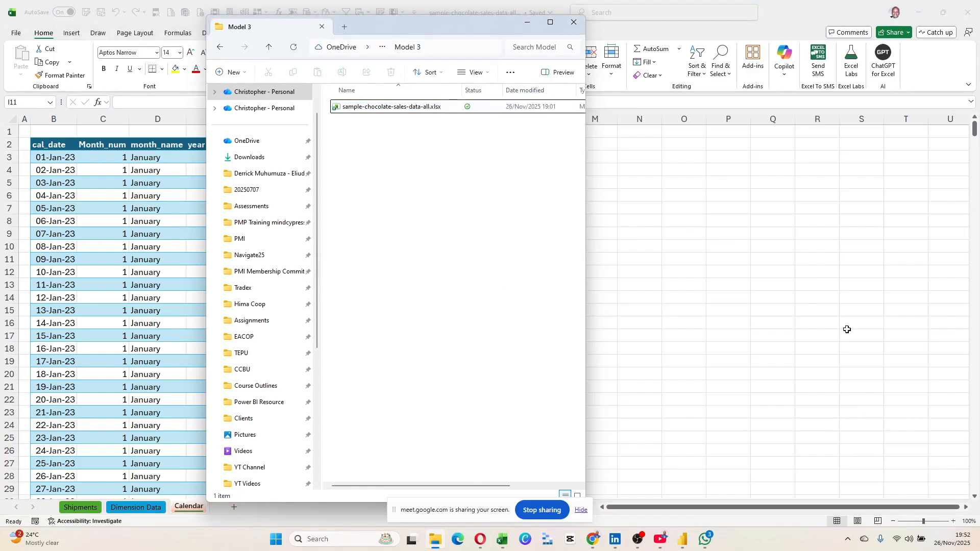
key("alt+Tab")
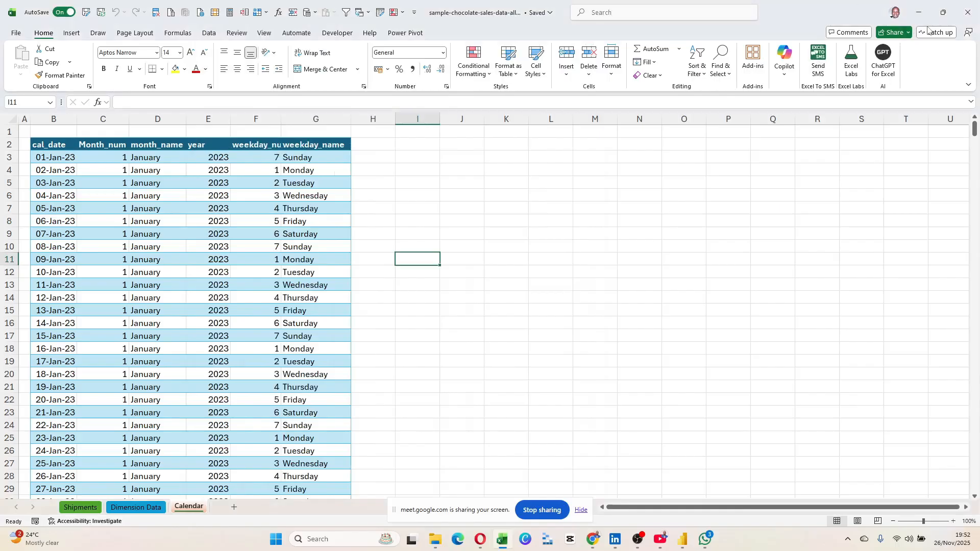
left_click(968, 12)
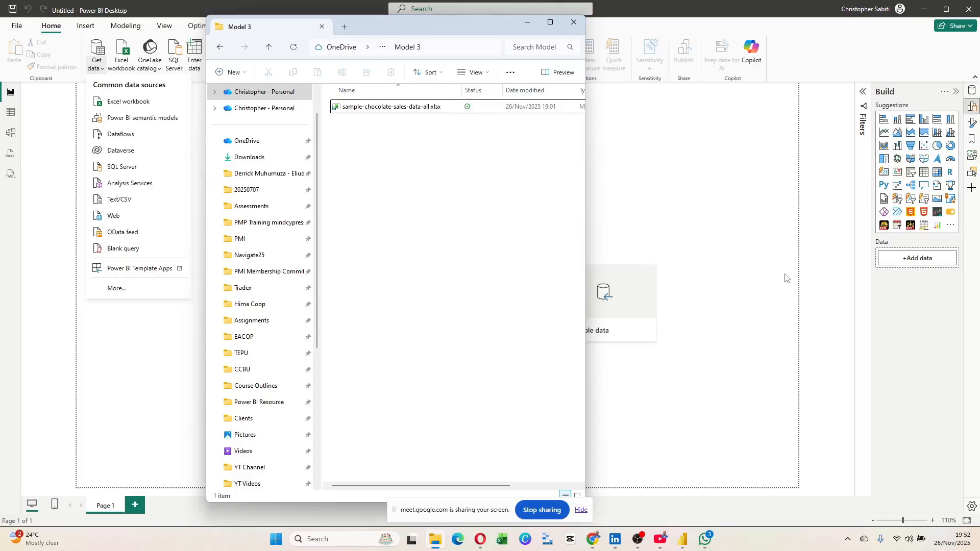
left_click(95, 50)
left_click(331, 143)
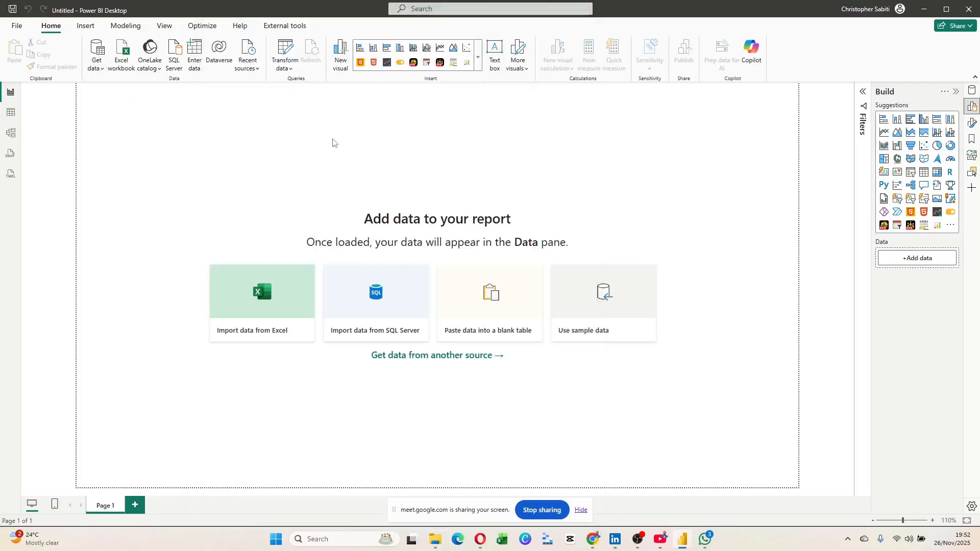
Start Import data from Excel and show the Model 3 folder with sample-chocolate-sales-data-all.xlsx selected.
left_click(275, 311)
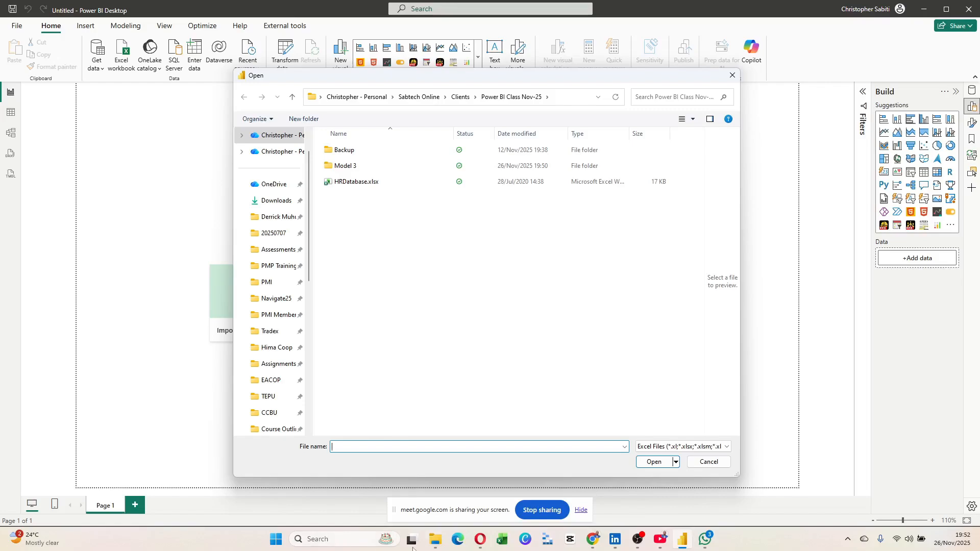
mouse_move(434, 545)
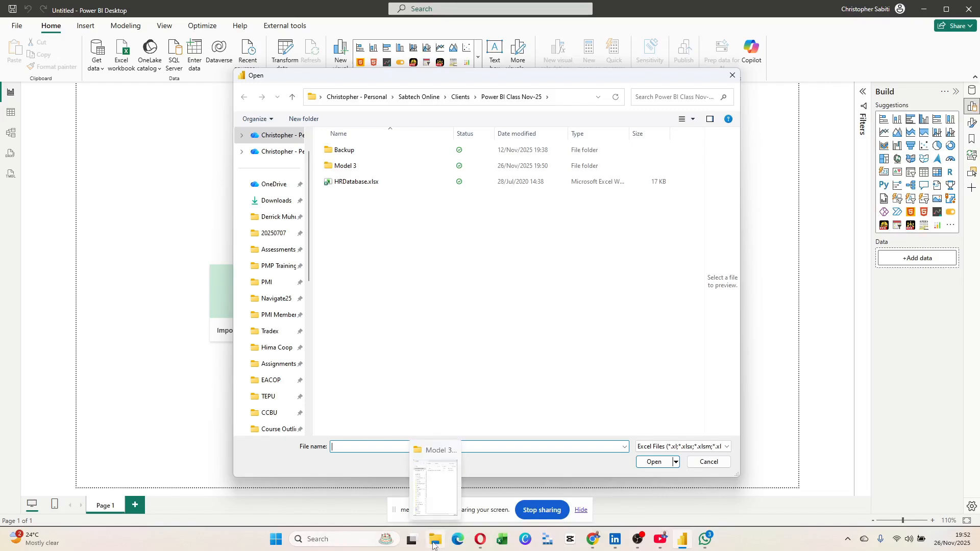
left_click_drag(270, 428, 286, 219)
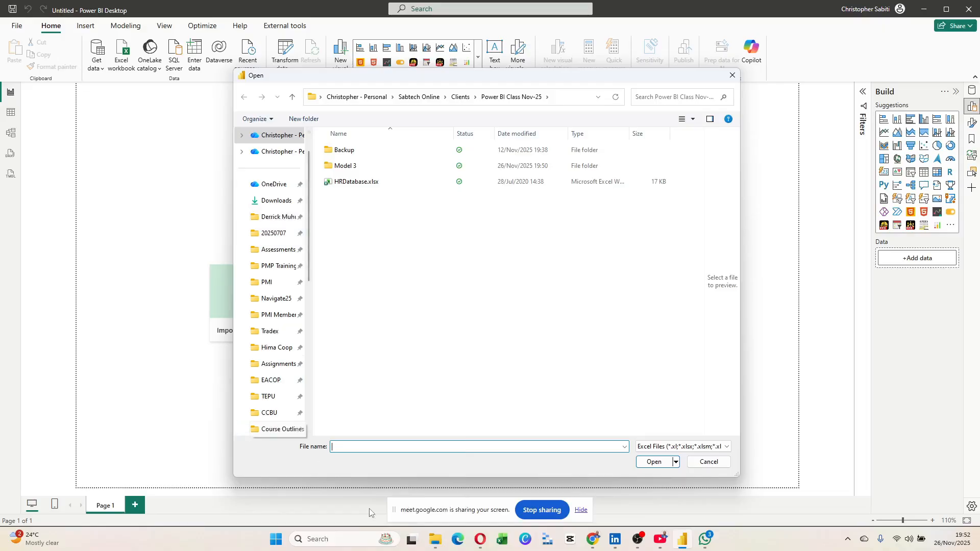
left_click(441, 544)
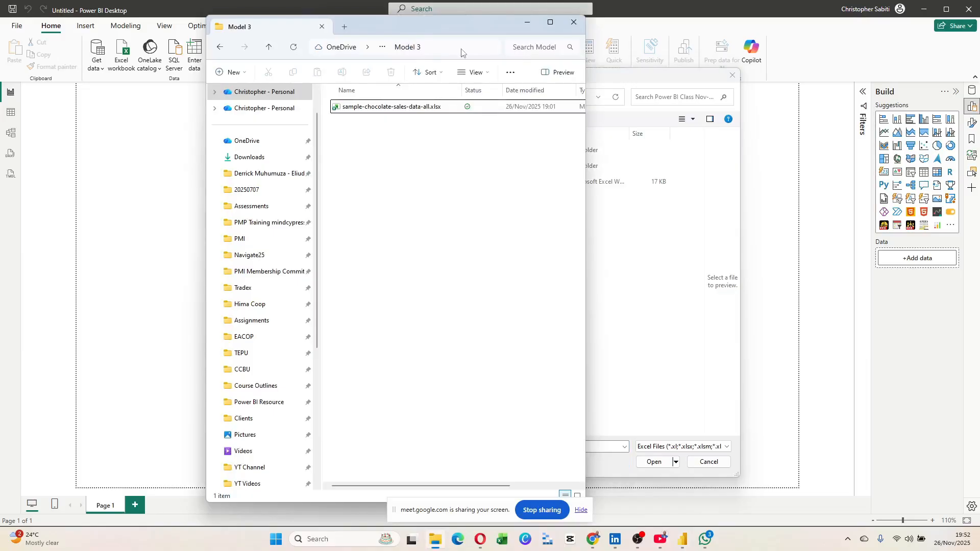
left_click(442, 51)
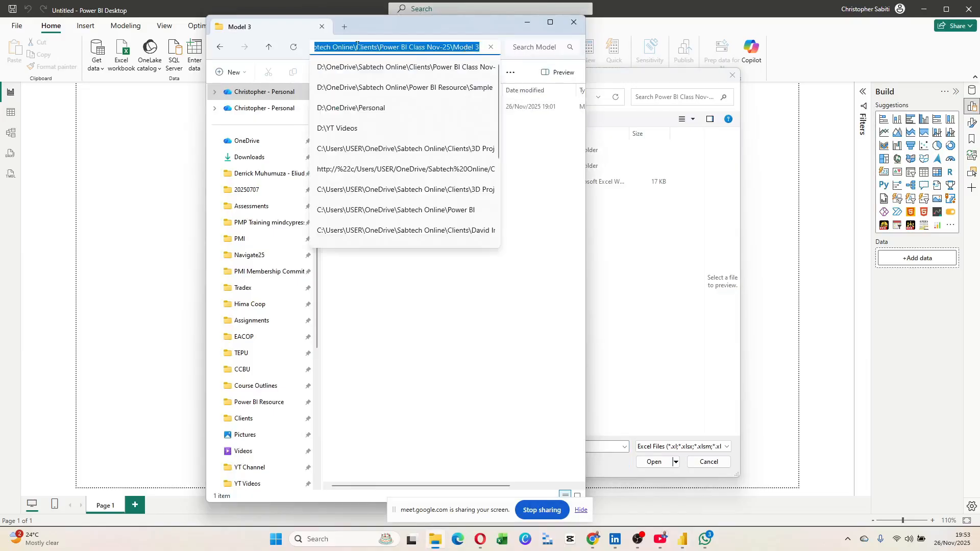
left_click(526, 280)
left_click(403, 107)
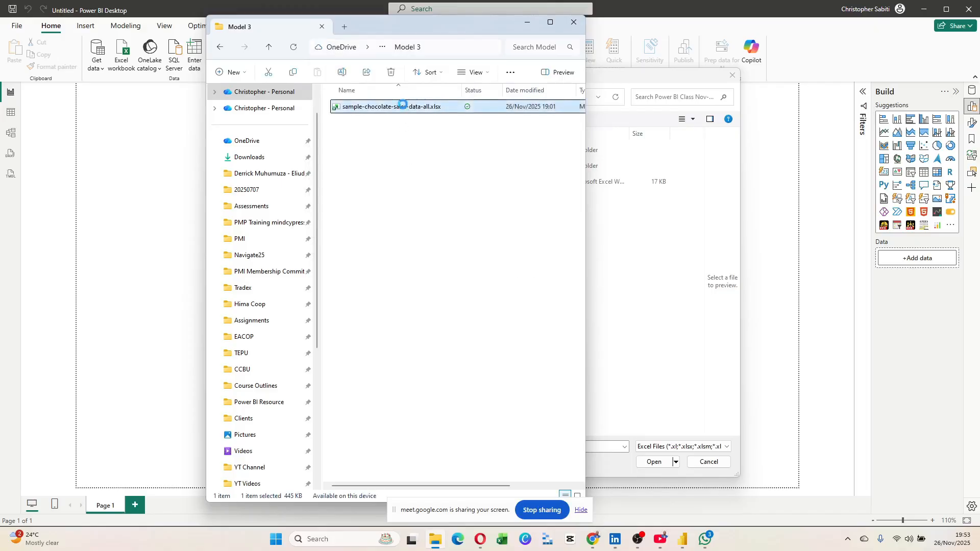
Copy the workbook's full path and paste it into the Open dialog's location bar, which errors.
right_click(403, 108)
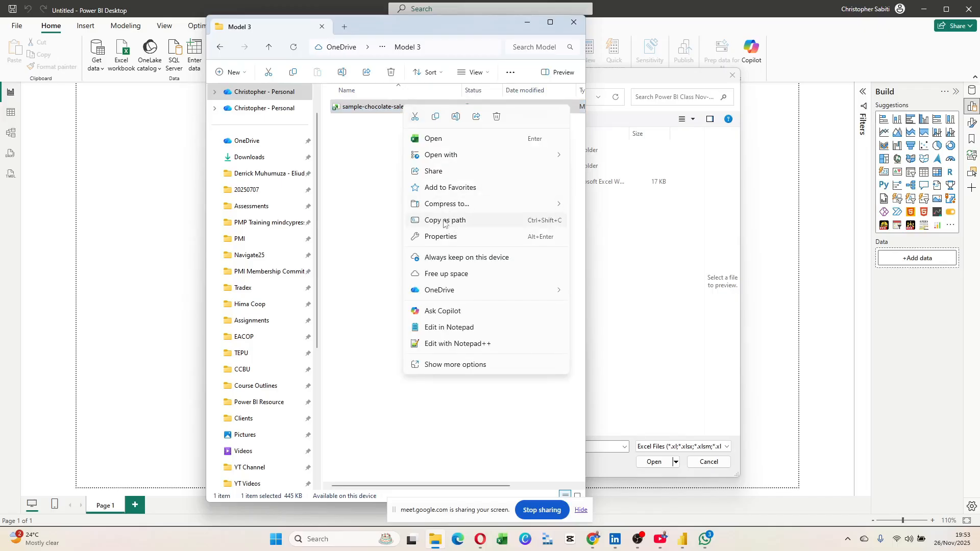
left_click(443, 222)
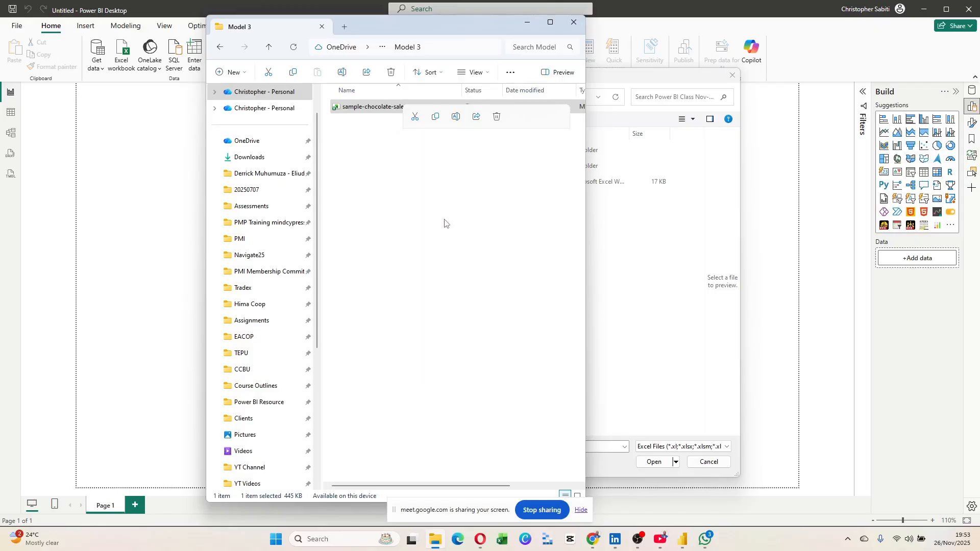
left_click(634, 300)
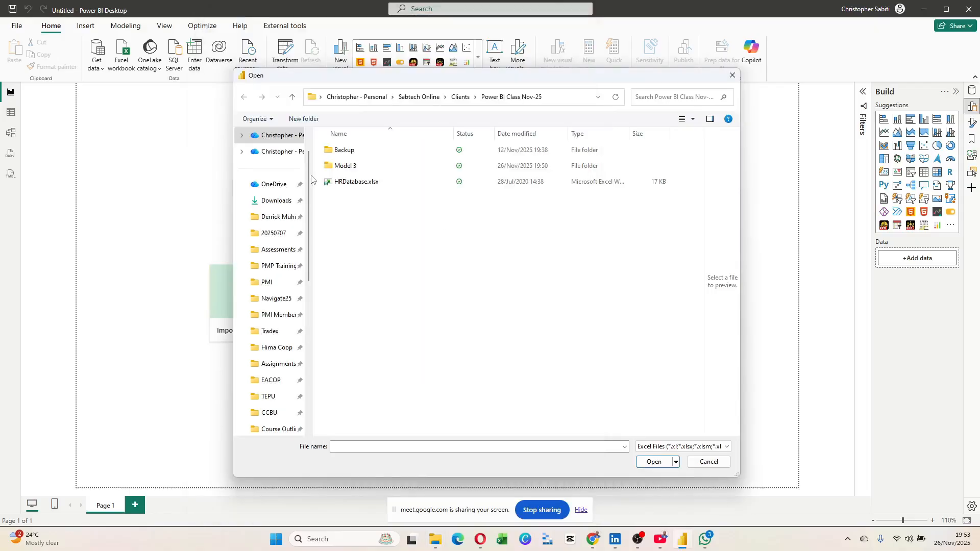
left_click(276, 188)
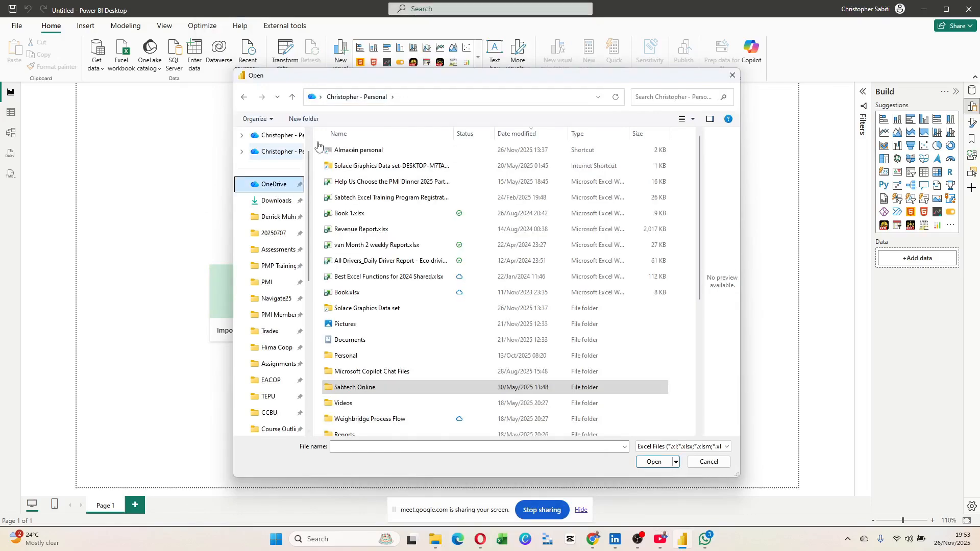
left_click(435, 97)
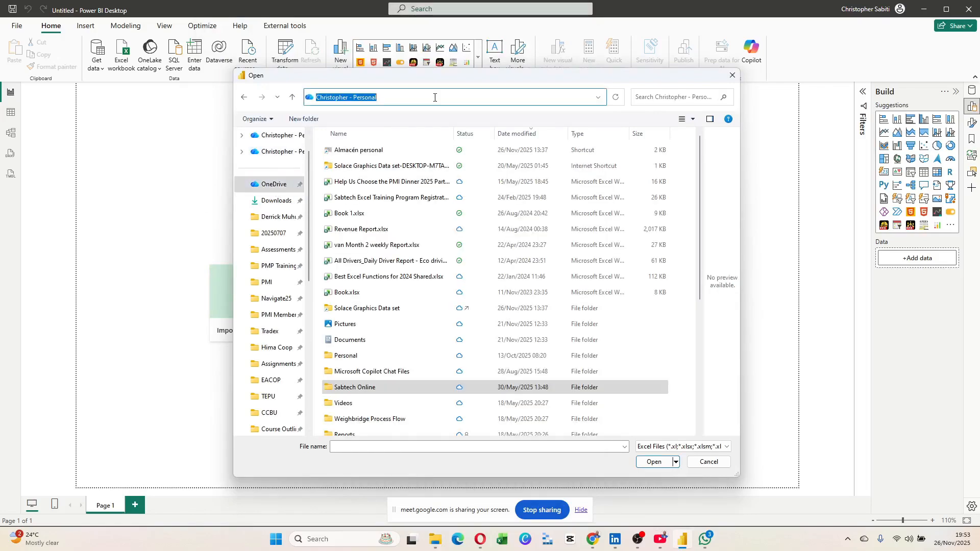
key("ctrl+v")
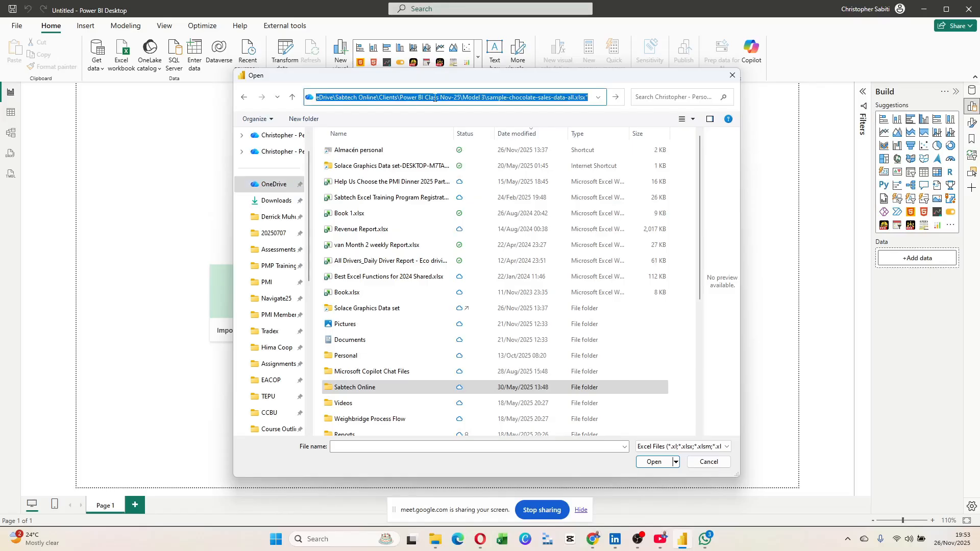
key("Return")
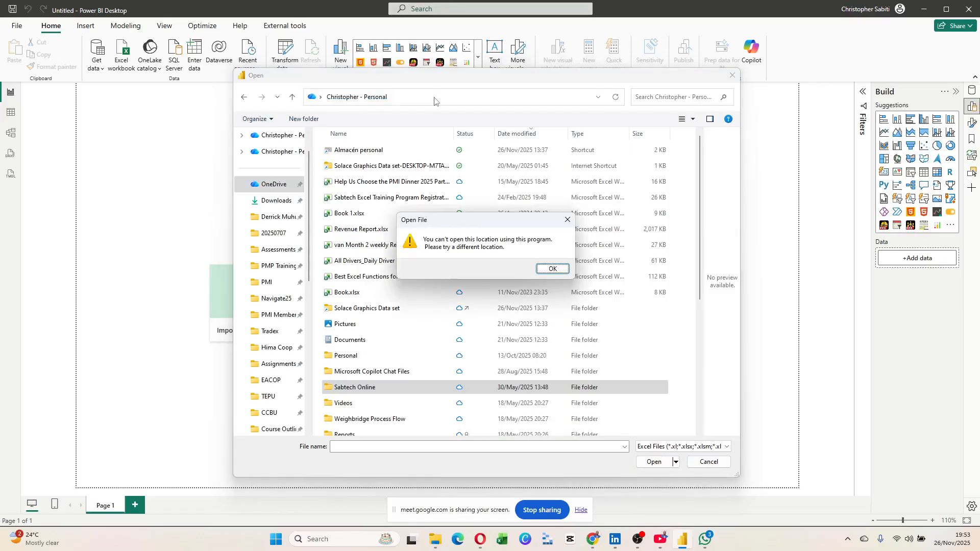
key("Return")
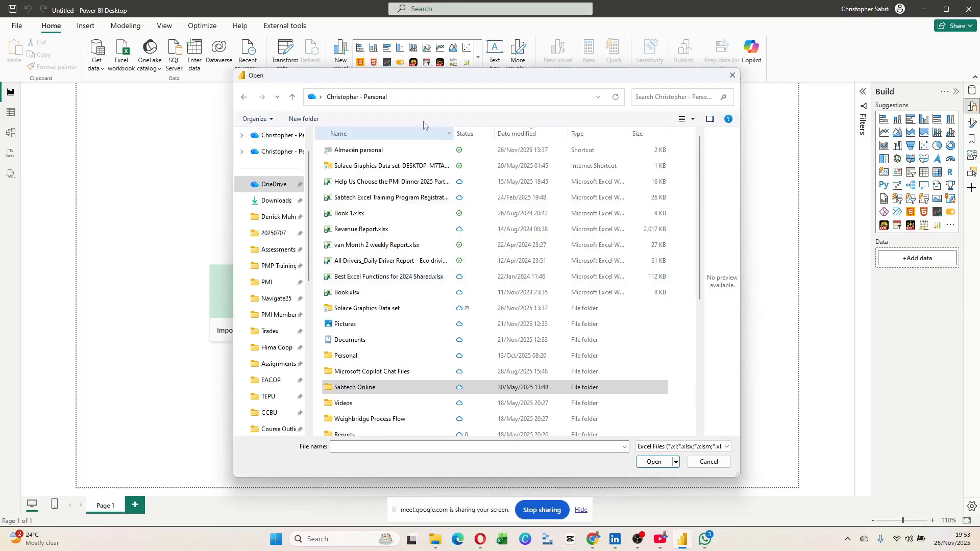
Retry with the pasted path trimmed by three characters, again dismissing the location error.
left_click(431, 97)
key("ctrl+v")
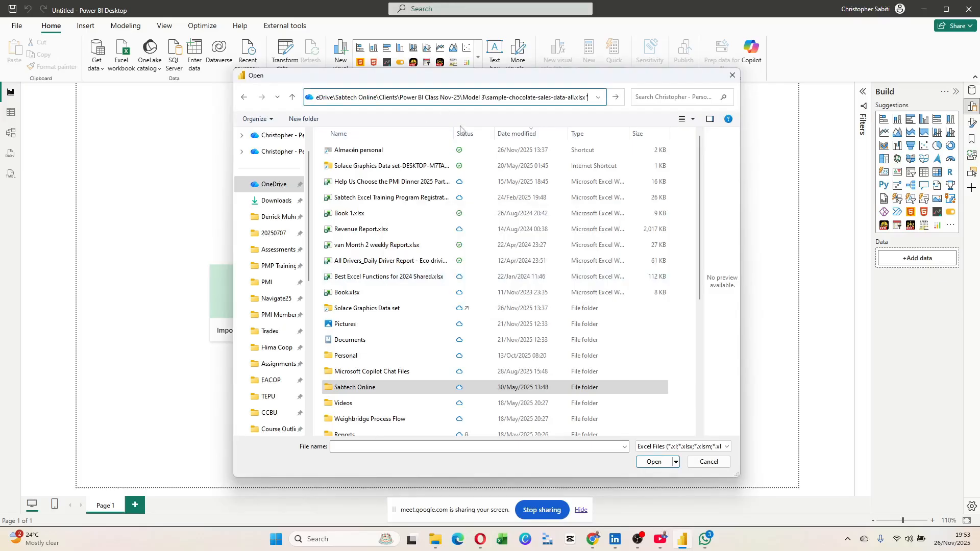
key("BackSpace")
key("BackSpace")
key("BackSpace")
key("BackSpace")
key("BackSpace")
key("BackSpace")
key("BackSpace")
key("BackSpace")
key("BackSpace")
key("BackSpace")
key("BackSpace")
key("BackSpace")
key("BackSpace")
key("BackSpace")
key("BackSpace")
key("BackSpace")
key("BackSpace")
key("BackSpace")
key("BackSpace")
key("BackSpace")
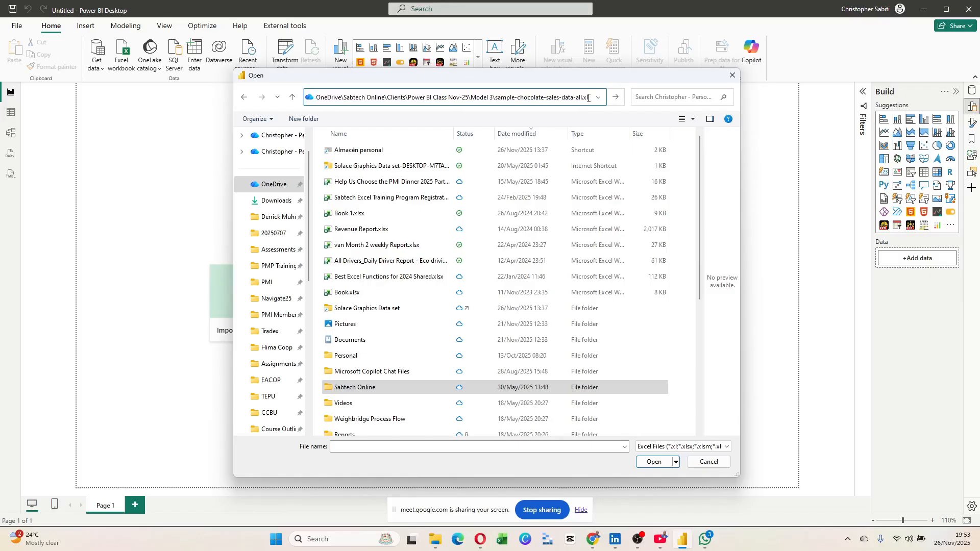
key("BackSpace")
key("BackSpace")
key("BackSpace")
key("BackSpace")
key("BackSpace")
key("BackSpace")
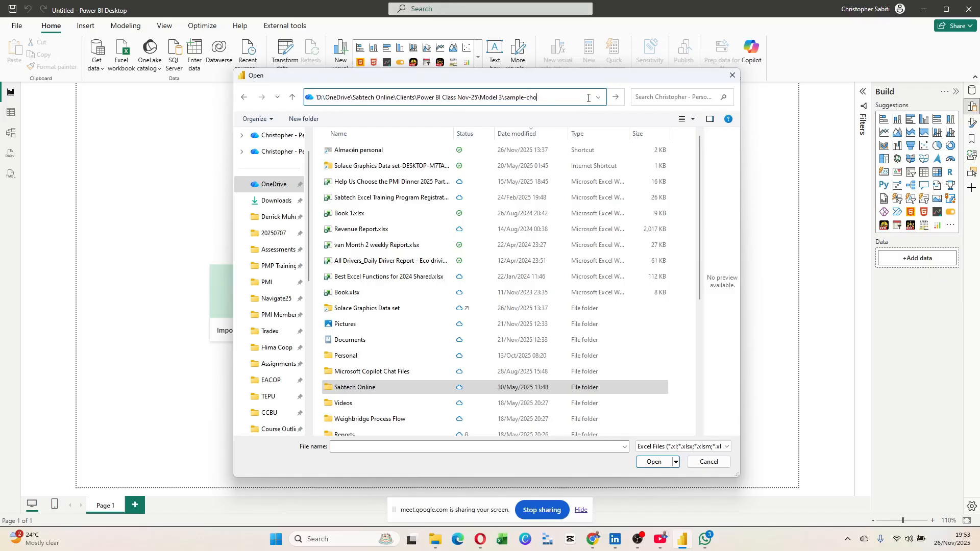
key("BackSpace")
key("BackSpace")
key("BackSpace")
key("Return")
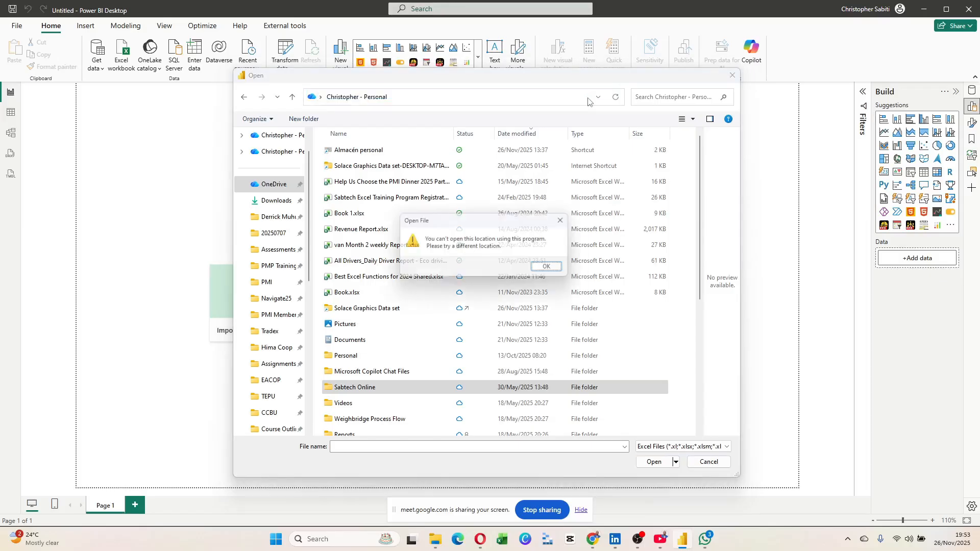
left_click(552, 269)
Move the Open dialog up one level to the Desktop.
left_click(426, 98)
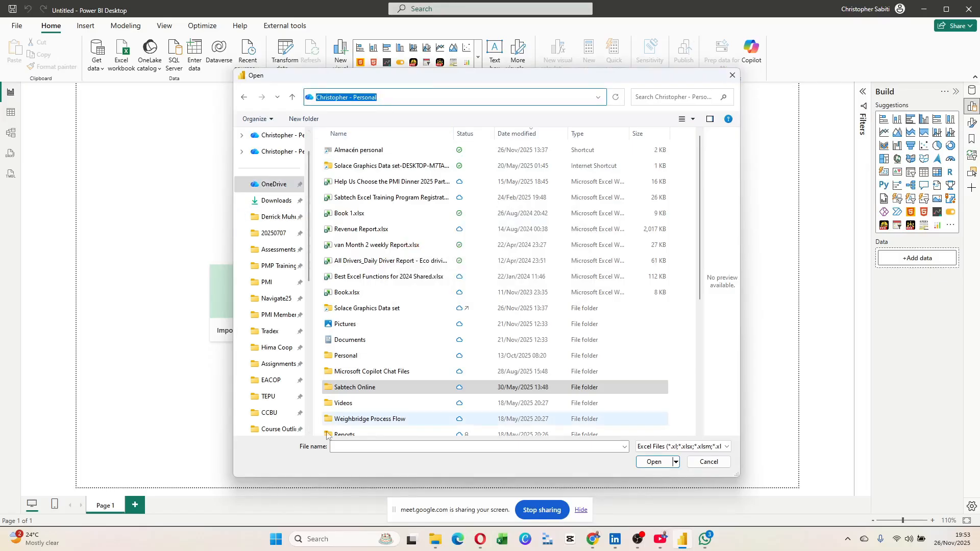
scroll(278, 347, "down", 3)
scroll(278, 347, "up", 5)
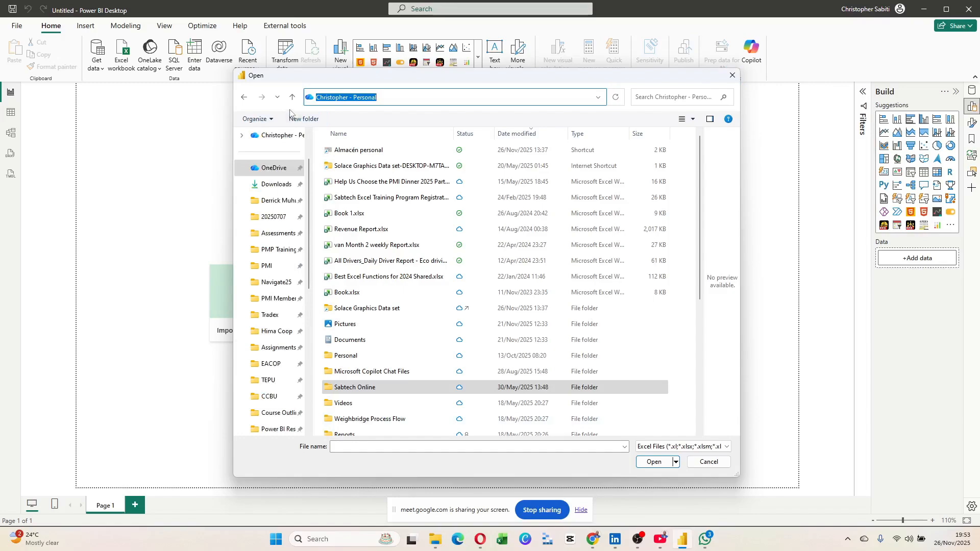
left_click(292, 97)
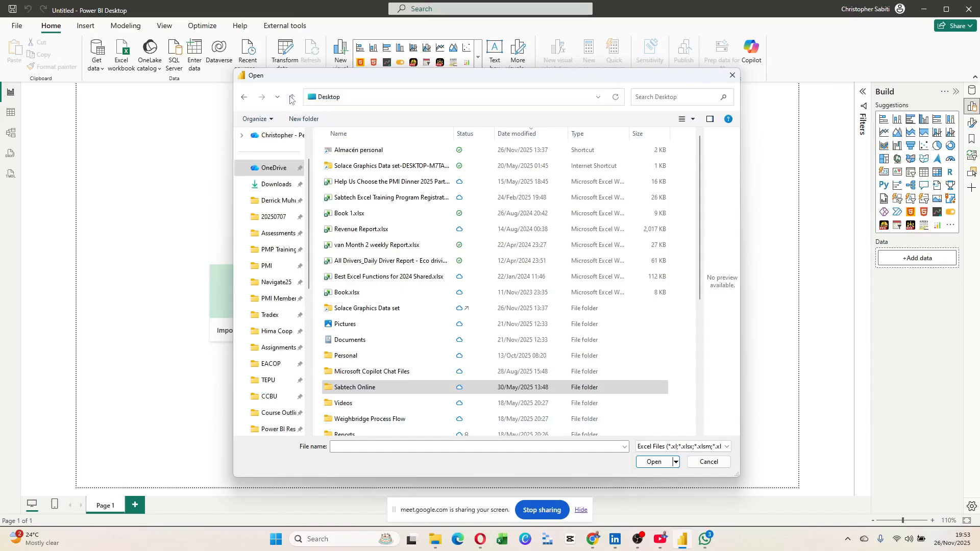
Go back into the Model 3 folder and open sample-chocolate-sales-data-all.xlsx in the Navigator.
left_click(245, 98)
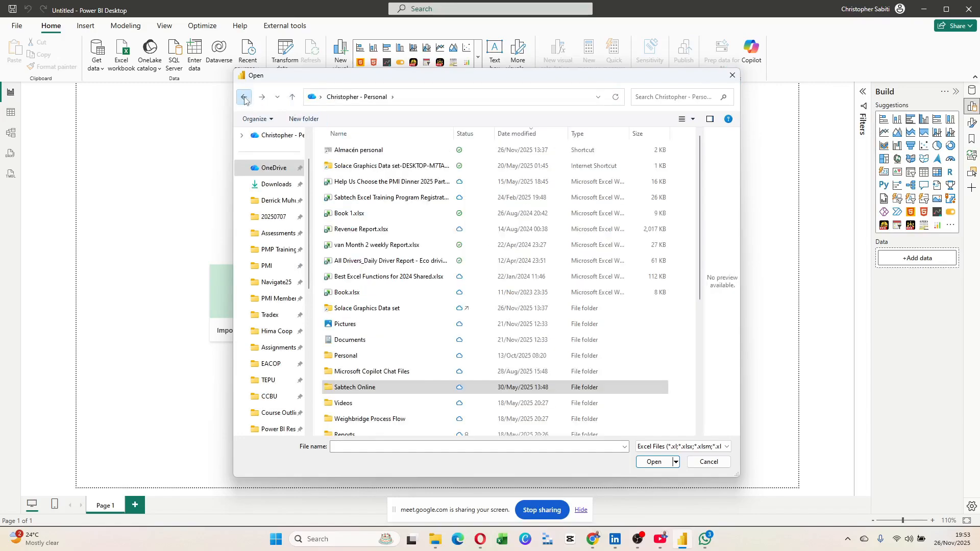
left_click(245, 99)
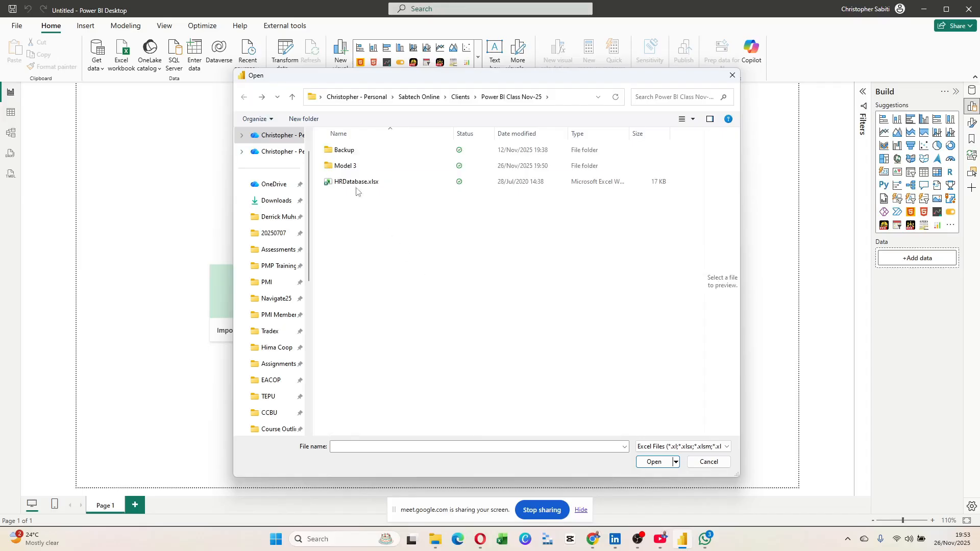
double_click(351, 167)
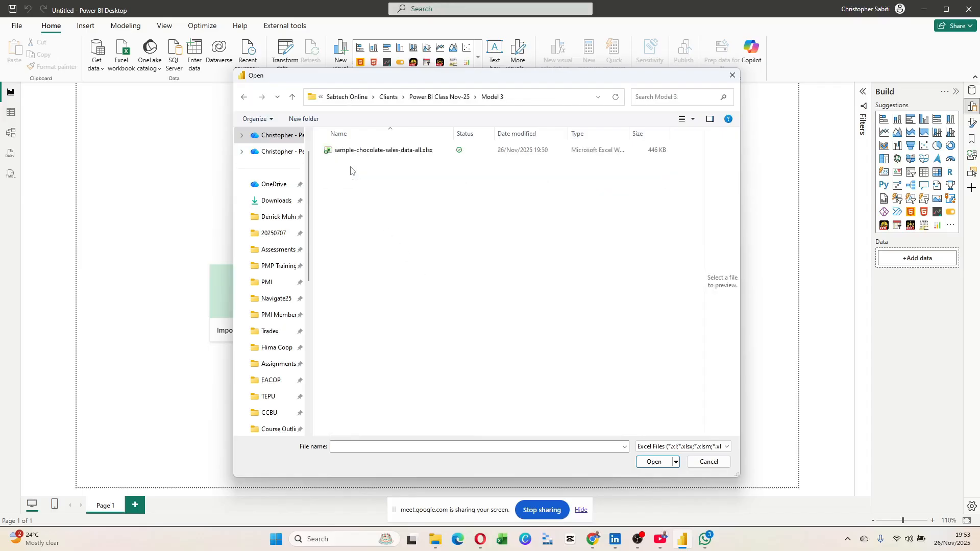
left_click(375, 150)
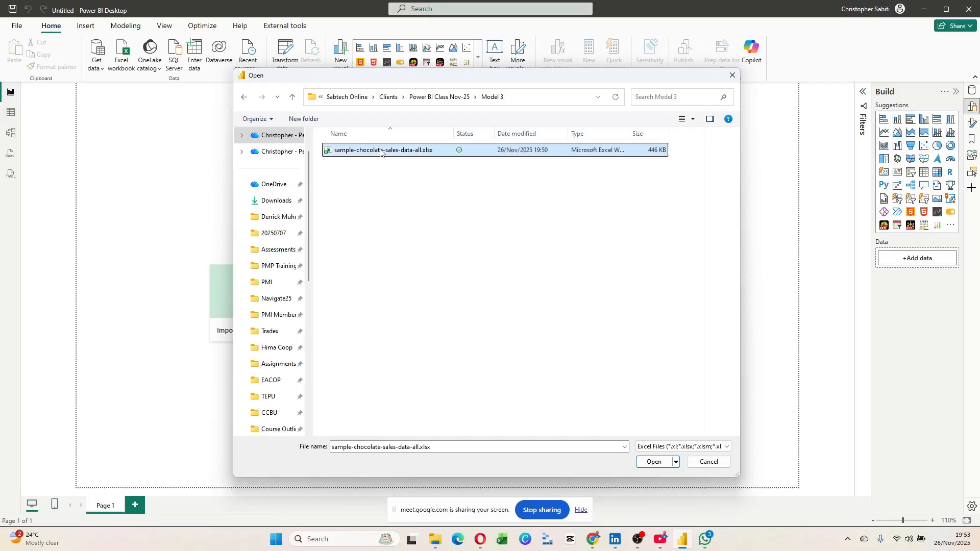
left_click(648, 466)
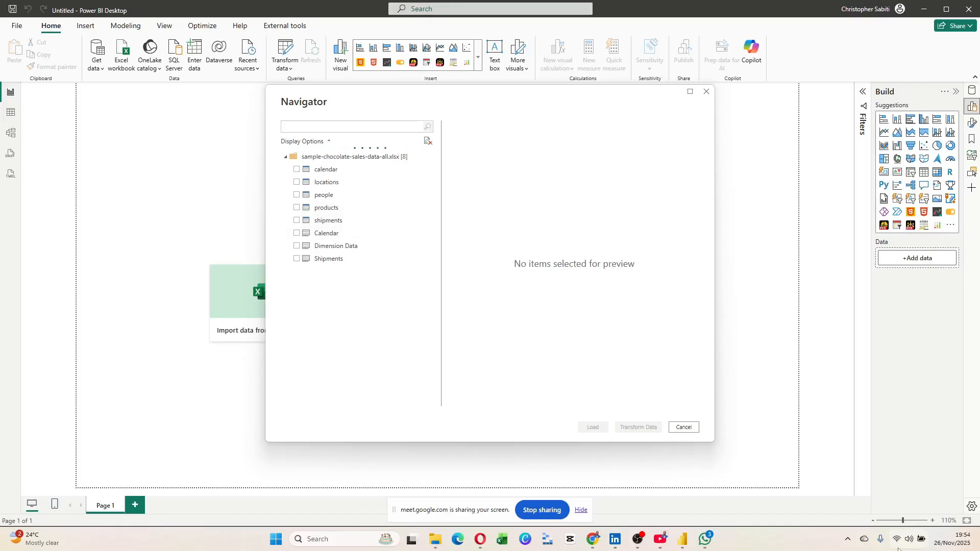
Start a Flameshot screen capture from the hidden tray icons.
left_click(849, 541)
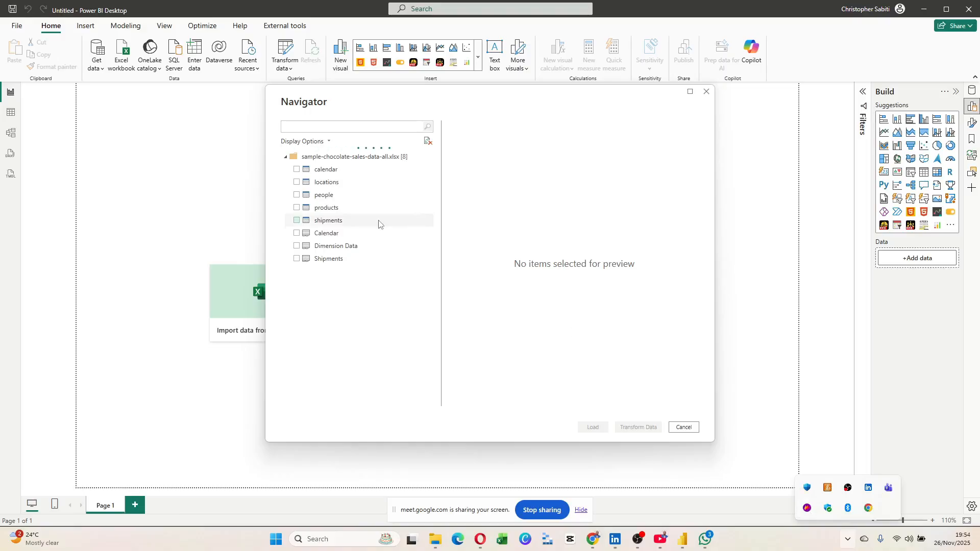
left_click(806, 508)
Capture the Navigator area and draw red rectangles around the five tables and the three sheets.
left_click_drag(172, 69, 837, 481)
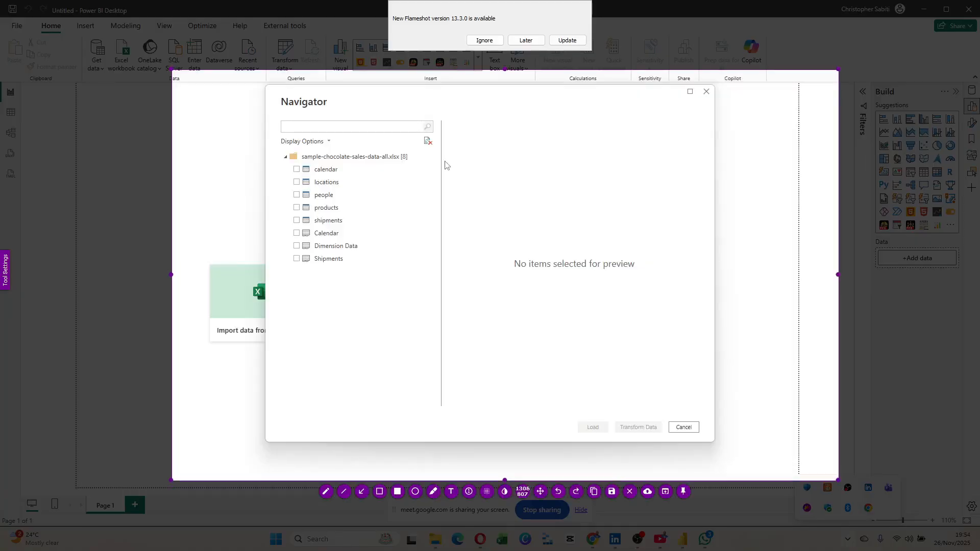
key("r")
mouse_move(288, 163)
left_mouse_down()
mouse_move(351, 221)
mouse_move(417, 226)
left_mouse_up()
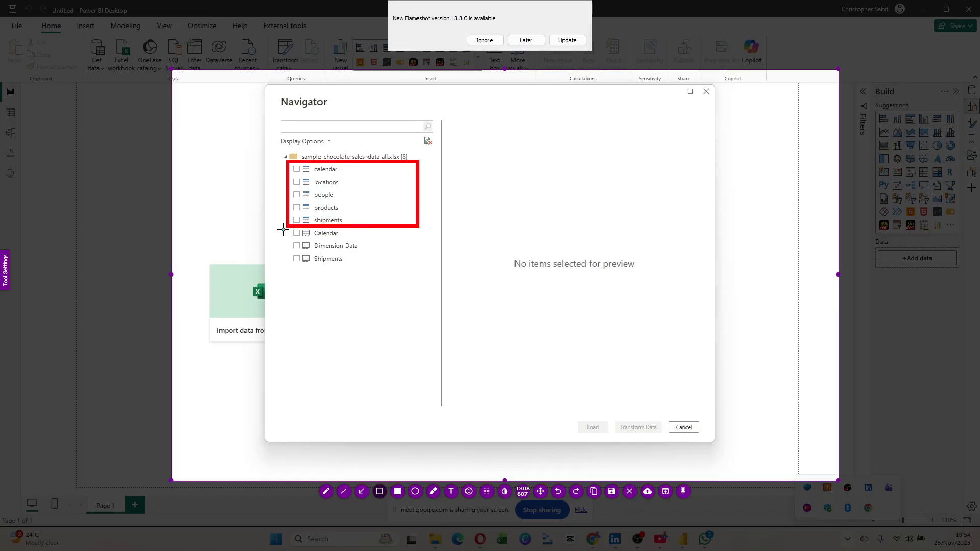
left_click_drag(283, 230, 383, 277)
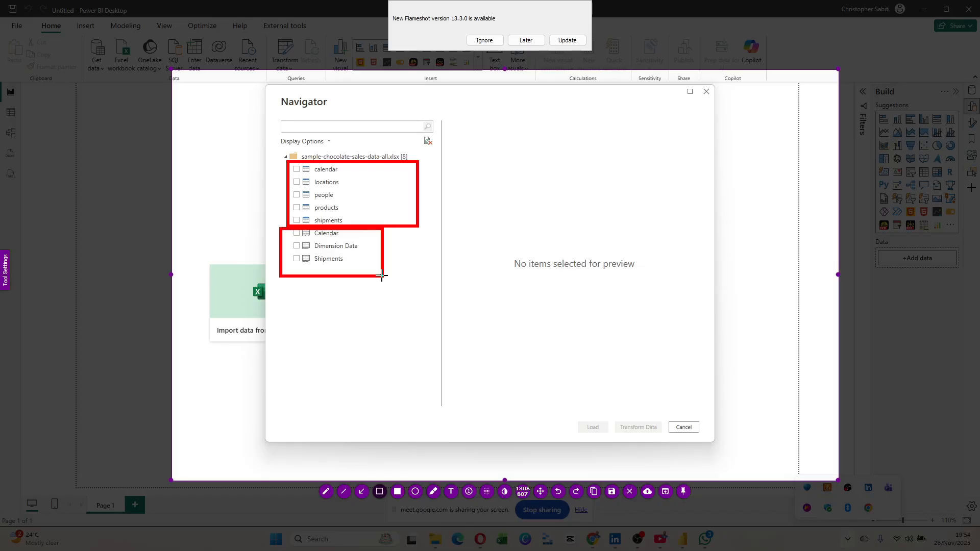
Draw a freehand connector from the sheets box and handwrite the label 'Sheet'.
left_click(344, 491)
left_click(325, 491)
left_click_drag(383, 270, 522, 357)
left_click_drag(529, 350, 561, 357)
left_click_drag(572, 337, 570, 366)
left_click_drag(563, 348, 579, 346)
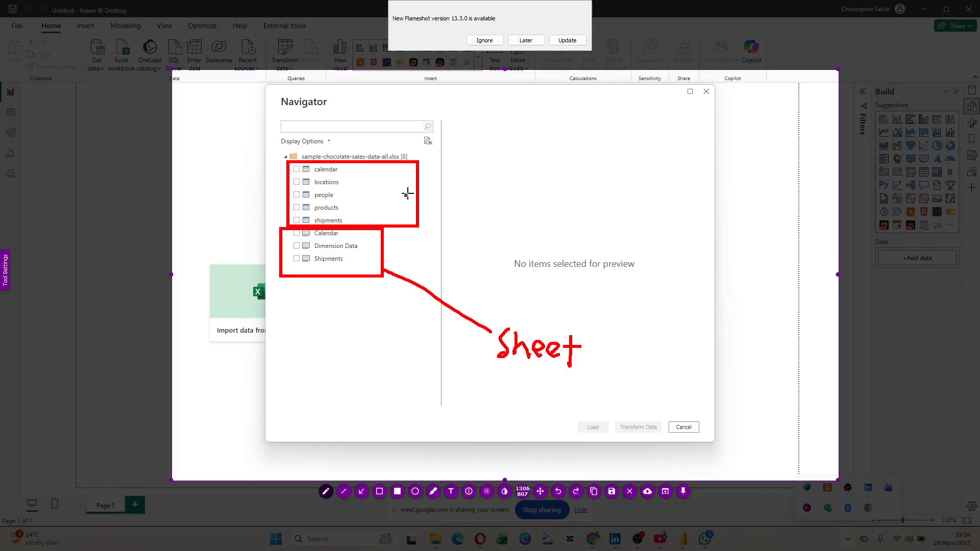
Draw a connector from the tables box and handwrite the label 'Table'.
left_click_drag(418, 188, 519, 179)
left_click_drag(546, 164, 544, 186)
left_click_drag(532, 162, 548, 160)
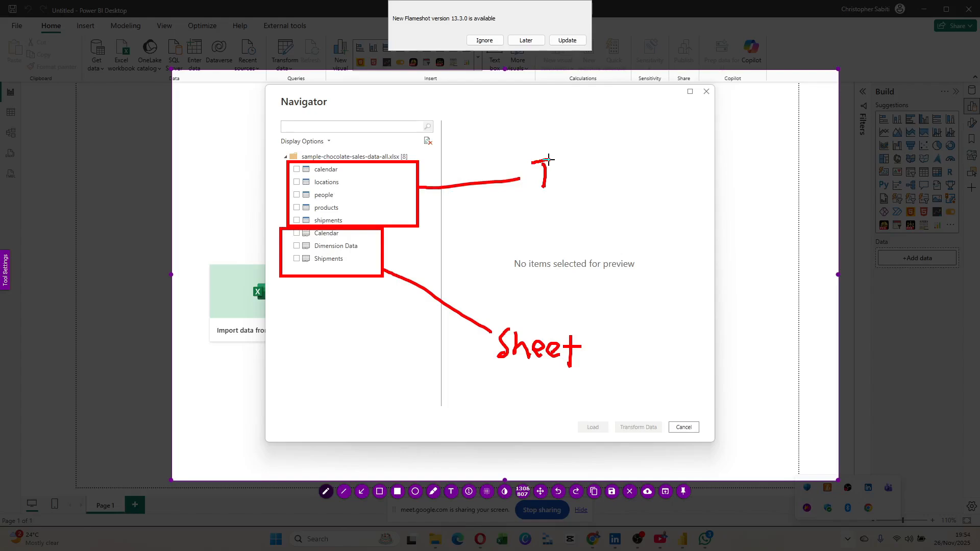
left_click_drag(548, 160, 556, 159)
left_click_drag(548, 192, 564, 192)
left_click_drag(574, 170, 587, 189)
mouse_move(592, 169)
left_mouse_down()
mouse_move(596, 190)
mouse_move(618, 192)
left_mouse_up()
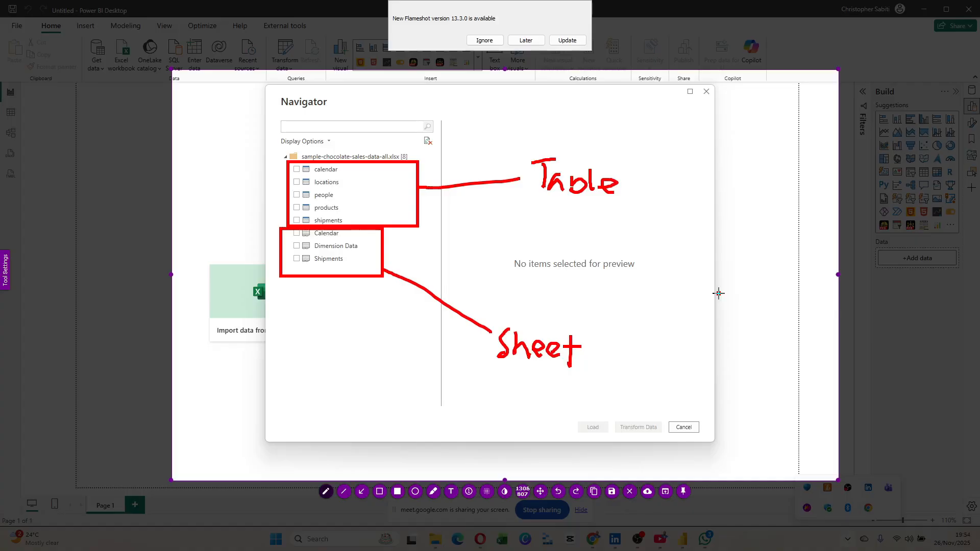
Number the calendar, locations, people, products and shipments tables 1 to 5 with counter markers.
left_click(468, 491)
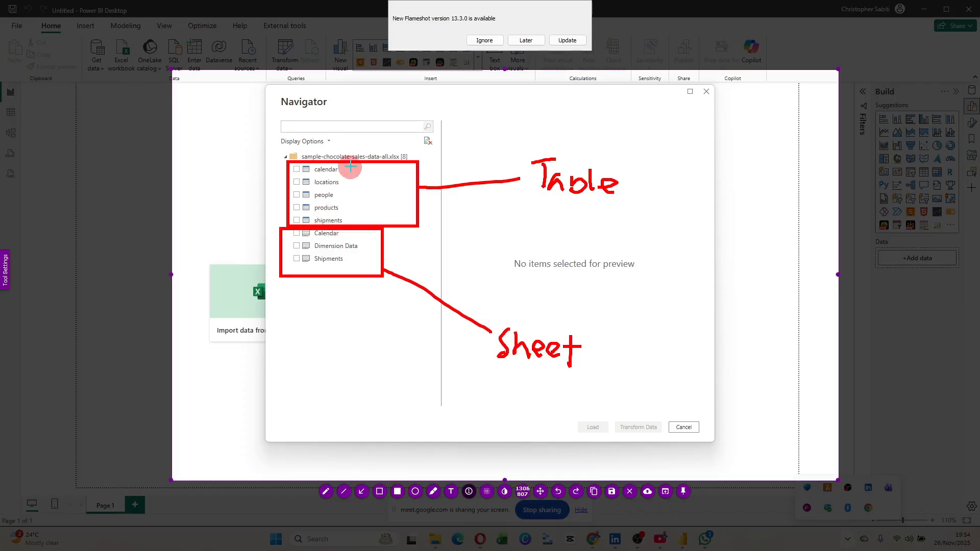
left_click(353, 164)
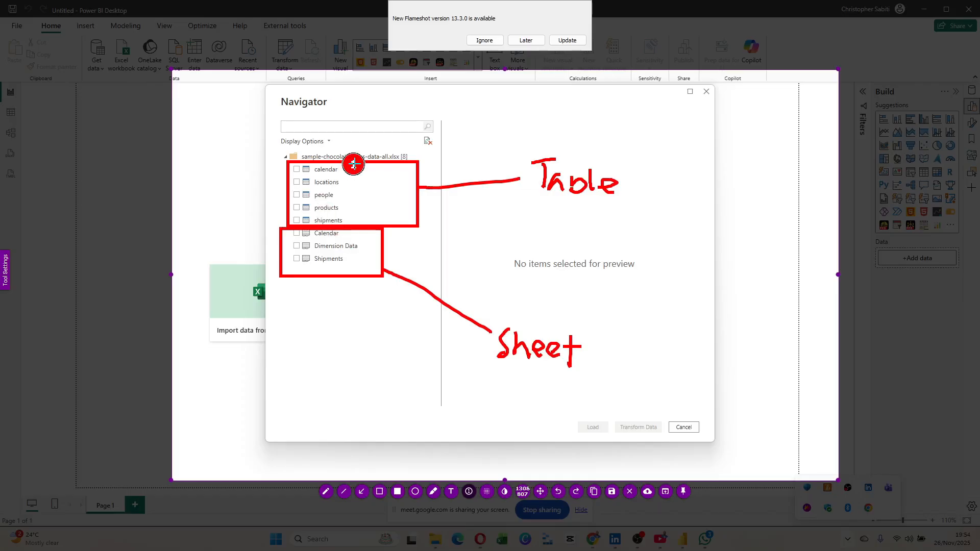
left_click(289, 180)
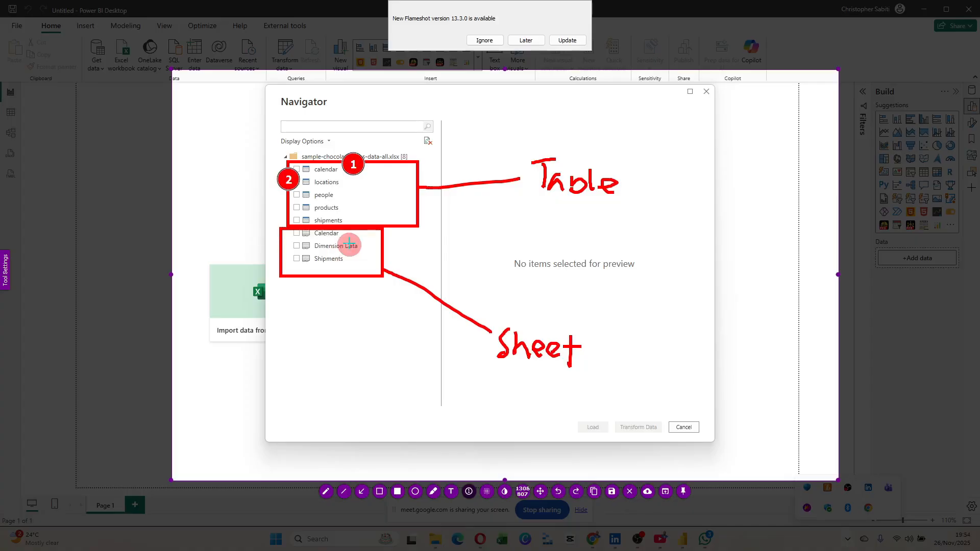
left_click(343, 194)
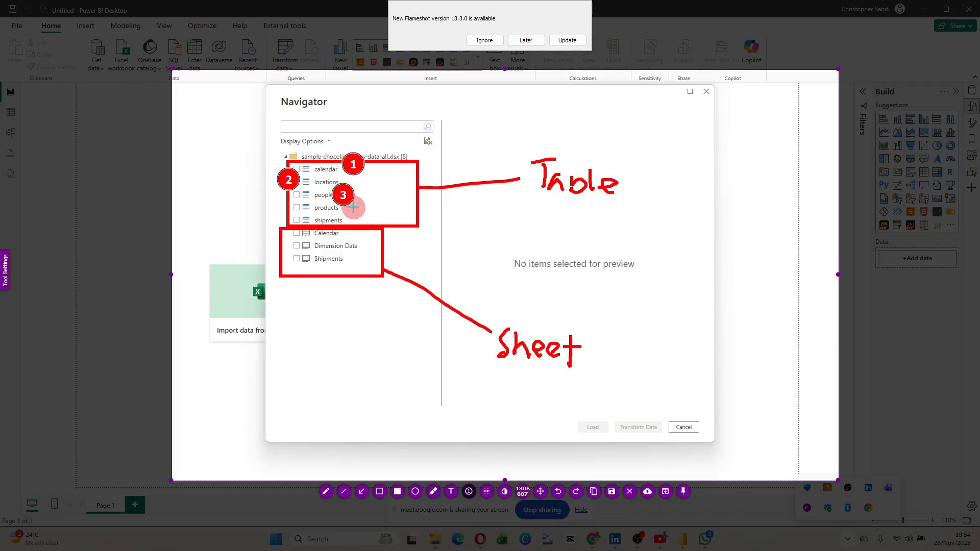
left_click(354, 207)
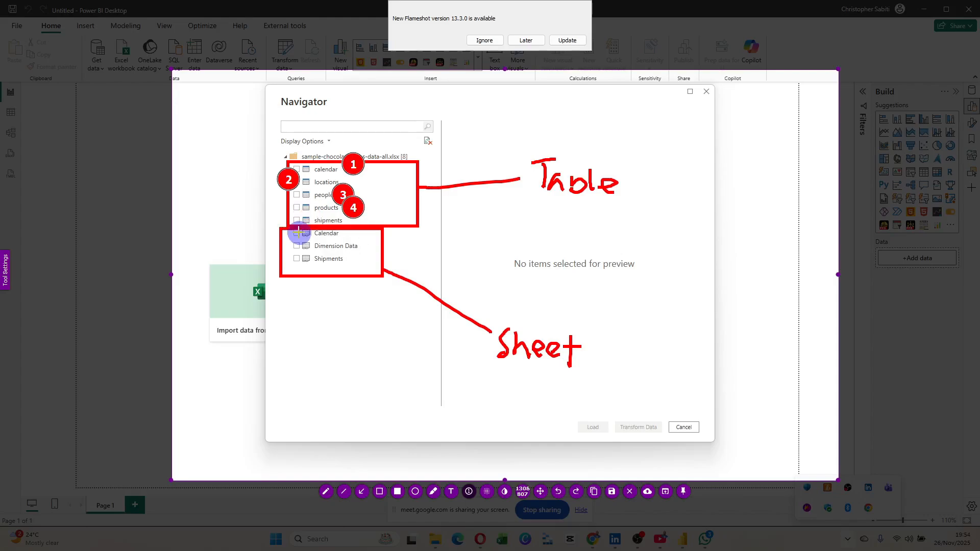
left_click(286, 221)
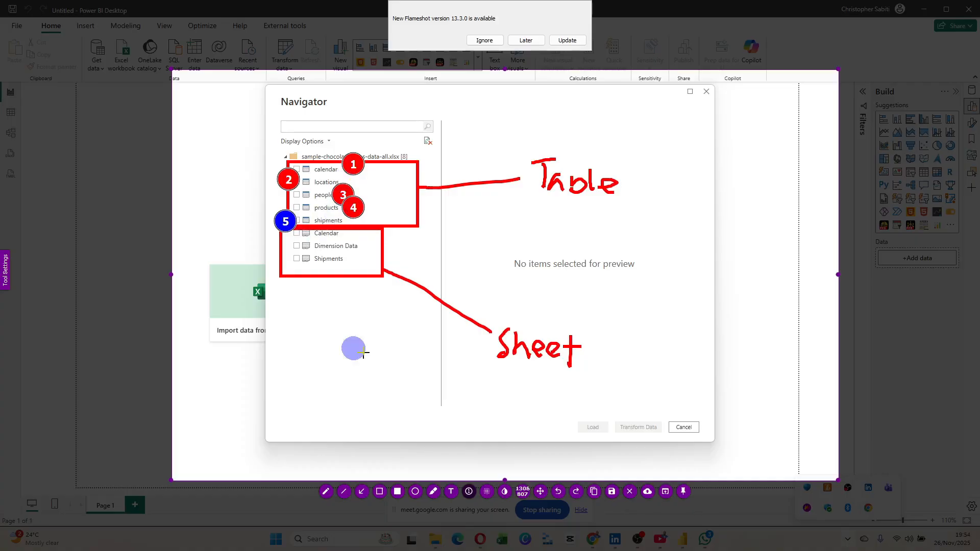
Draw arrows pointing at the Calendar, Dimension Data and Shipments sheets.
left_click(361, 493)
left_click_drag(472, 237, 340, 236)
left_click_drag(469, 277, 360, 250)
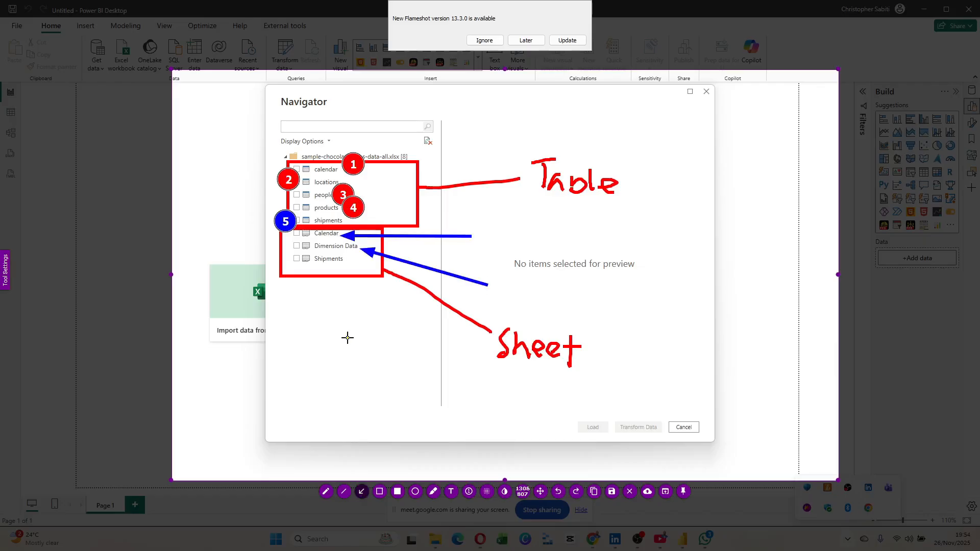
left_click_drag(348, 338, 326, 265)
Add two red arrows over the sheet list, undo them, and exit the capture overlay.
right_click(373, 339)
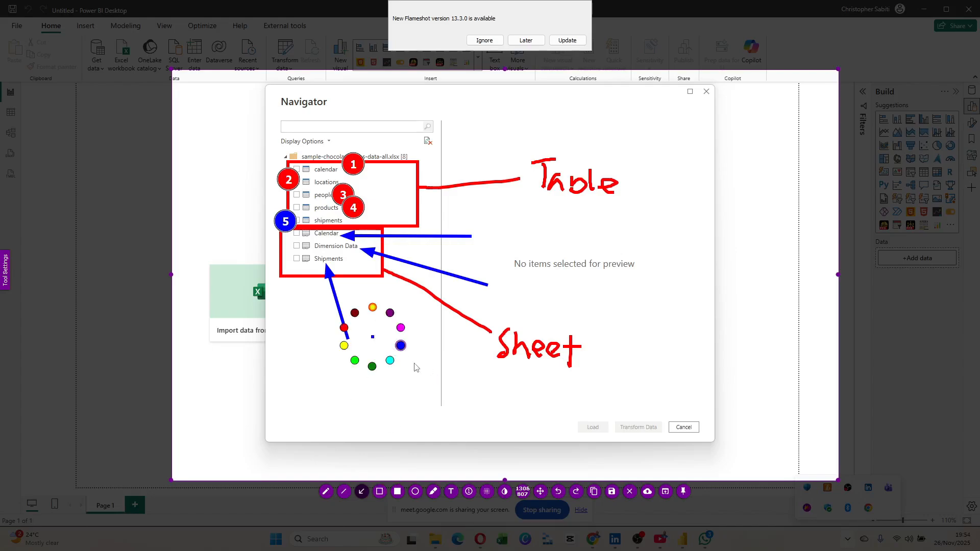
left_click(341, 337)
left_click_drag(367, 234, 274, 283)
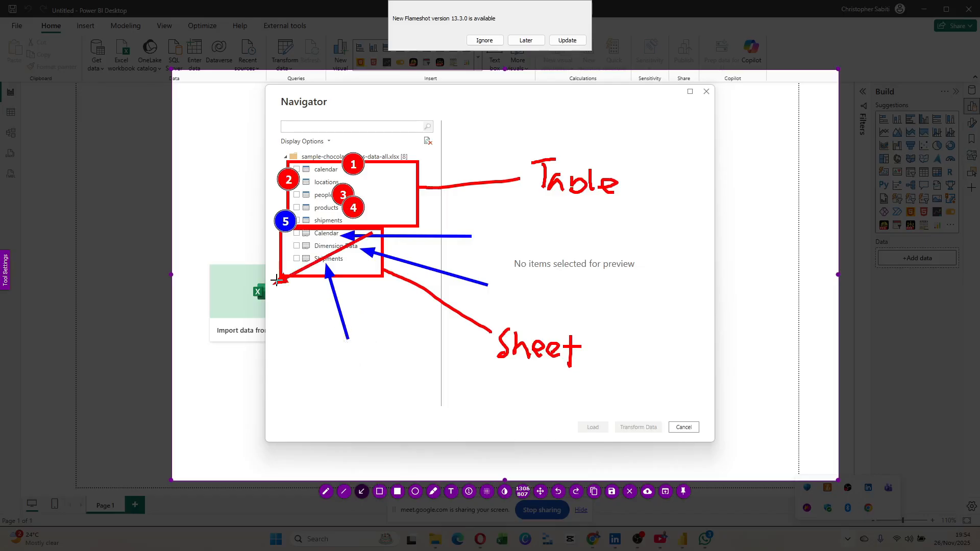
left_click_drag(299, 235, 369, 298)
key("ctrl+z")
key("ctrl+z")
key("ctrl+z")
key("ctrl+z")
key("ctrl+z")
key("ctrl+z")
key("ctrl+z")
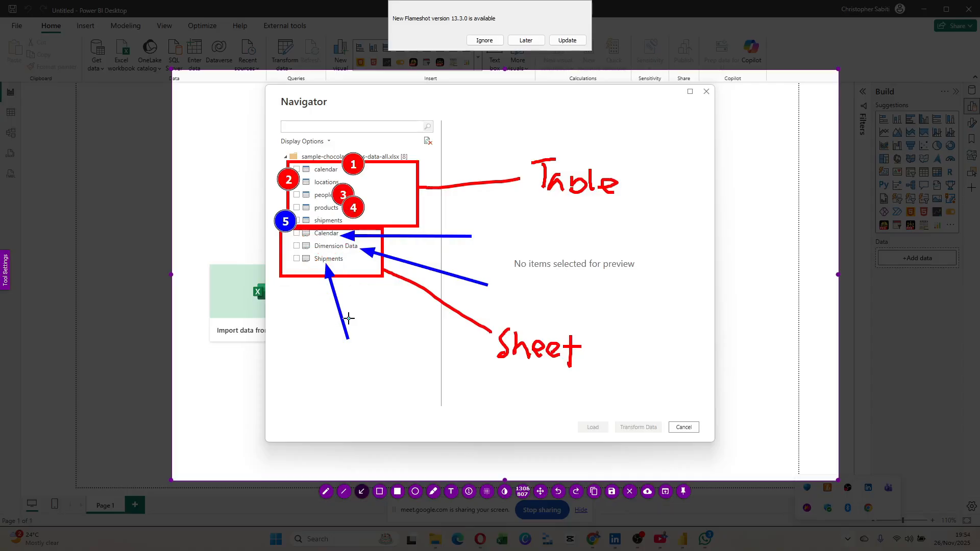
key("ctrl+z")
key("ctrl+z")
key("ctrl+z")
key("ctrl+z")
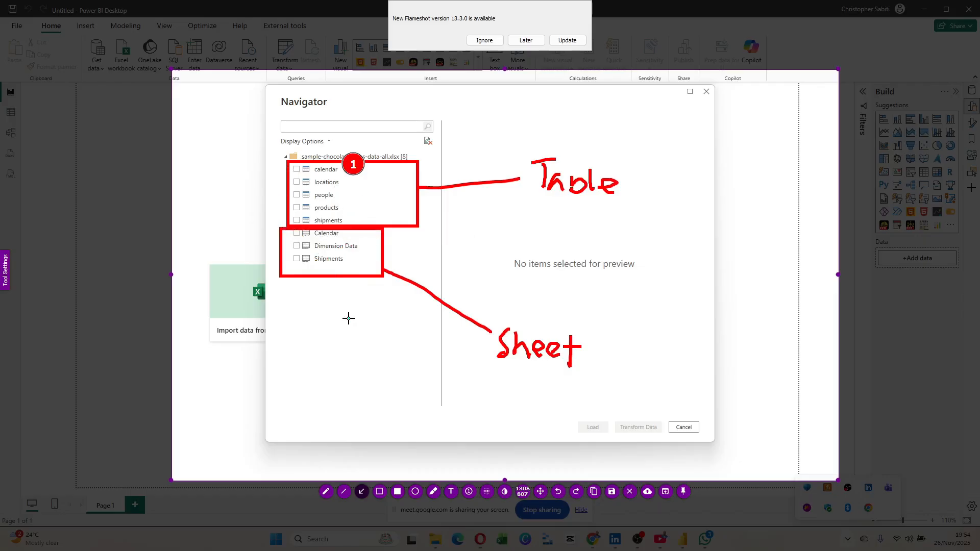
key("Escape")
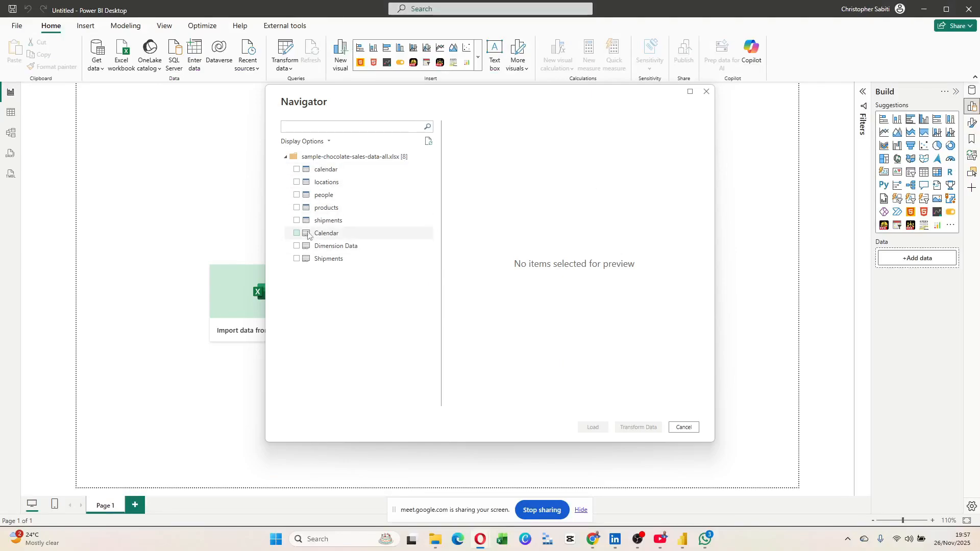
Tick calendar, locations, people, products and shipments in the Navigator, leaving Display Options unchanged.
left_click(297, 170)
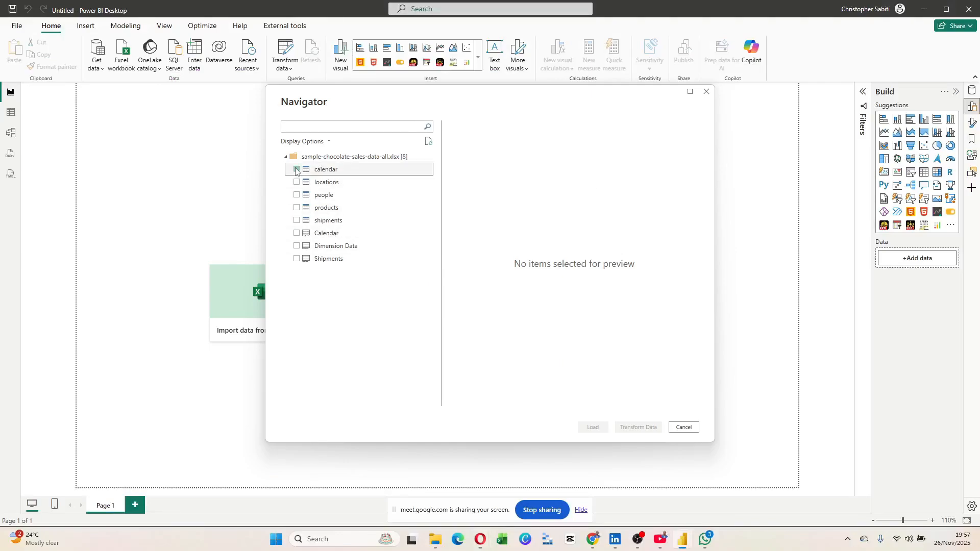
left_click(329, 142)
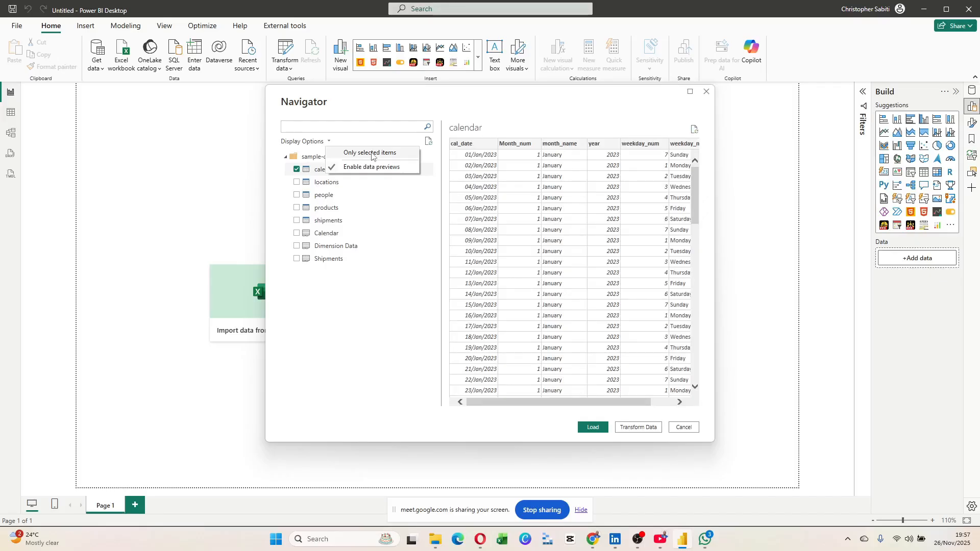
left_click(428, 104)
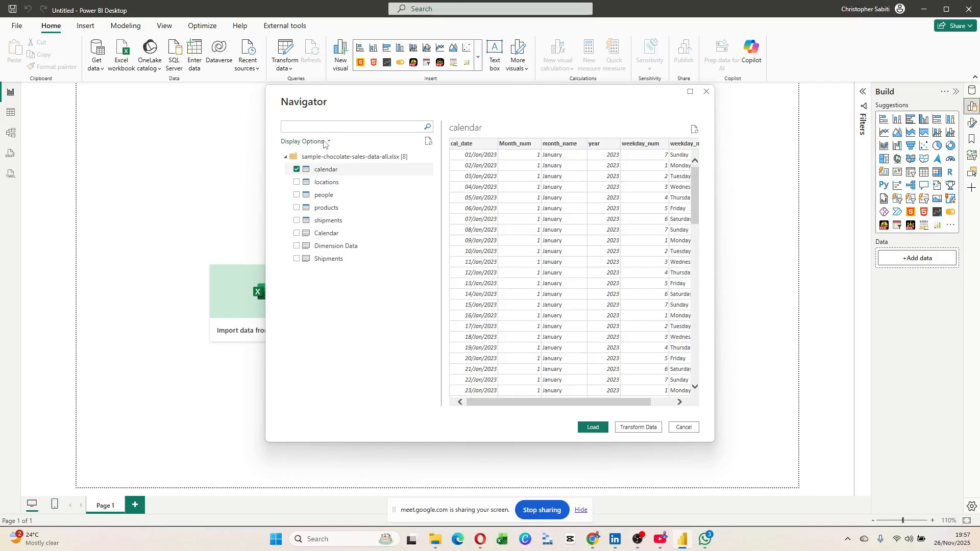
left_click(297, 182)
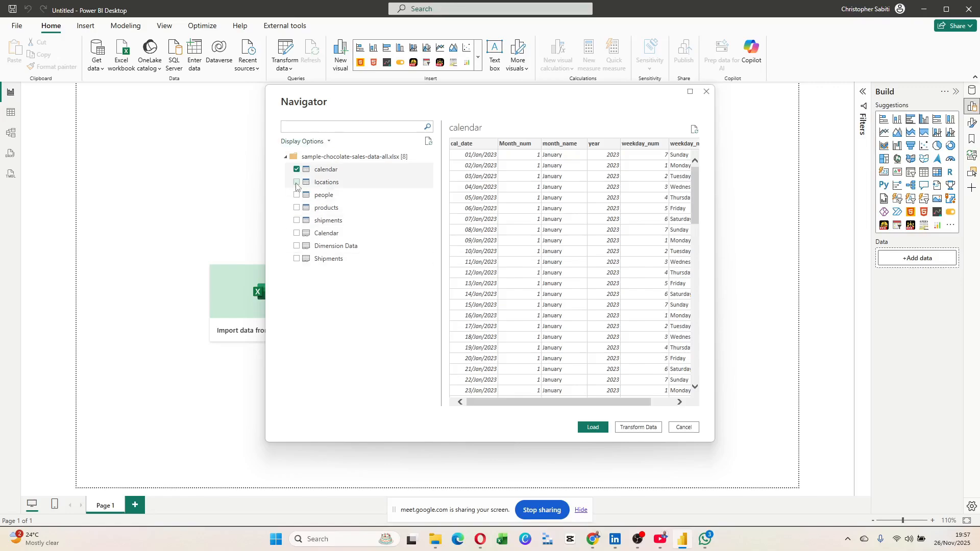
left_click(297, 195)
left_click(297, 208)
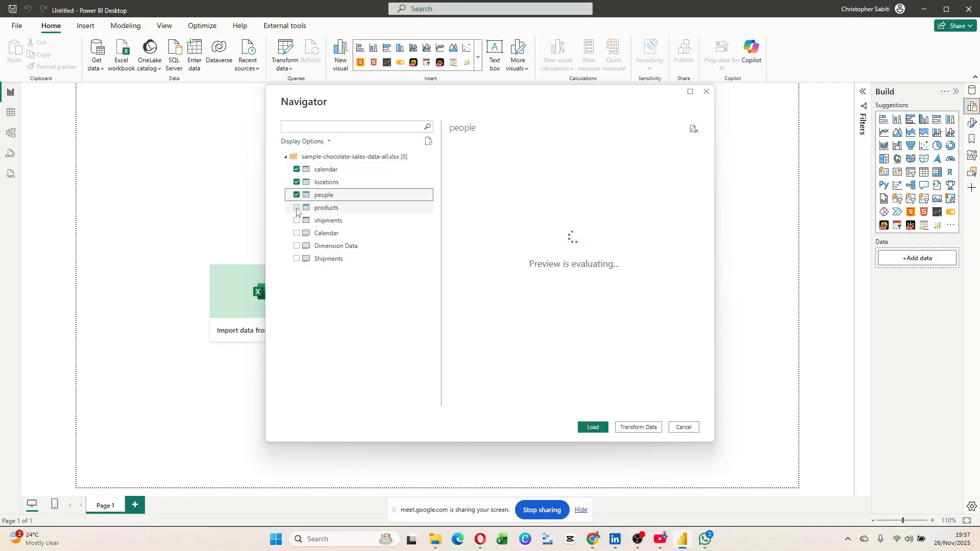
left_click(297, 220)
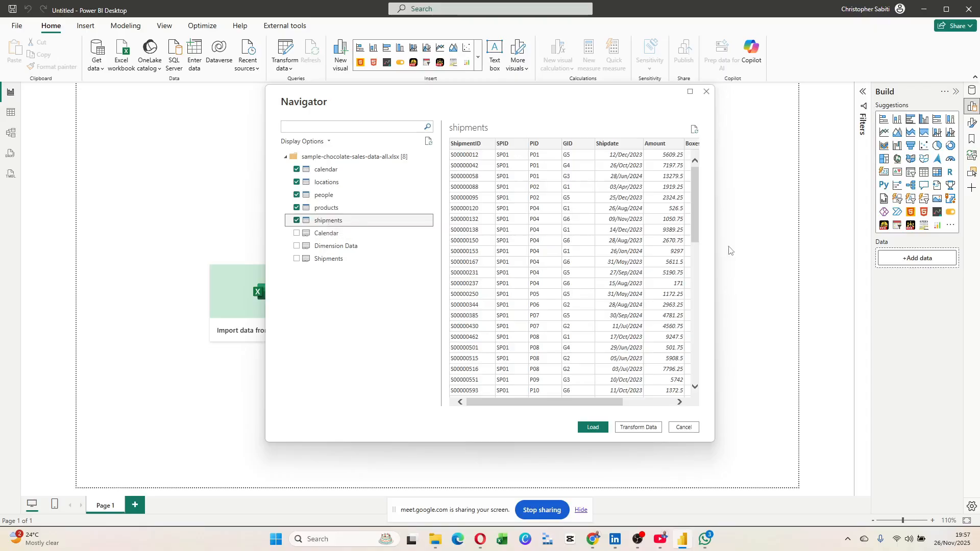
Widen the Navigator preview and preview the products, people, locations and calendar tables.
left_click_drag(714, 220, 840, 240)
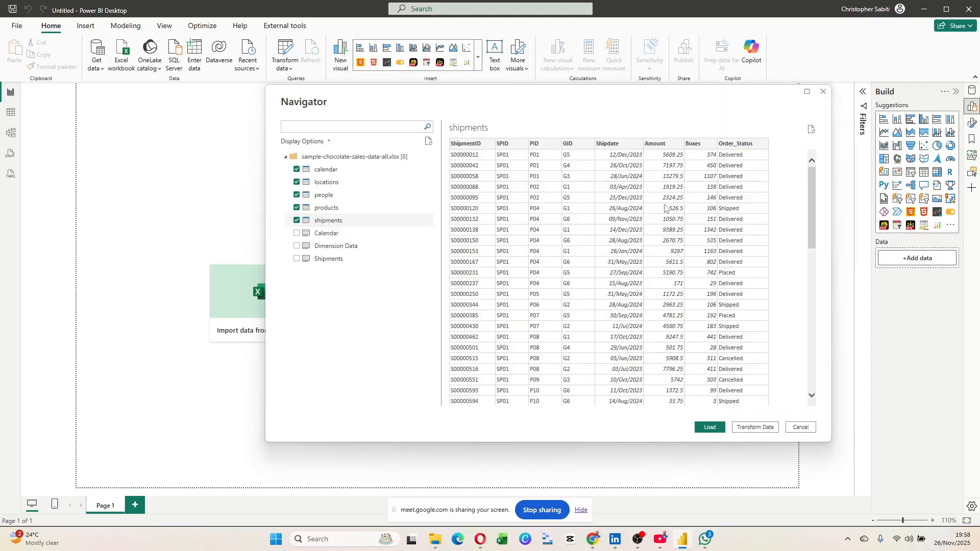
scroll(585, 290, "down", 8)
scroll(585, 290, "up", 10)
left_click(316, 208)
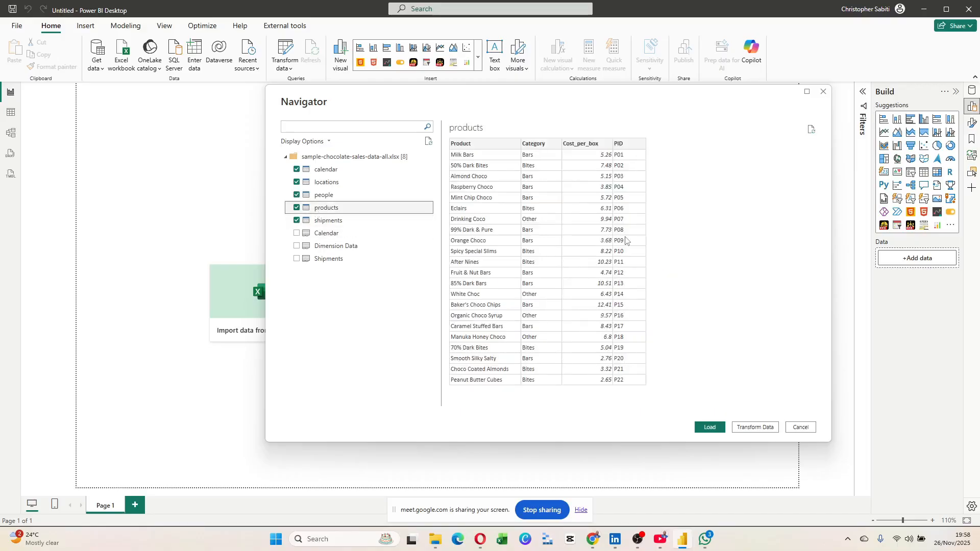
left_click(331, 196)
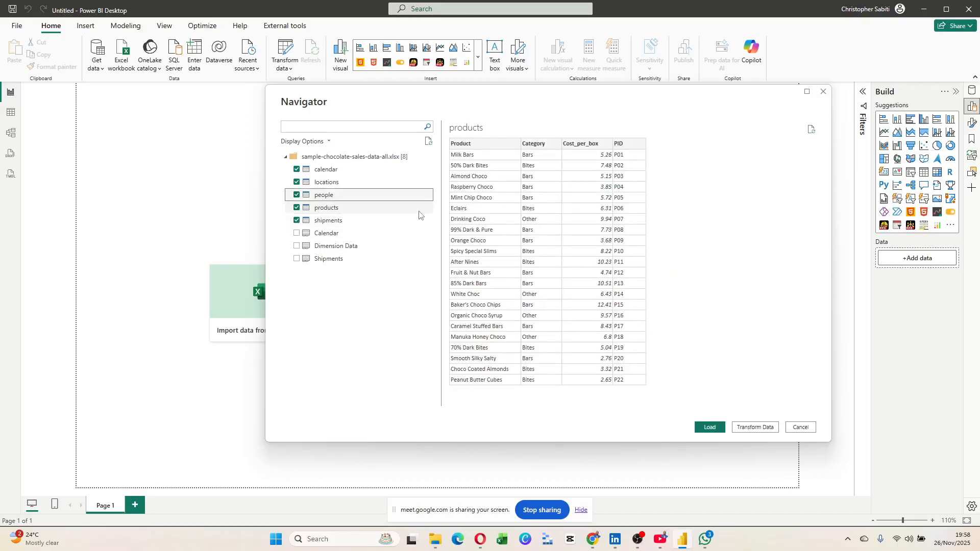
scroll(636, 258, "down", 1)
scroll(635, 258, "up", 1)
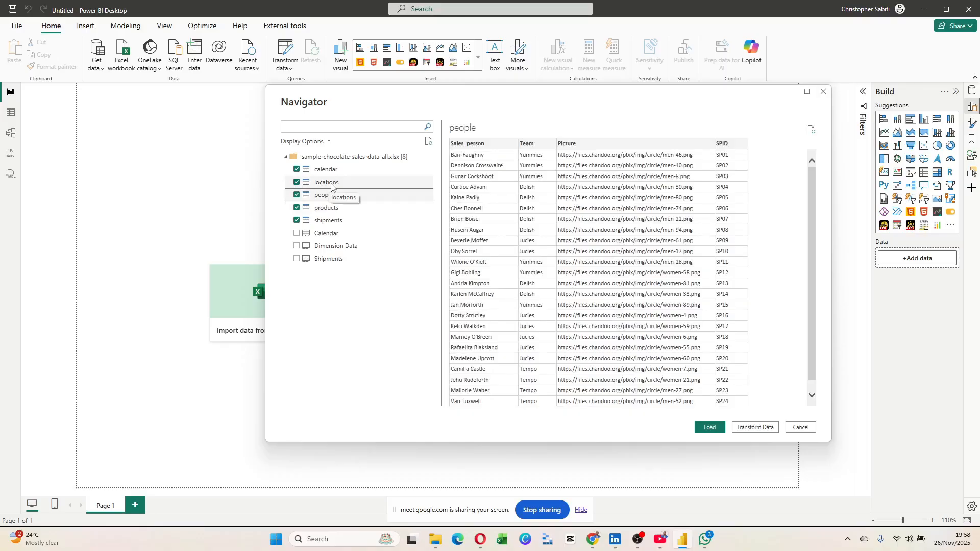
left_click(330, 184)
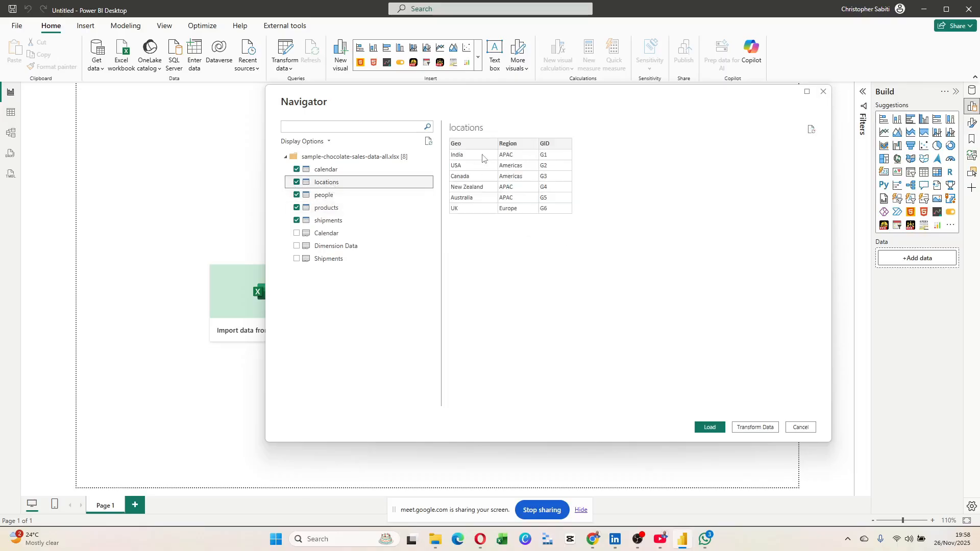
left_click(332, 170)
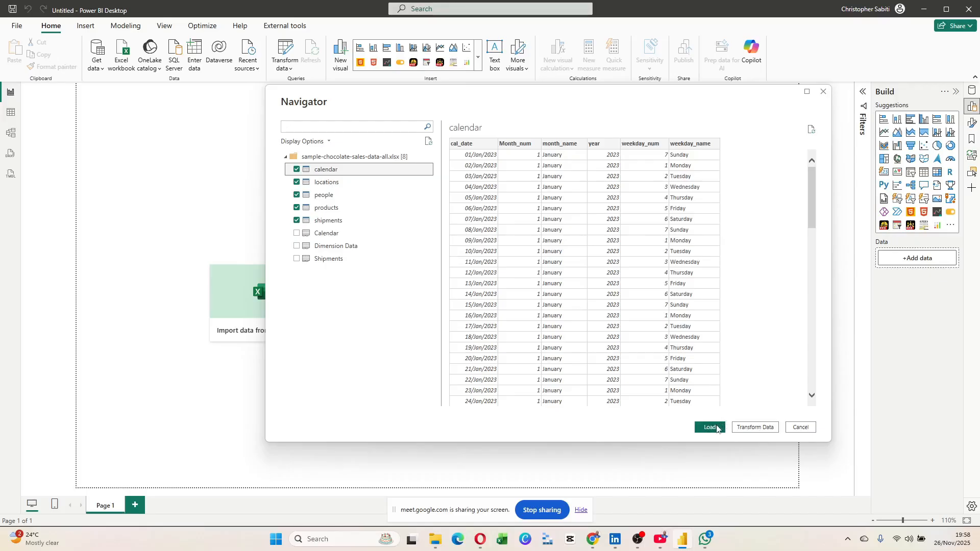
Load the five tables into Power Query Editor via Transform Data and show the calendar query.
left_click(771, 428)
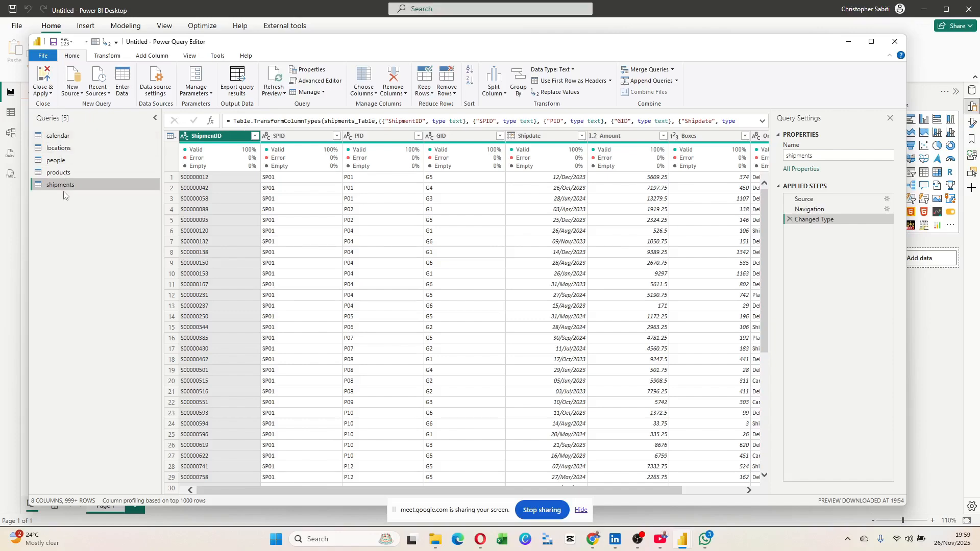
left_click(70, 135)
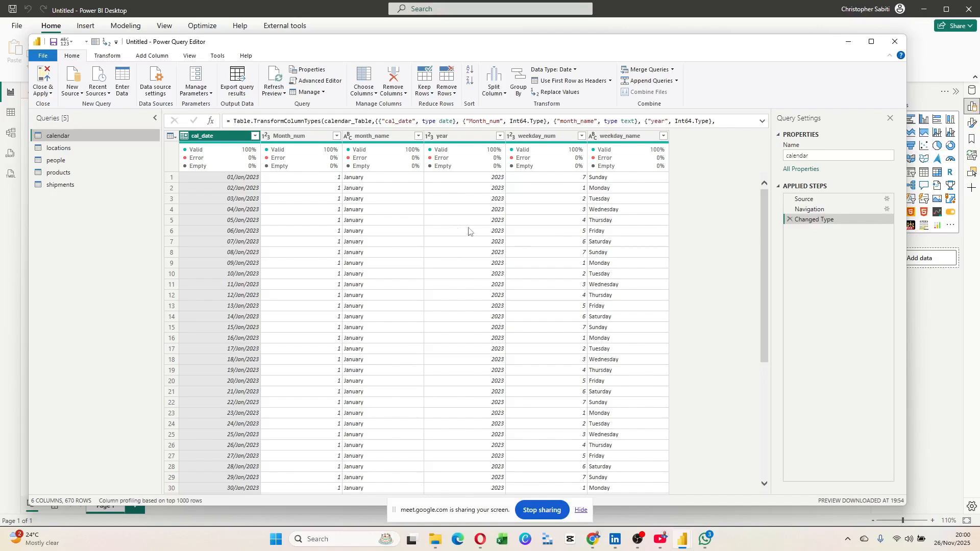
Preview the locations, people, products and shipments queries, ending on the people query.
left_click(112, 149)
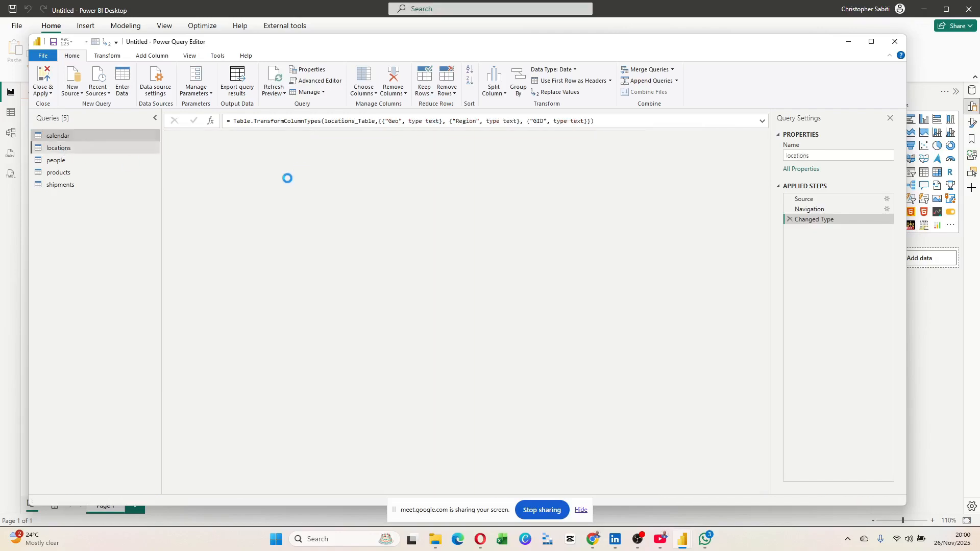
left_click(64, 164)
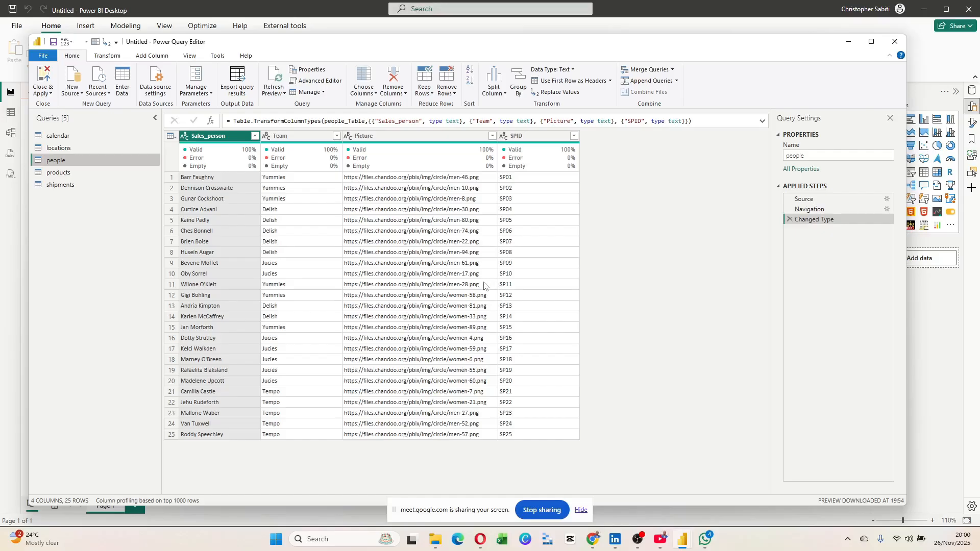
left_click(61, 174)
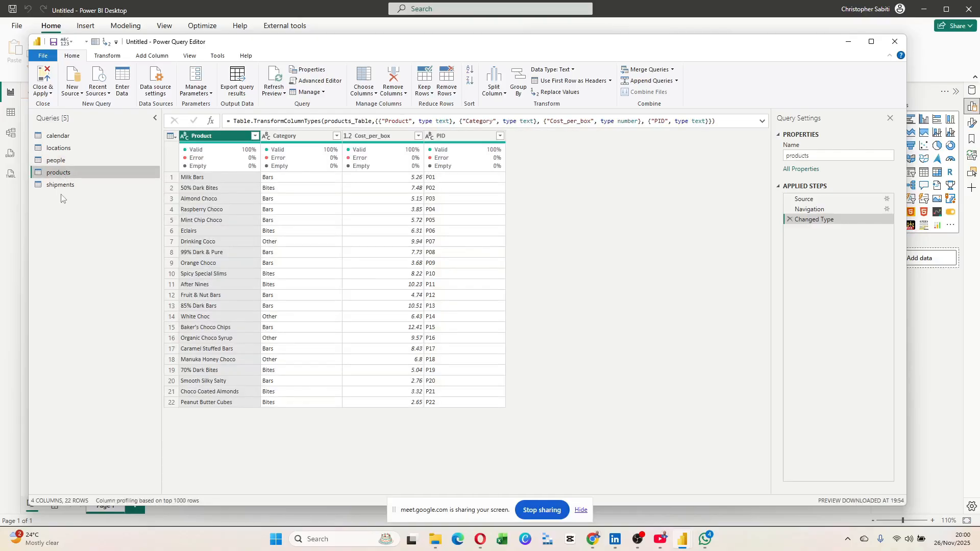
left_click(63, 186)
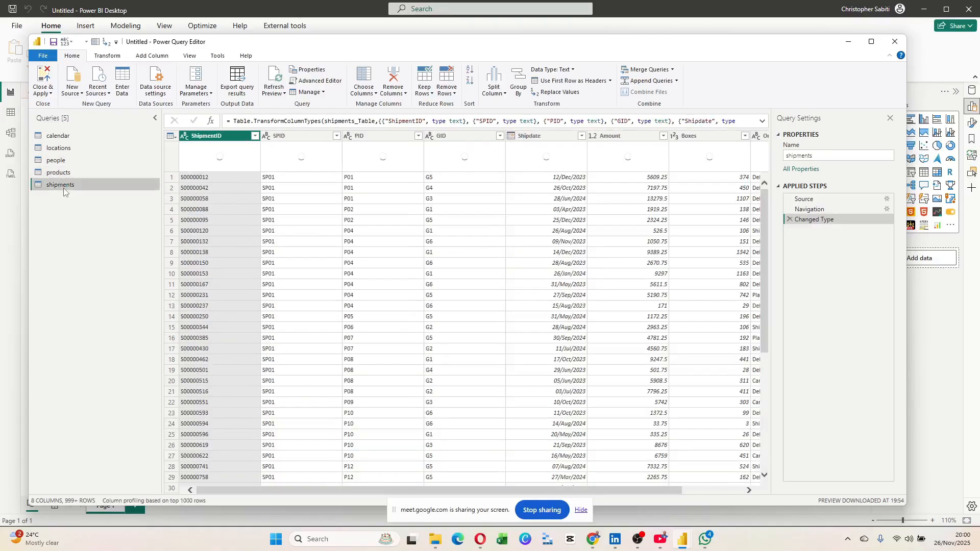
left_click(60, 175)
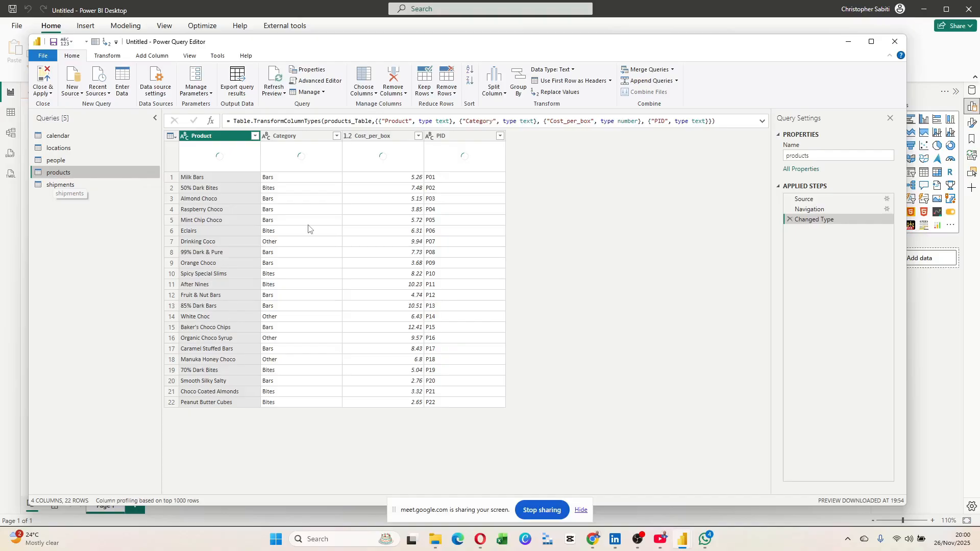
key("Up")
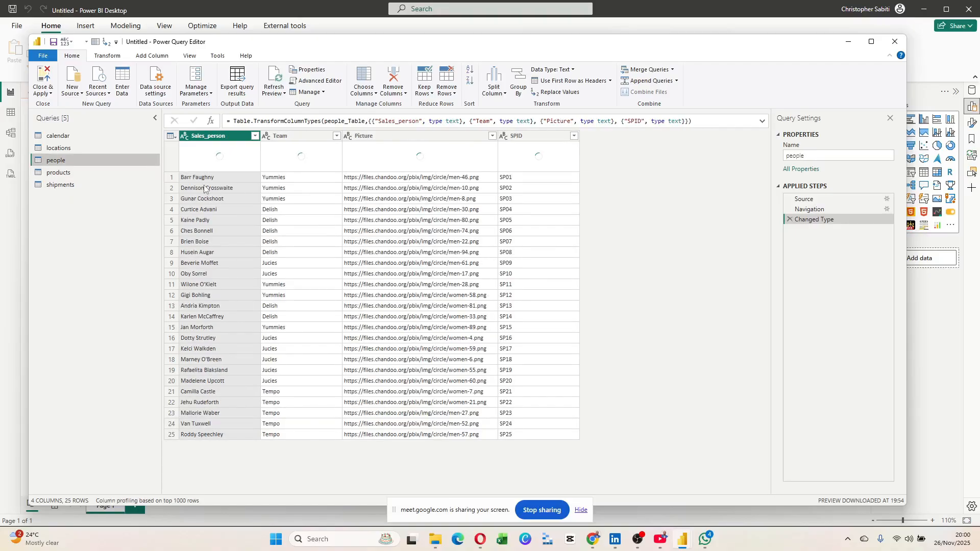
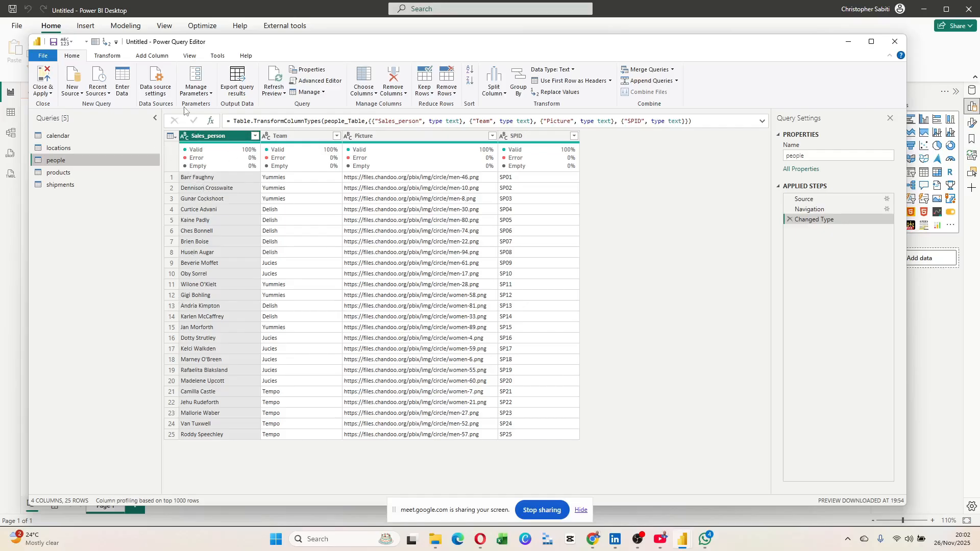
Switch to the Add Column ribbon for the people query.
left_click(160, 58)
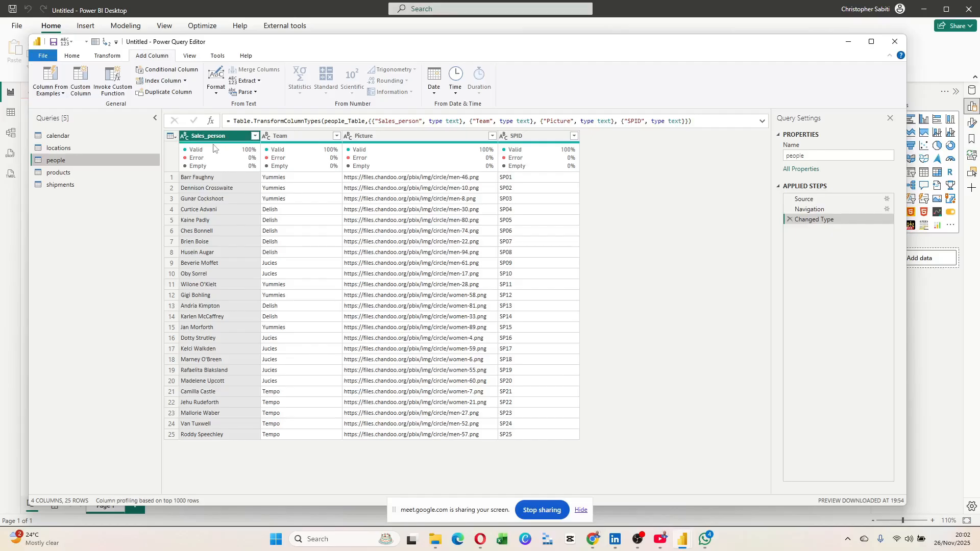
Start a Column From Examples built from the selected Sales_person column.
left_click(61, 94)
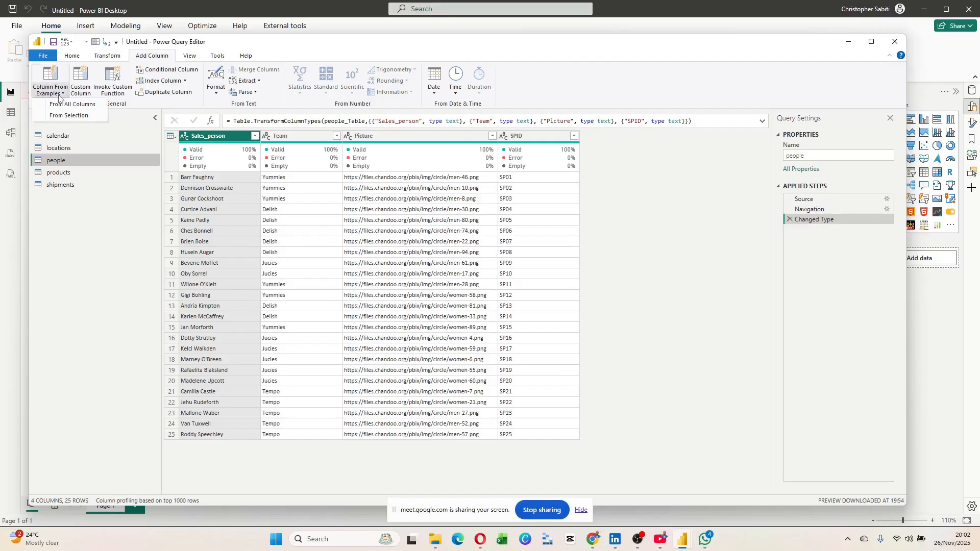
left_click(80, 120)
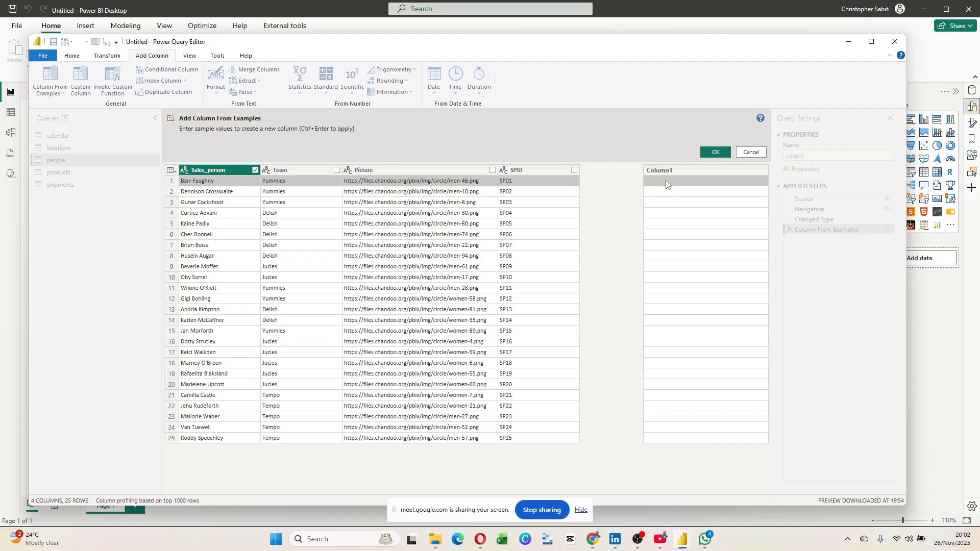
Enter sample initials BF and DC in the first two rows of Column1.
type("B")
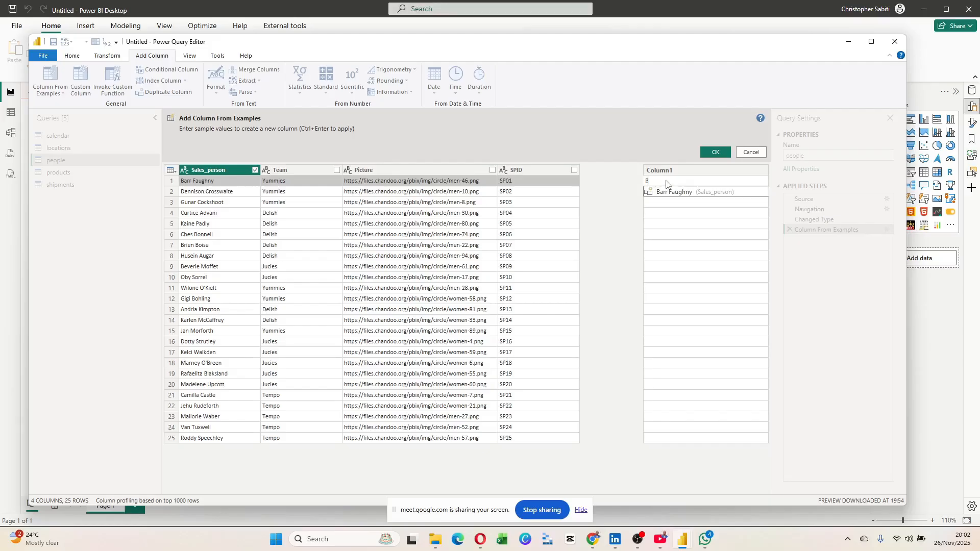
type("F")
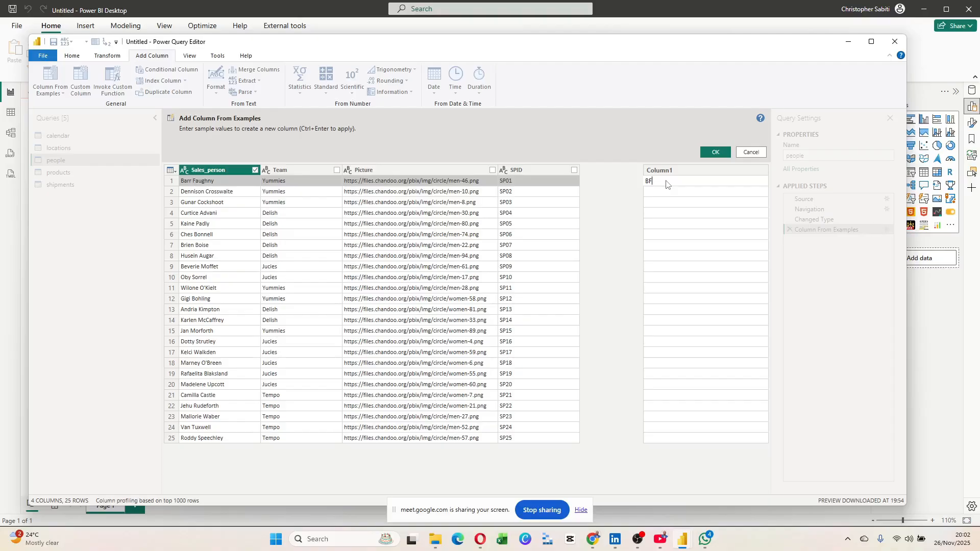
key("Return")
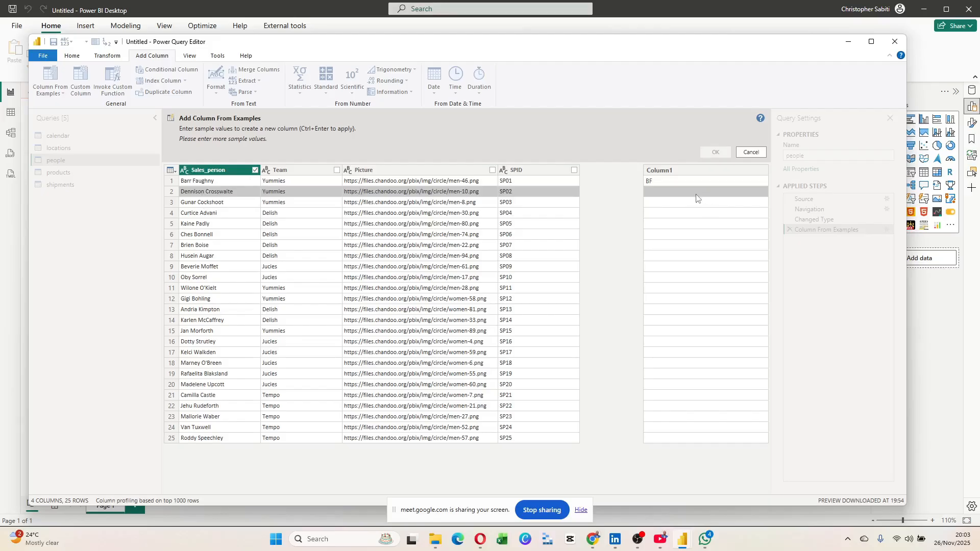
type("DC")
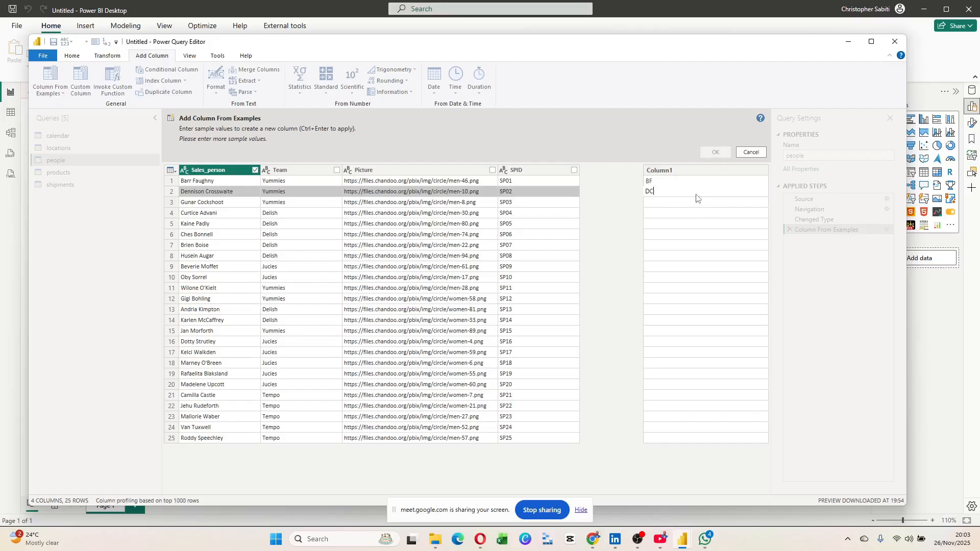
key("Return")
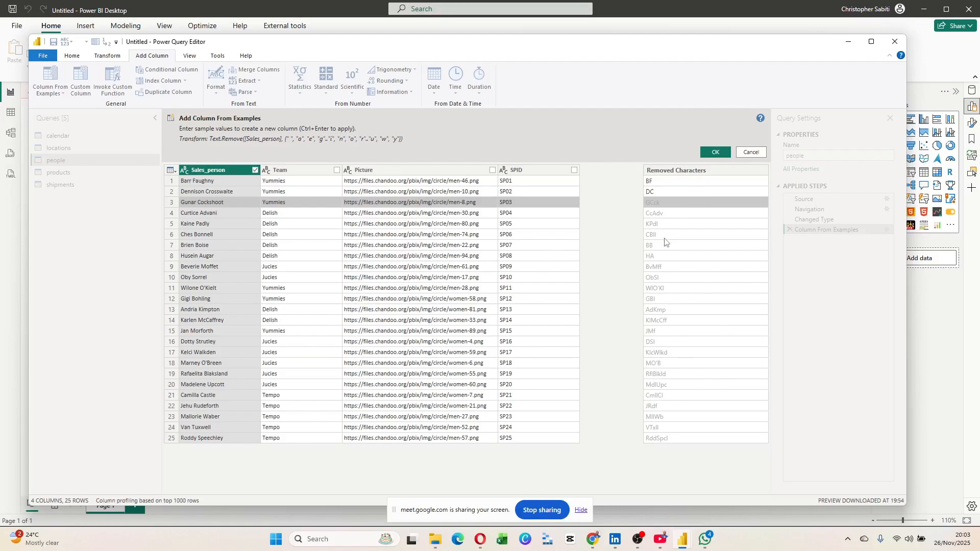
Add sample initials GC, CA and KP for the third to fifth salespeople.
type("GC")
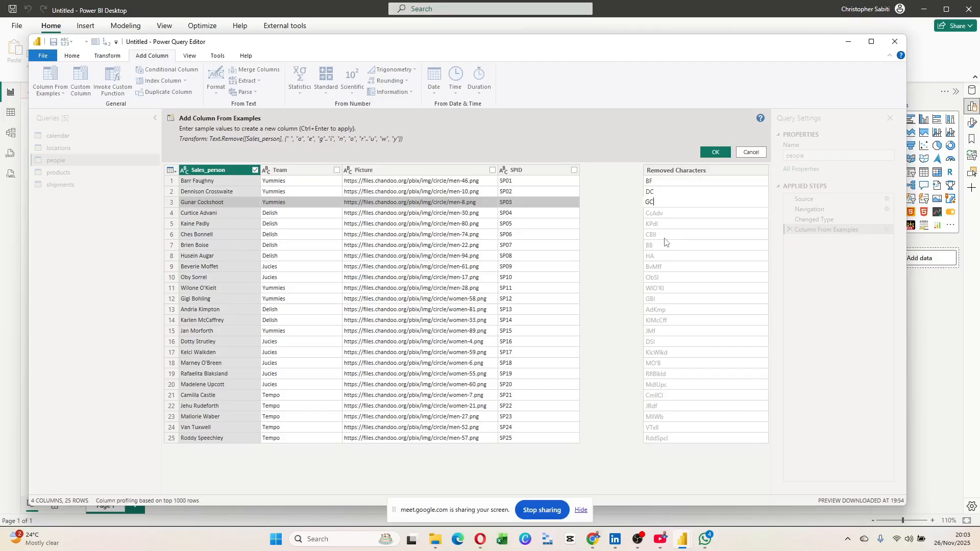
key("Return")
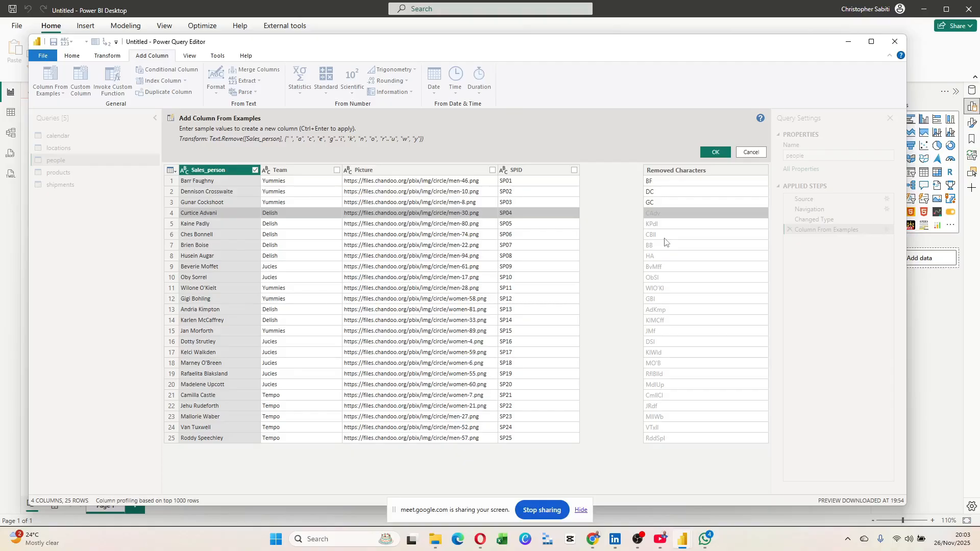
type("CA")
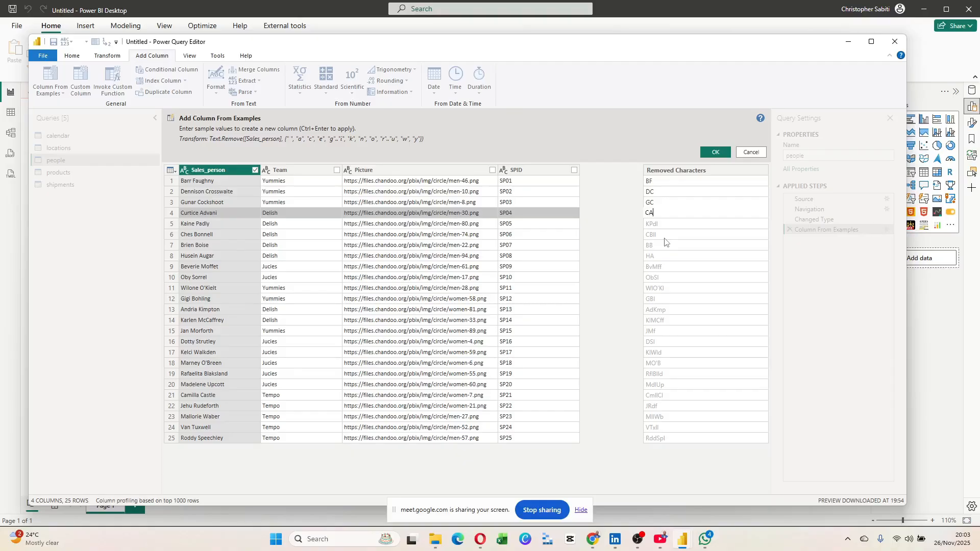
key("Return")
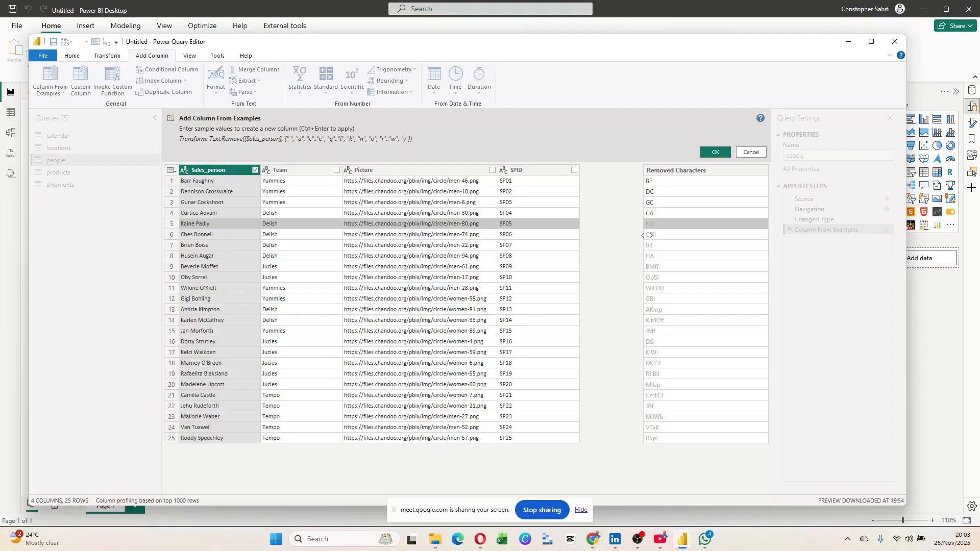
type("KP")
key("Return")
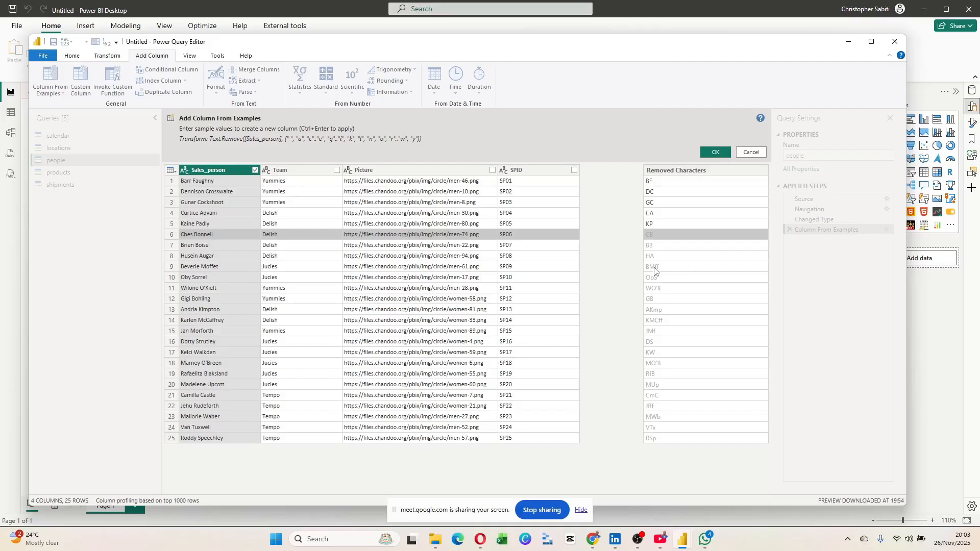
Add sample initials BM, OS and WO for rows 9 to 11.
key("Down")
key("Down")
key("Down")
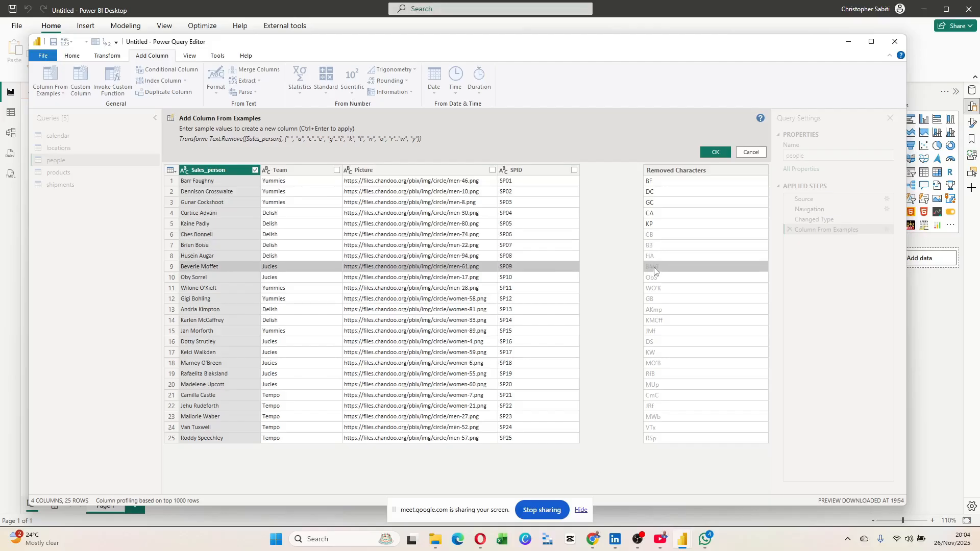
type("B")
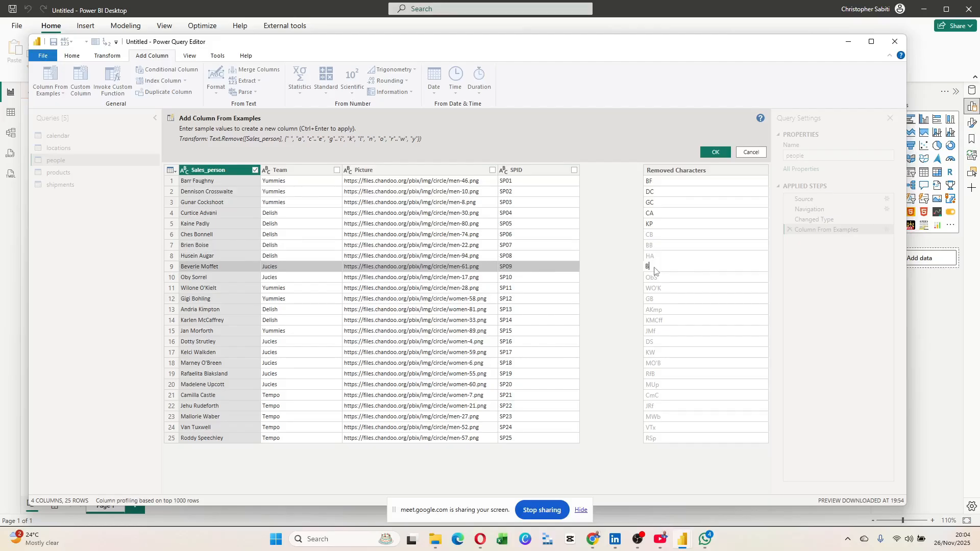
type("M")
key("Return")
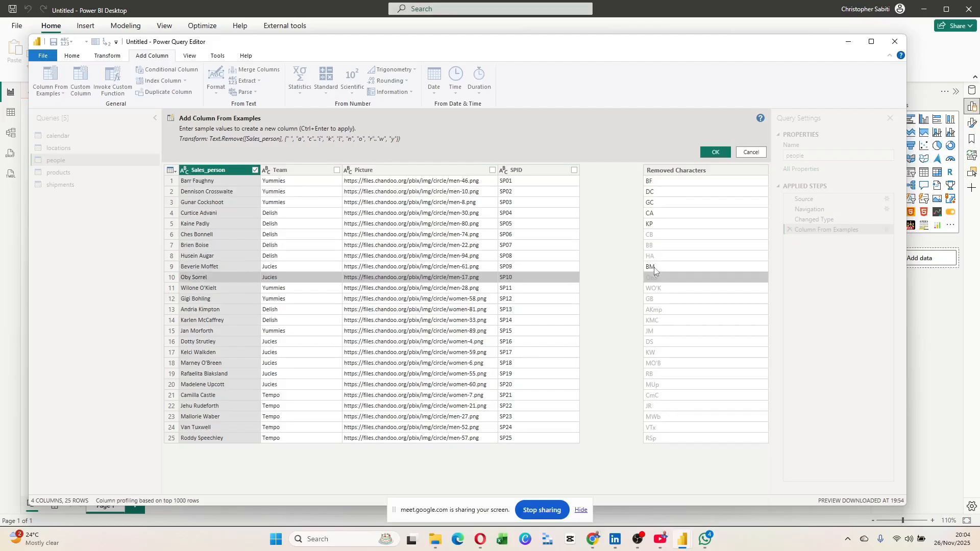
key("Down")
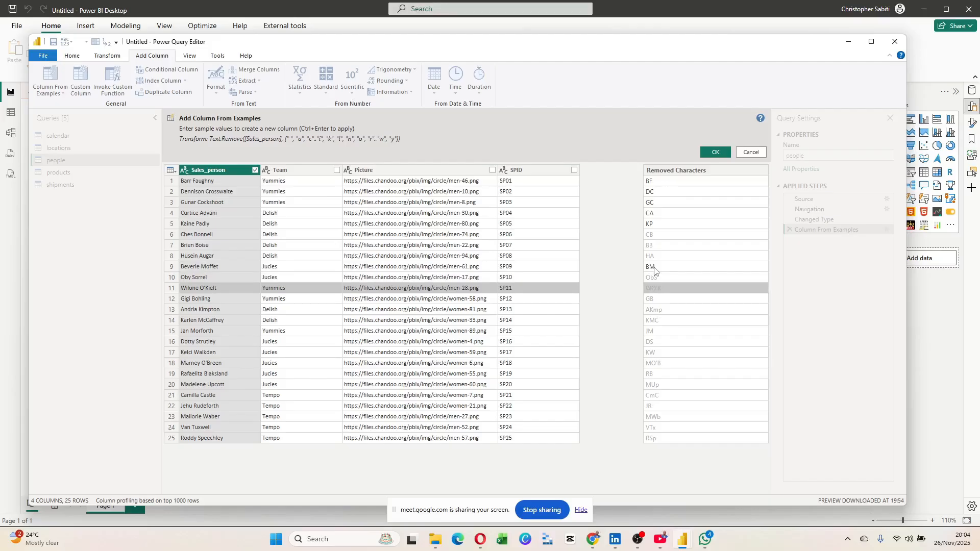
key("Up")
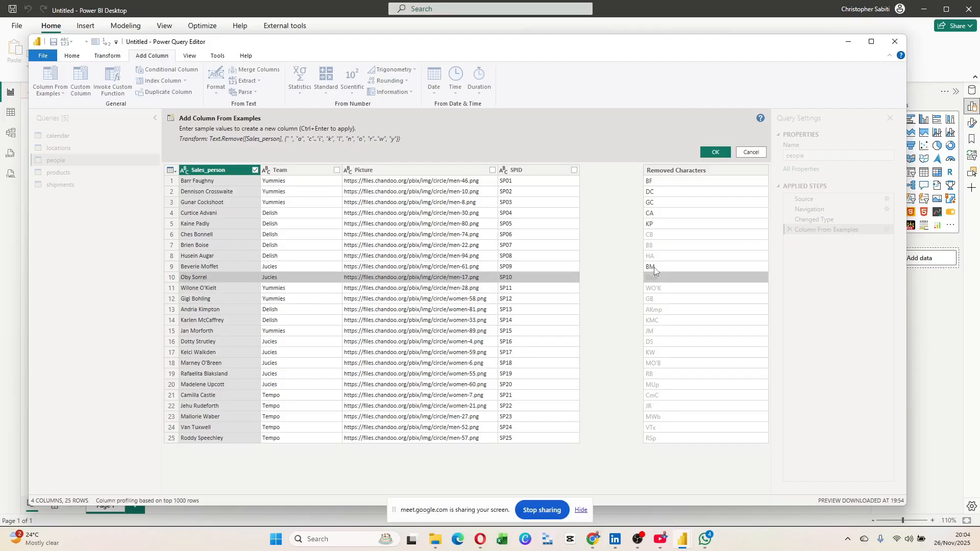
type("OS")
key("Return")
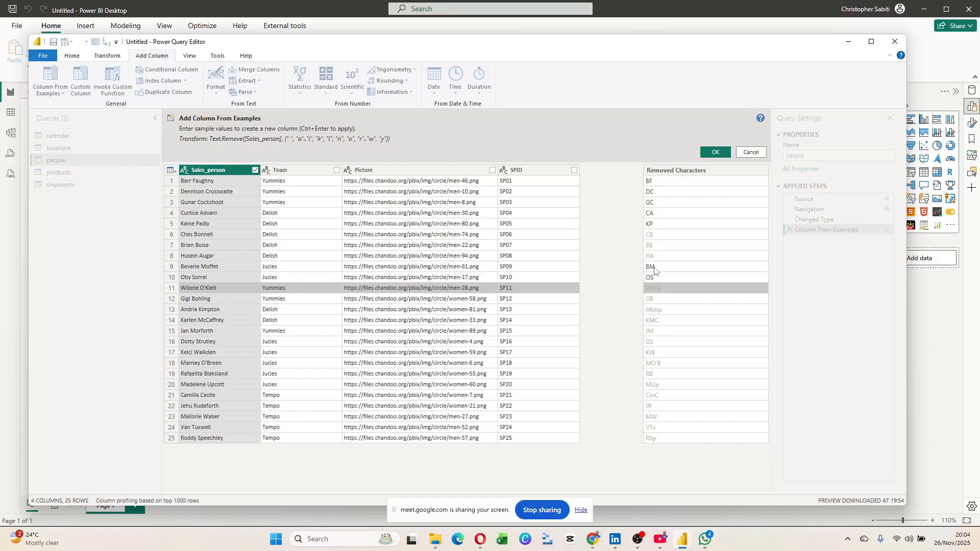
type("W")
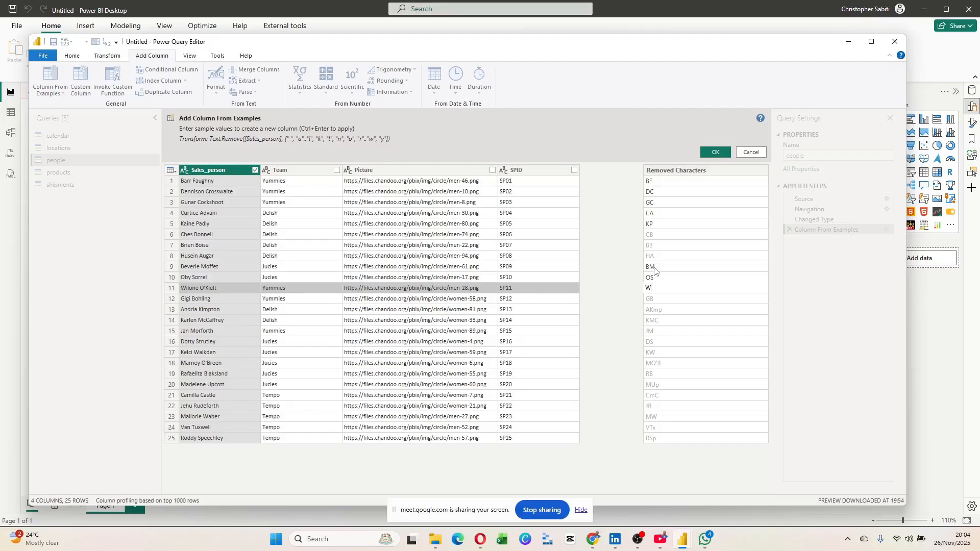
type("O")
key("Return")
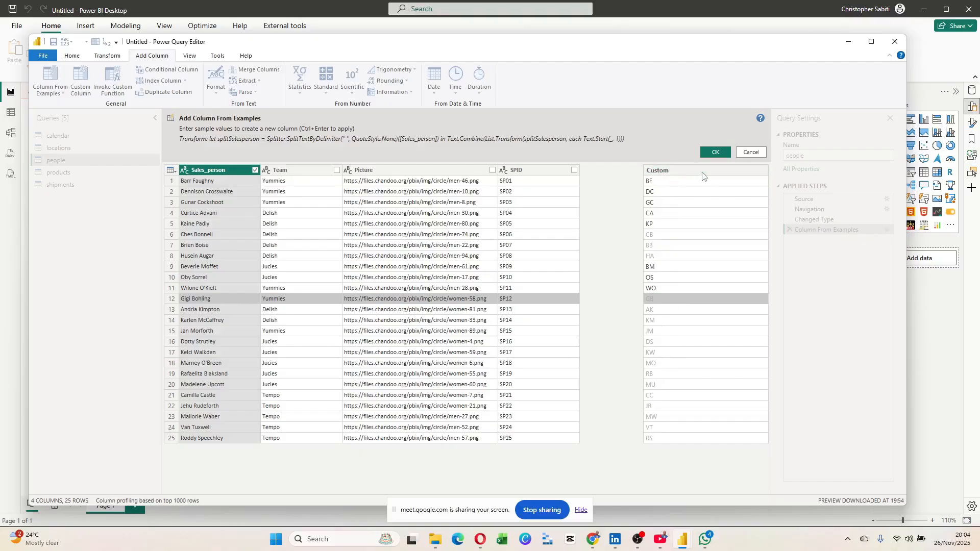
Accept the example-based column and rename it from Custom to Initials.
left_click(712, 152)
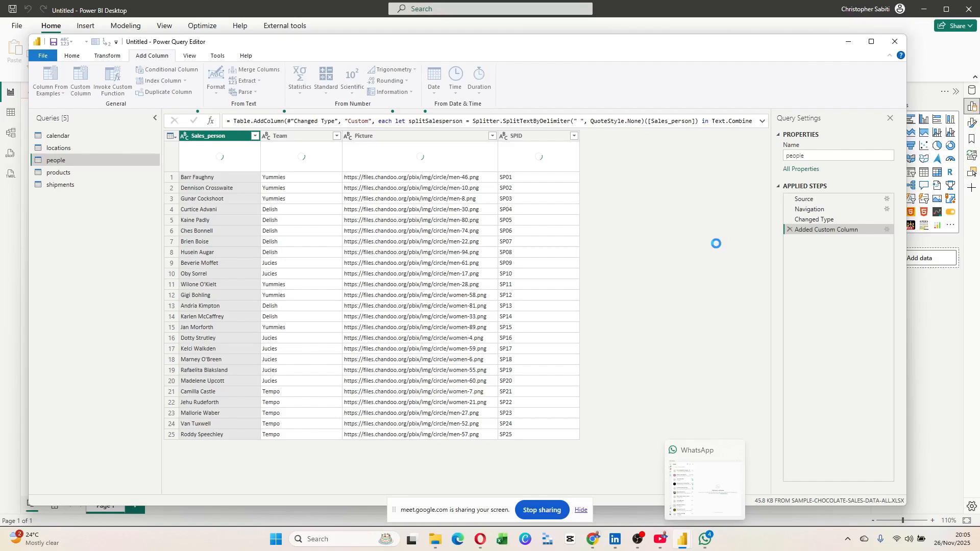
double_click(604, 137)
type("Initia")
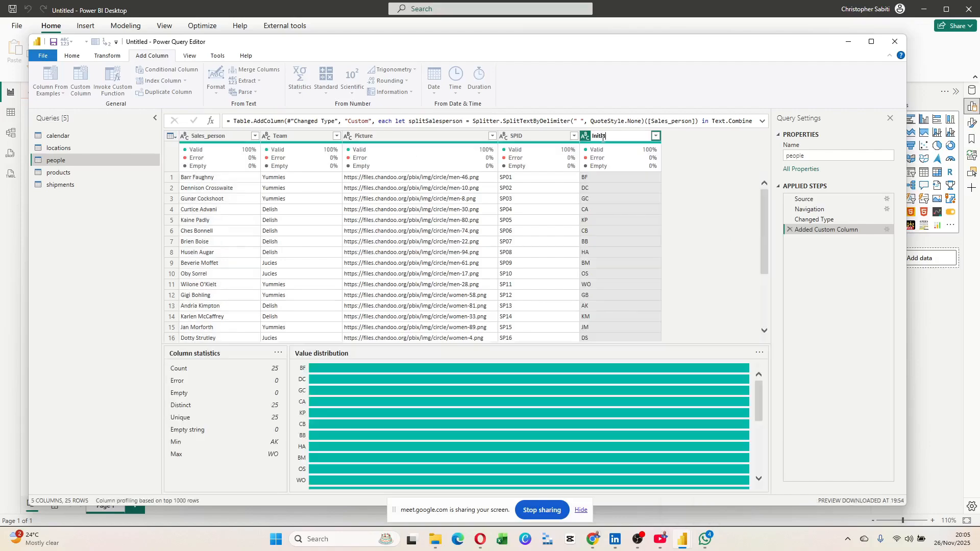
type("ls")
key("Return")
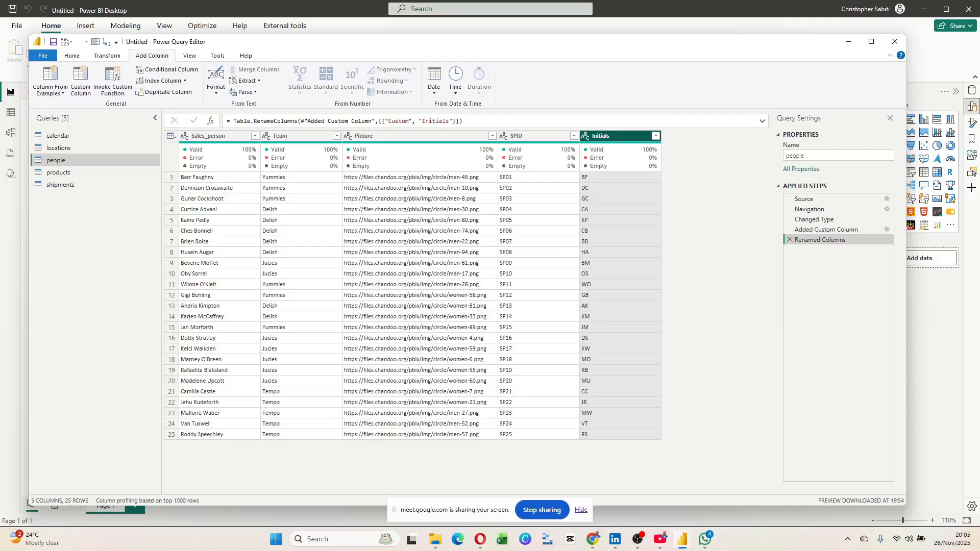
Glance at the products and shipments queries, then close Power Query Editor without applying.
left_click(72, 172)
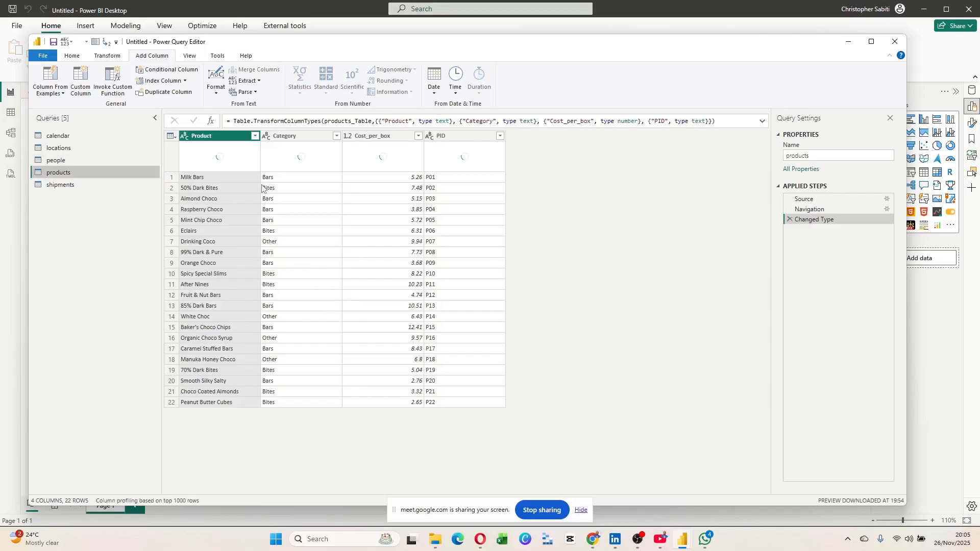
key("Down")
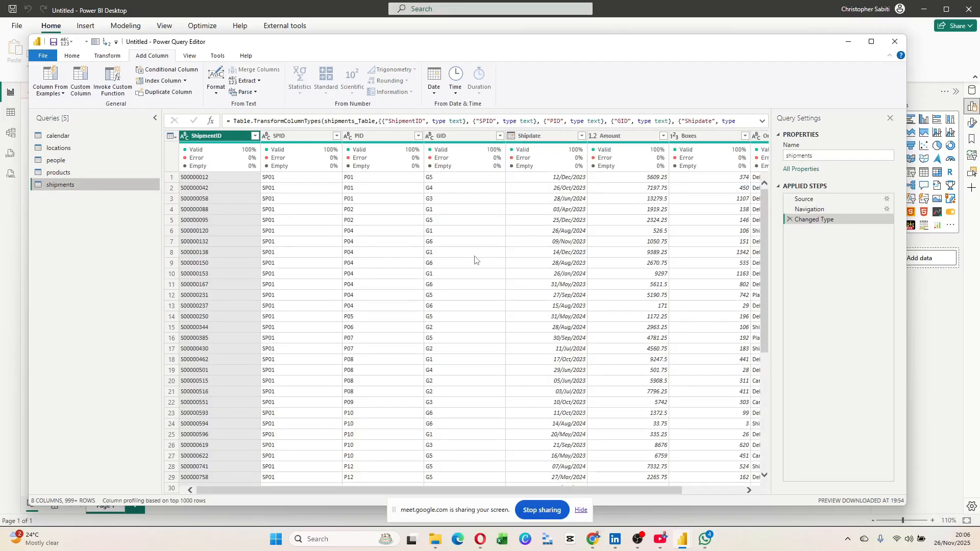
left_click(72, 55)
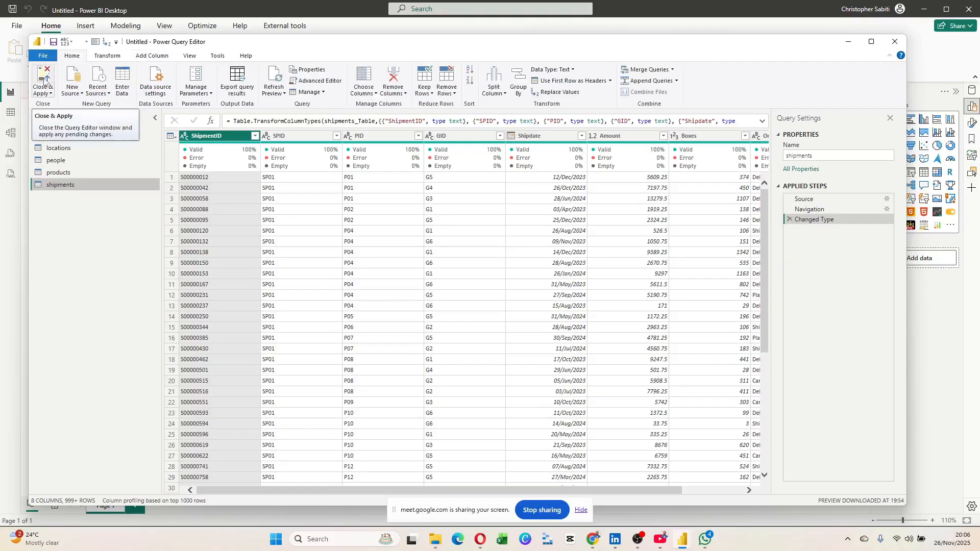
left_click(44, 92)
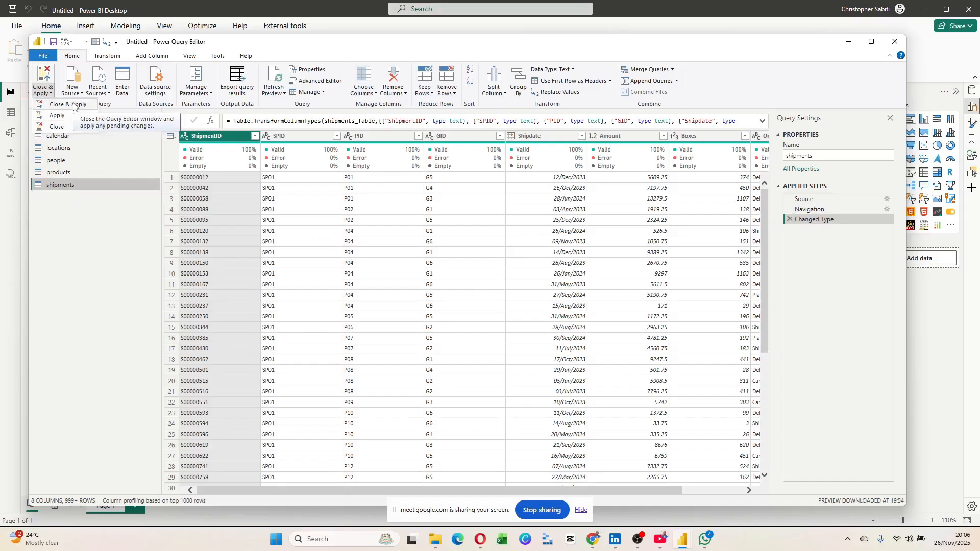
left_click(71, 126)
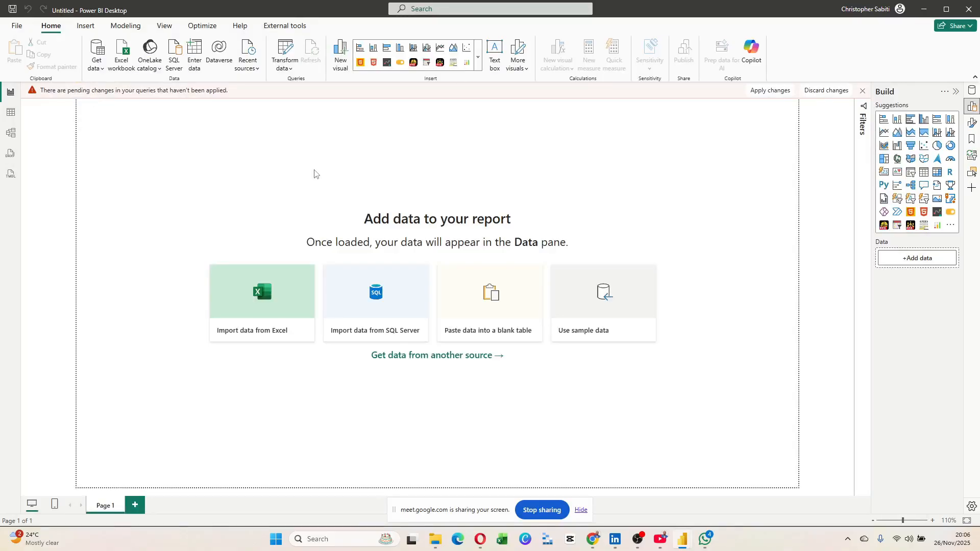
Apply the pending query changes to the model from the banner.
left_click(775, 98)
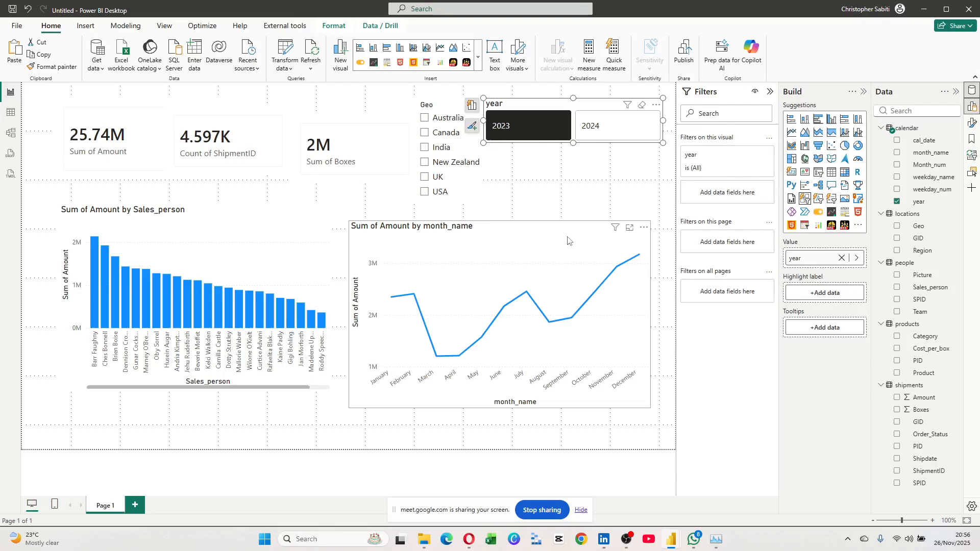
Widen the Sum of Amount by Sales_person chart and select the monthly amount chart.
left_click_drag(333, 298, 374, 314)
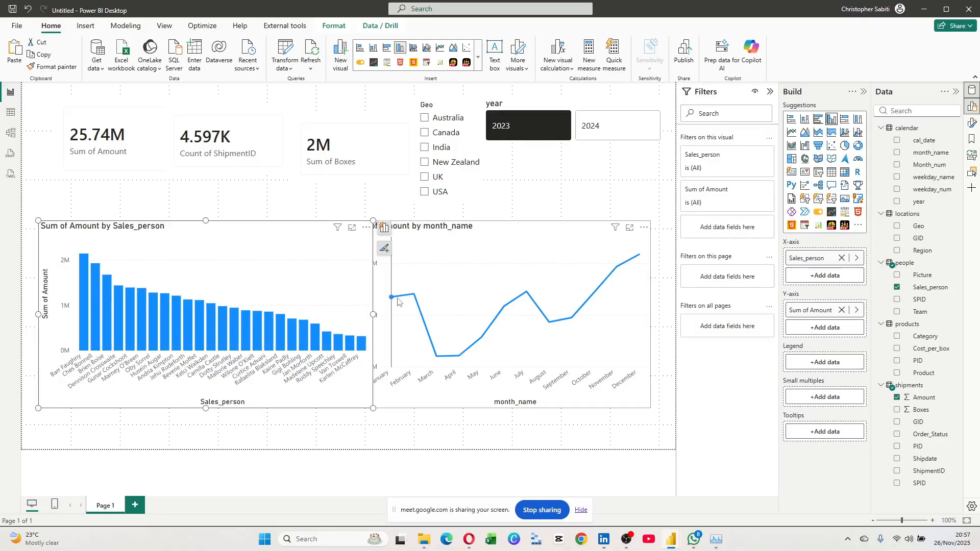
left_click(398, 301)
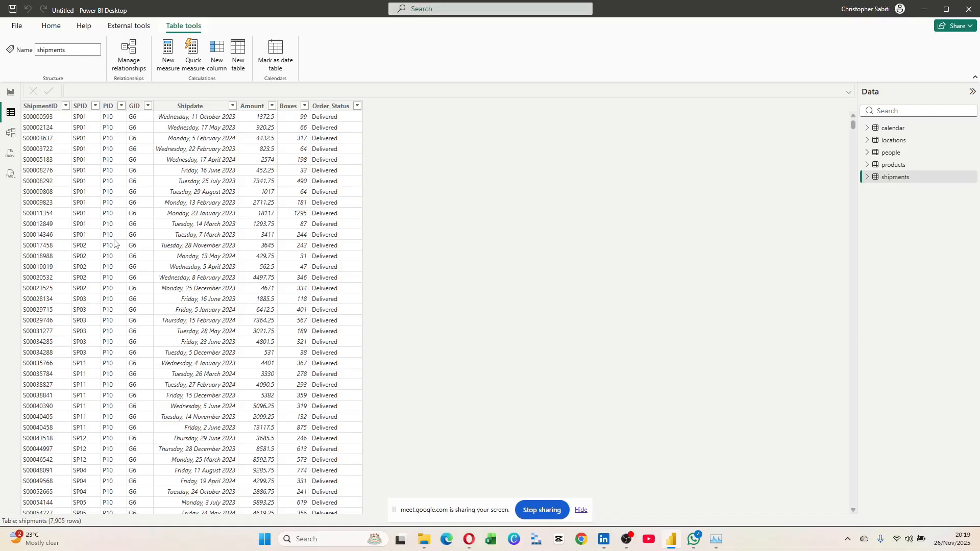
Preview the products table's rows in Table view.
left_click(893, 165)
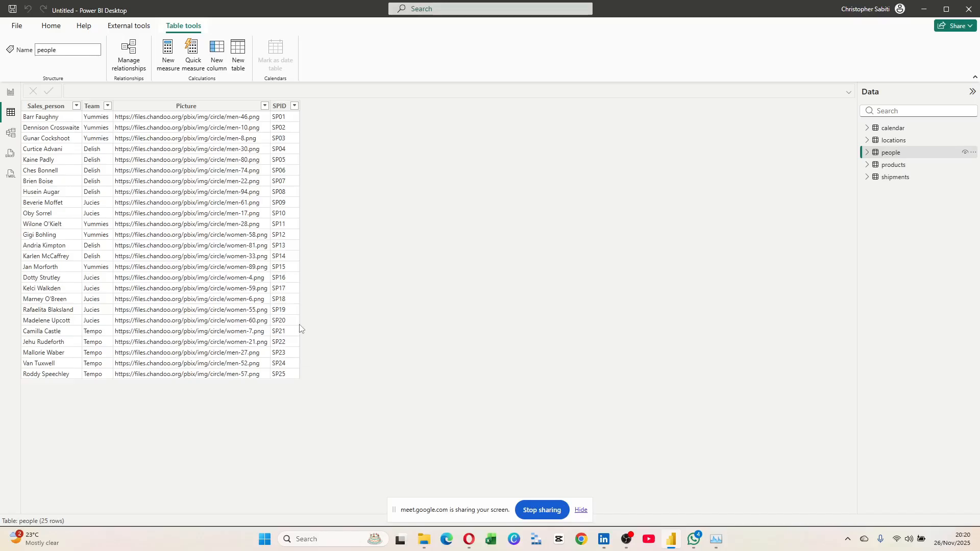
Switch to Model view to see the table relationship diagram.
left_click(11, 133)
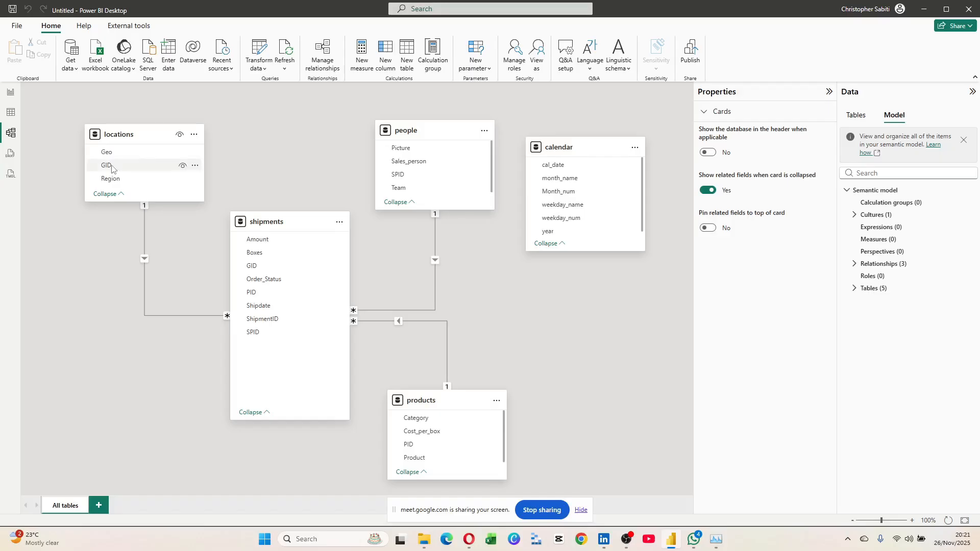
Inspect the shipments–locations GID link and the shipments–people SPID link: active, many-to-one, single direction.
left_click(146, 306)
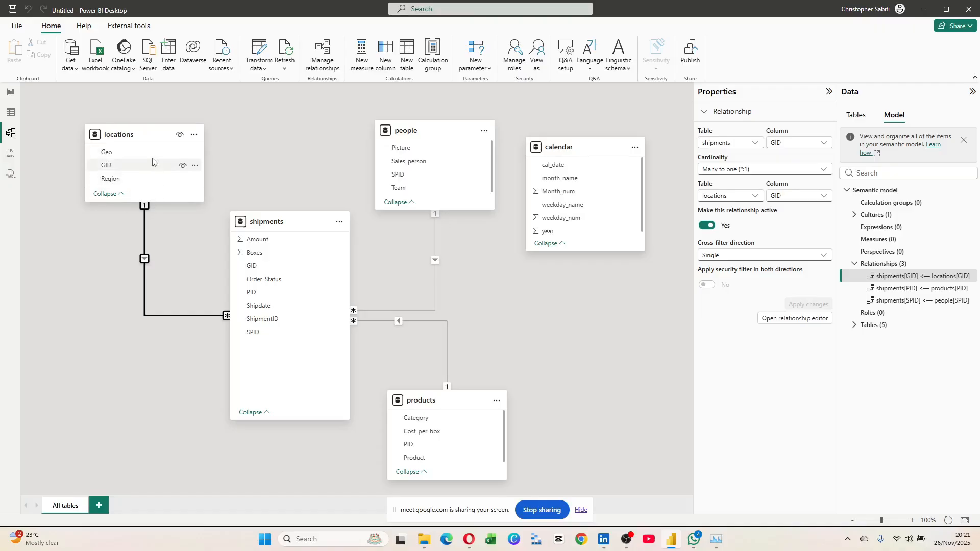
left_click(435, 283)
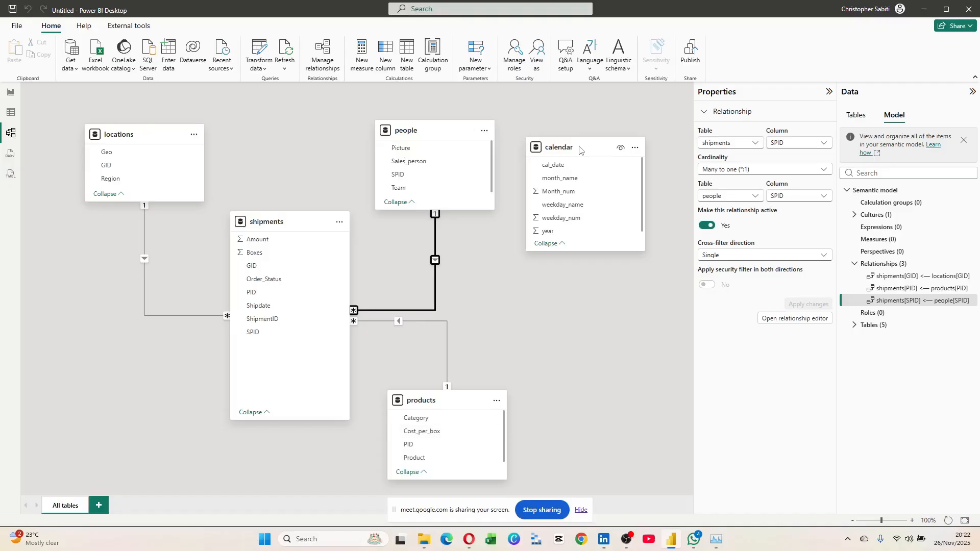
Place the calendar card at lower left next to shipments and lengthen it to reveal all columns.
left_click_drag(579, 150, 116, 361)
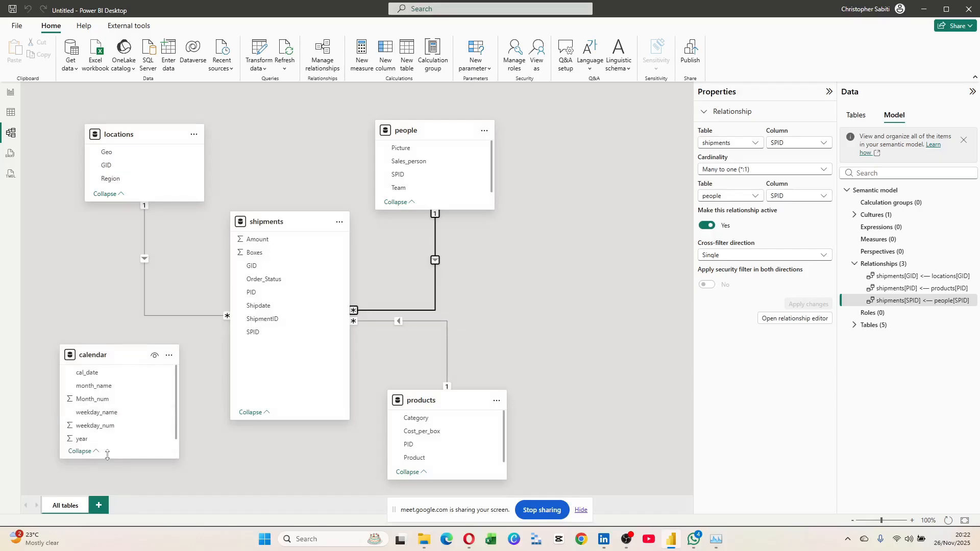
left_click_drag(109, 463, 122, 486)
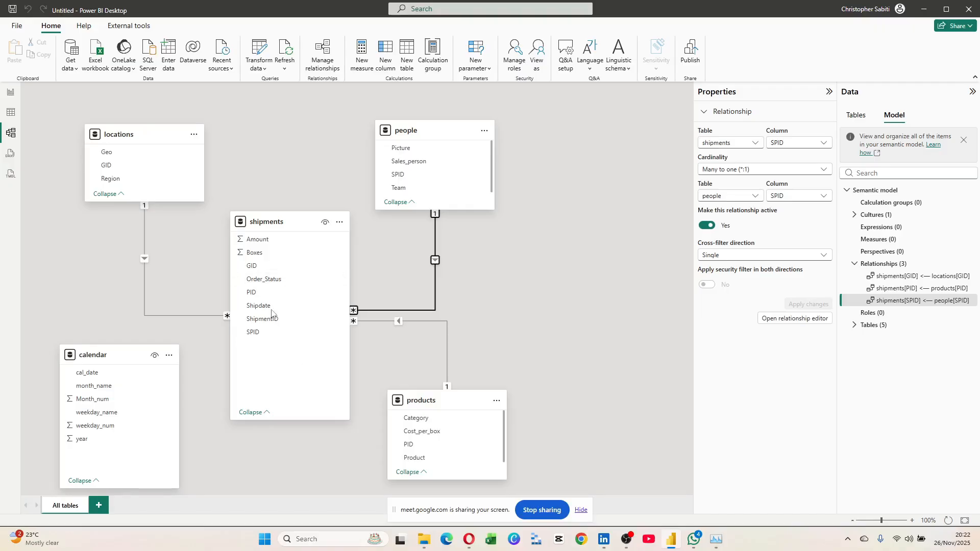
Confirm shipments Shipdate and calendar cal_date are both Date-typed columns in Properties.
left_click(262, 257)
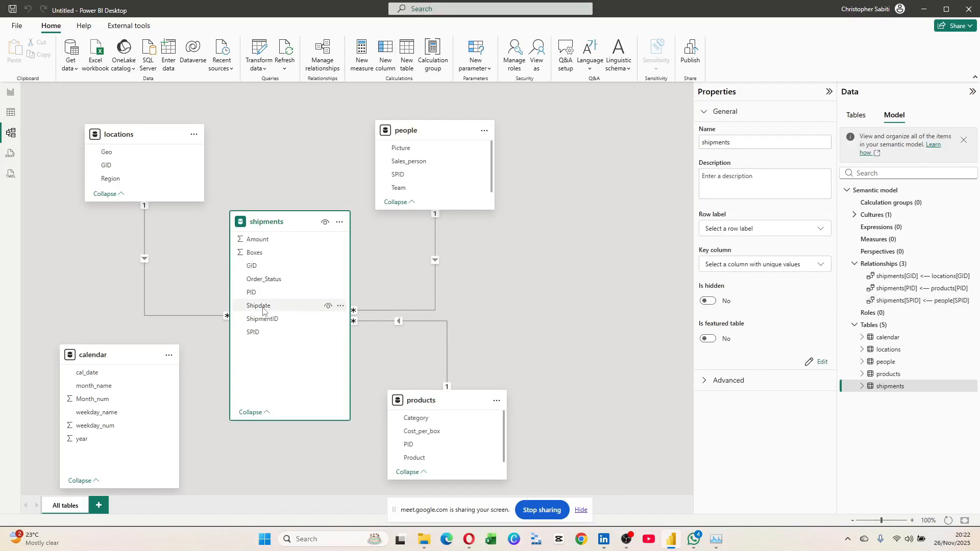
left_click(263, 306)
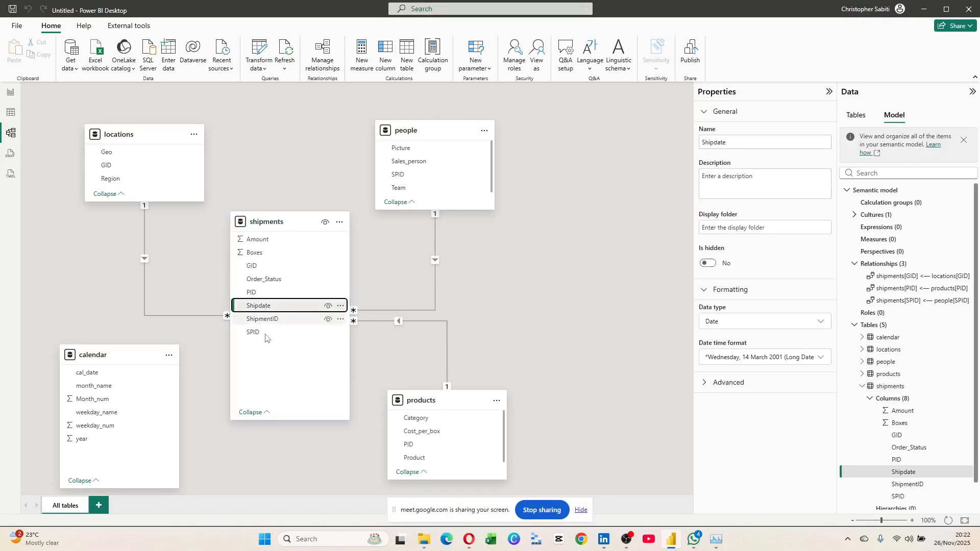
left_click(85, 378)
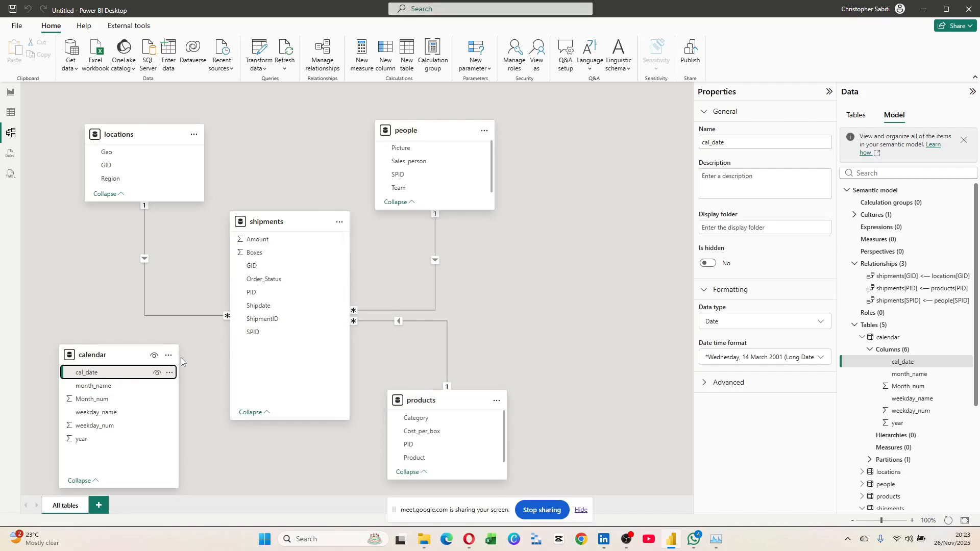
Drag calendar cal_date onto shipments Shipdate to draft an active one-to-many, single-direction relationship.
left_click_drag(91, 375, 267, 308)
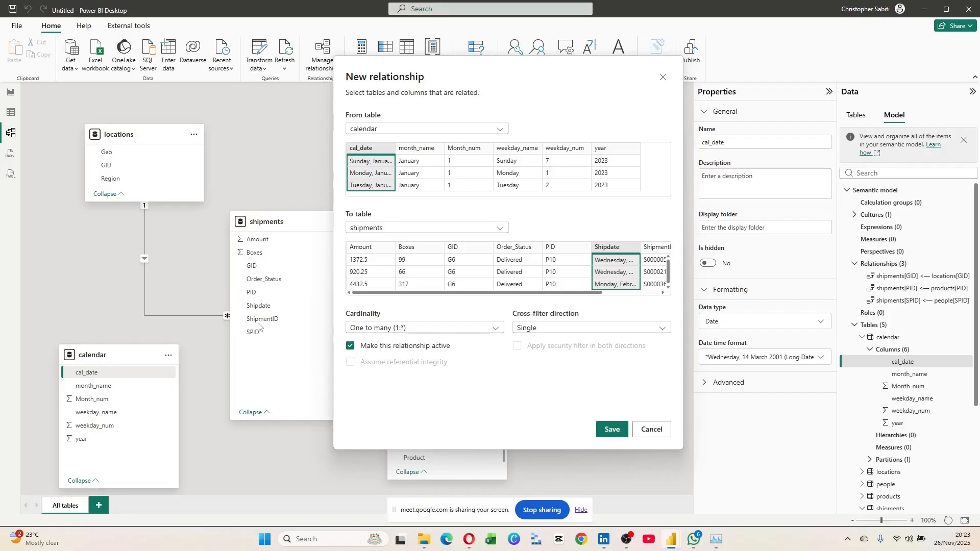
left_click(394, 330)
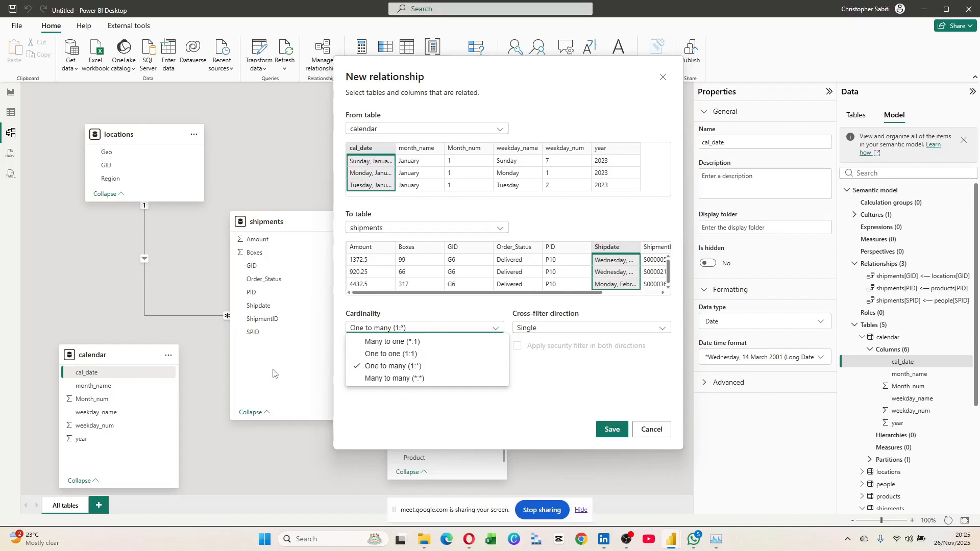
left_click(467, 405)
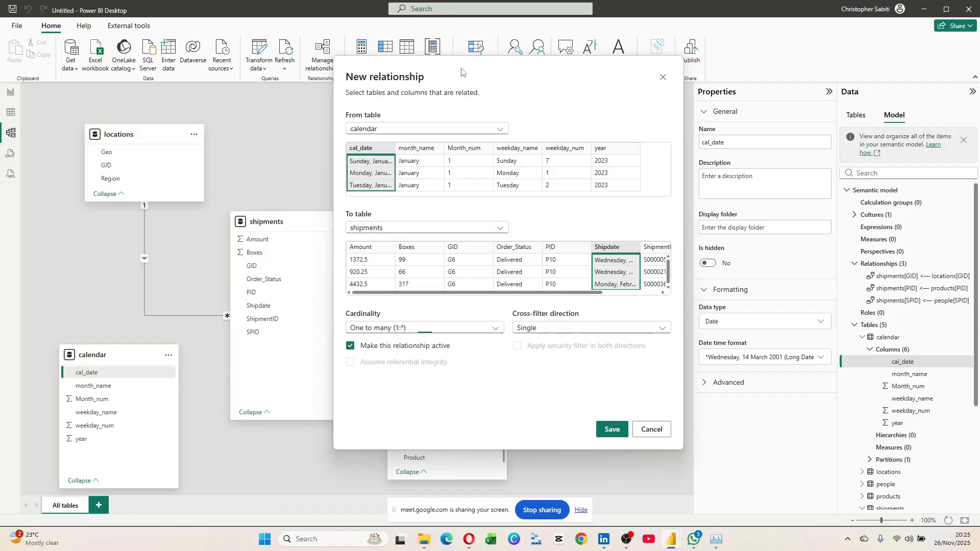
left_click_drag(462, 69, 710, 82)
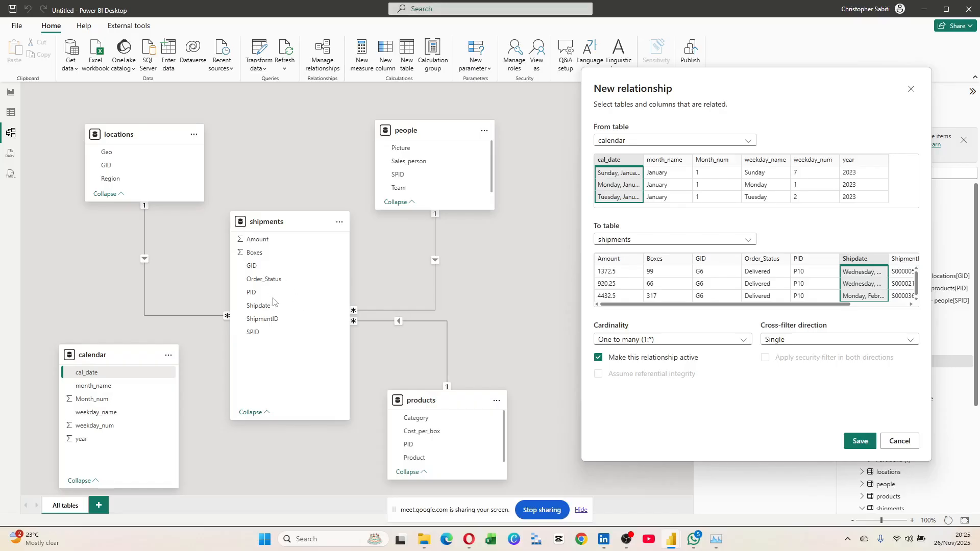
left_click(793, 340)
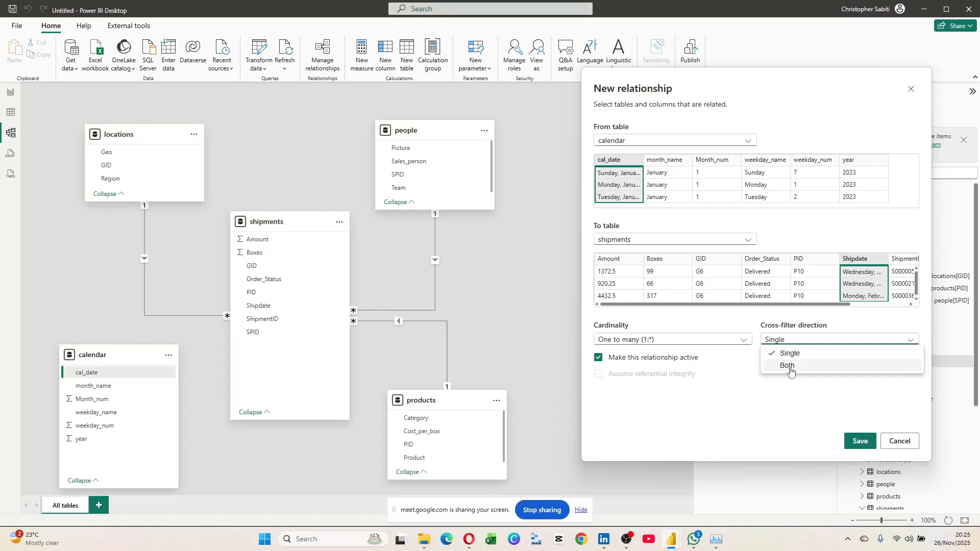
left_click(798, 405)
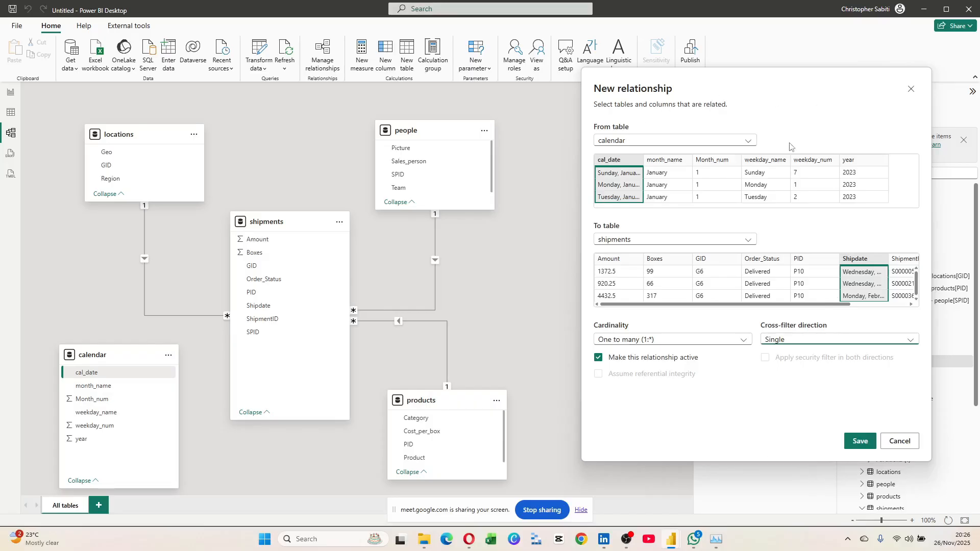
Save the relationship linking shipments Shipdate many-to-one to calendar cal_date.
left_click(860, 442)
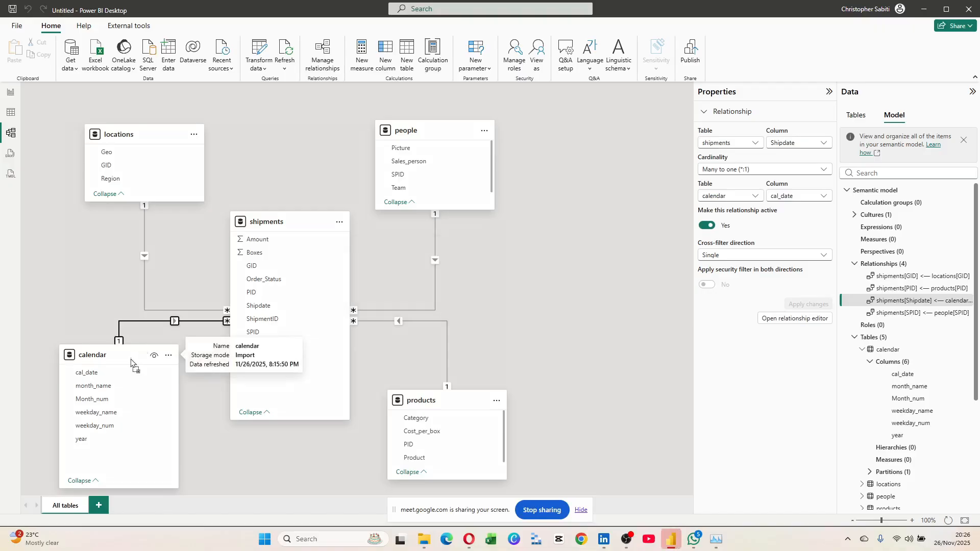
Spread out the shipments, locations, people and products cards, then select the shipments–people SPID relationship.
left_click_drag(131, 363, 132, 375)
left_click_drag(276, 220, 284, 196)
left_click_drag(133, 134, 168, 105)
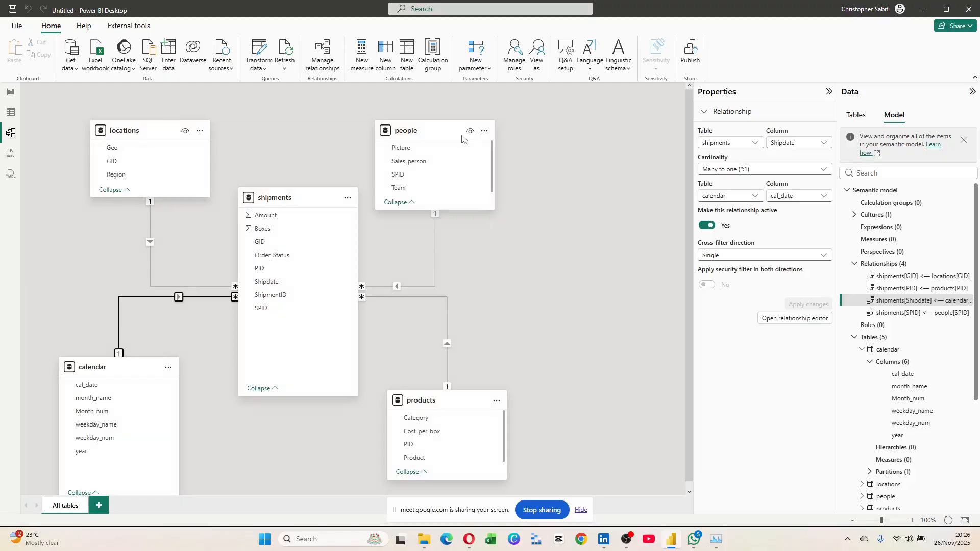
left_click_drag(462, 138, 497, 137)
left_click_drag(461, 405, 482, 414)
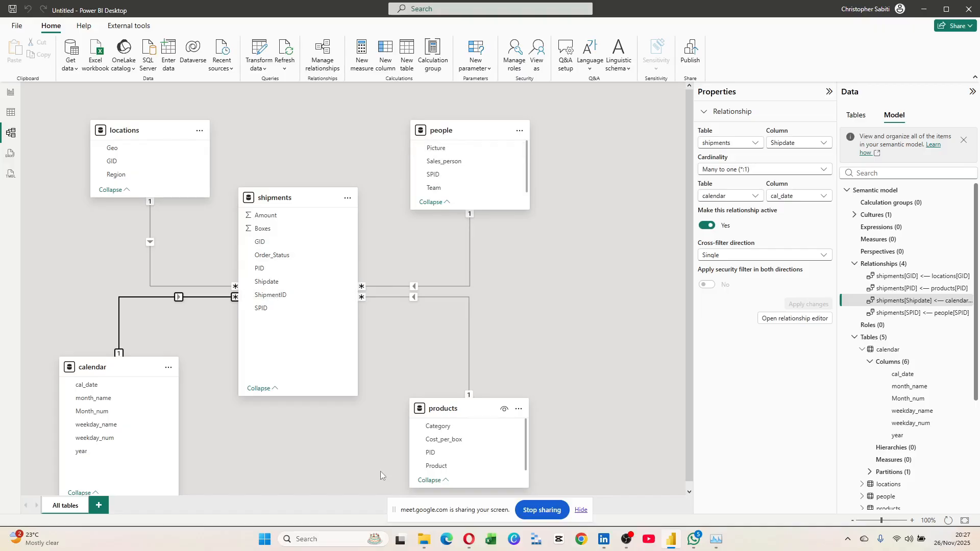
left_click(470, 260)
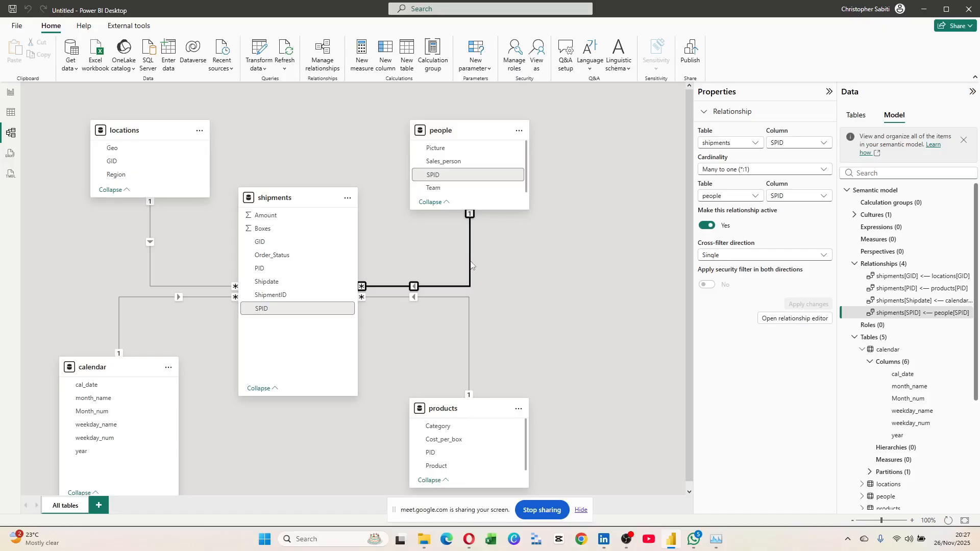
Change the shipments–people relationship to join ShipmentID to SPID, saved as inactive one-to-one.
double_click(470, 262)
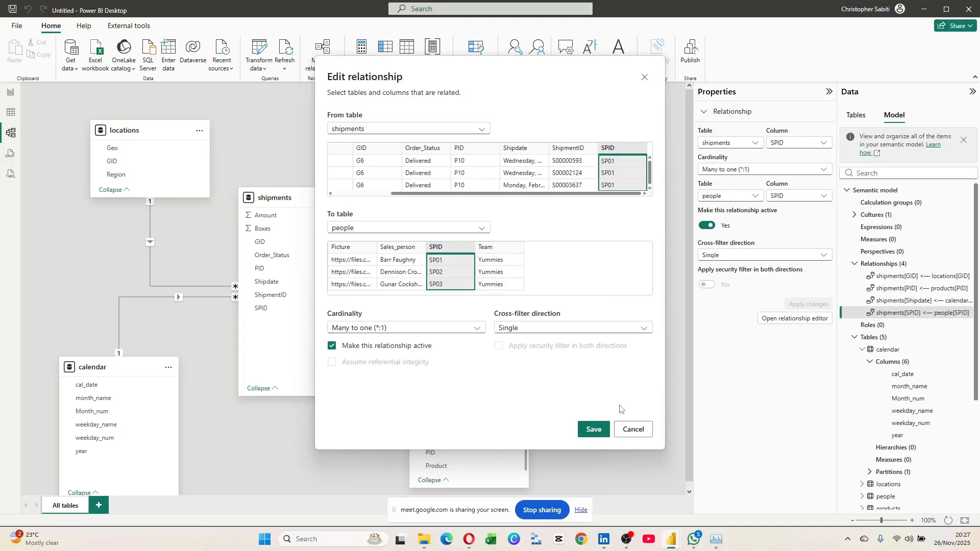
left_click(590, 166)
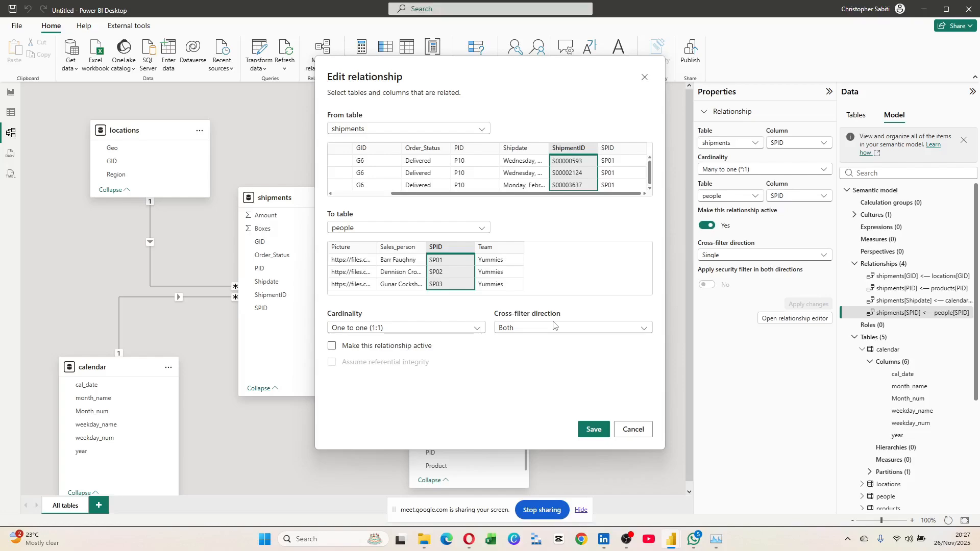
left_click(592, 434)
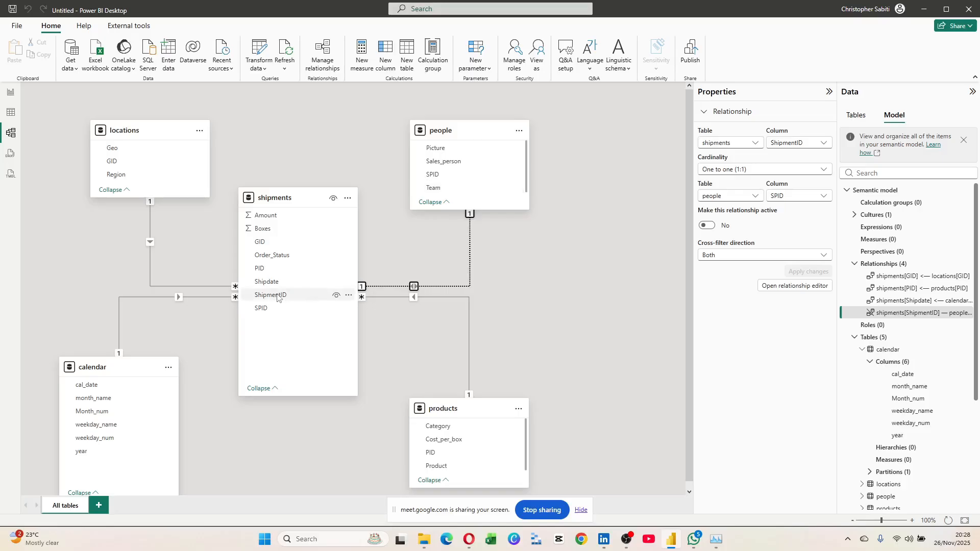
double_click(470, 247)
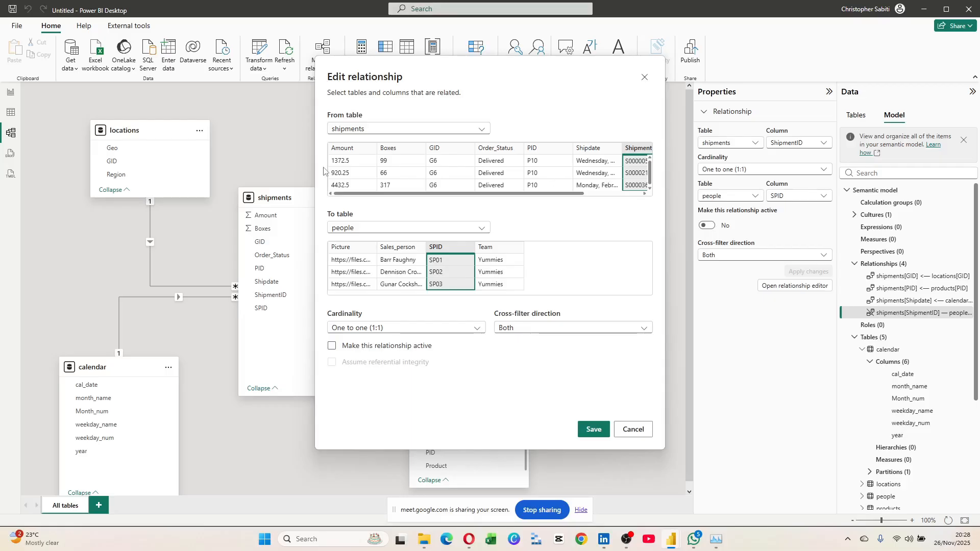
scroll(459, 177, "right", 5)
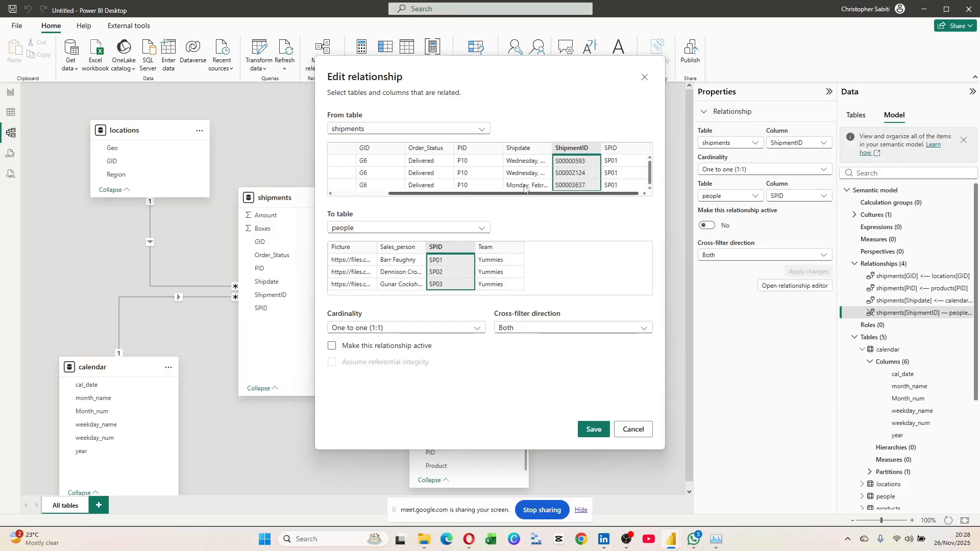
scroll(524, 187, "right", 1)
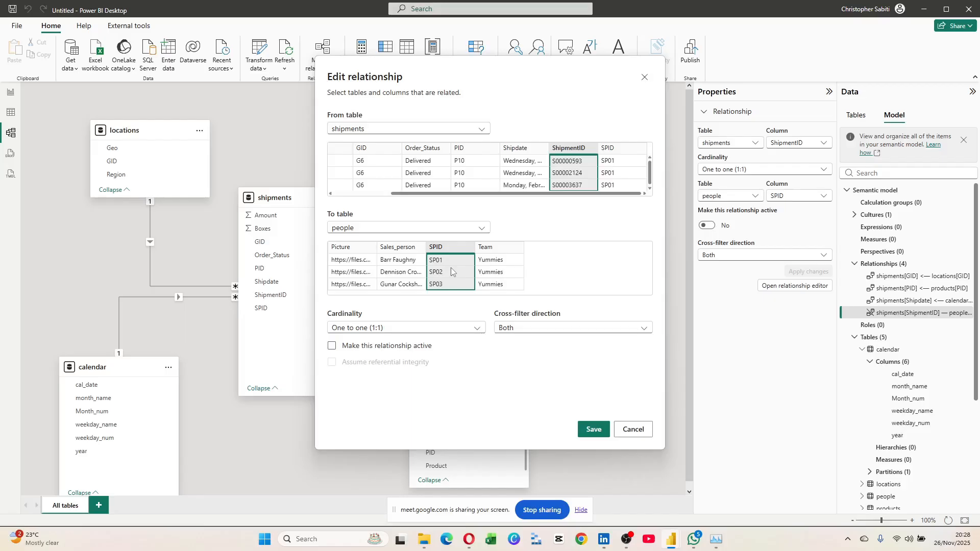
left_click(613, 148)
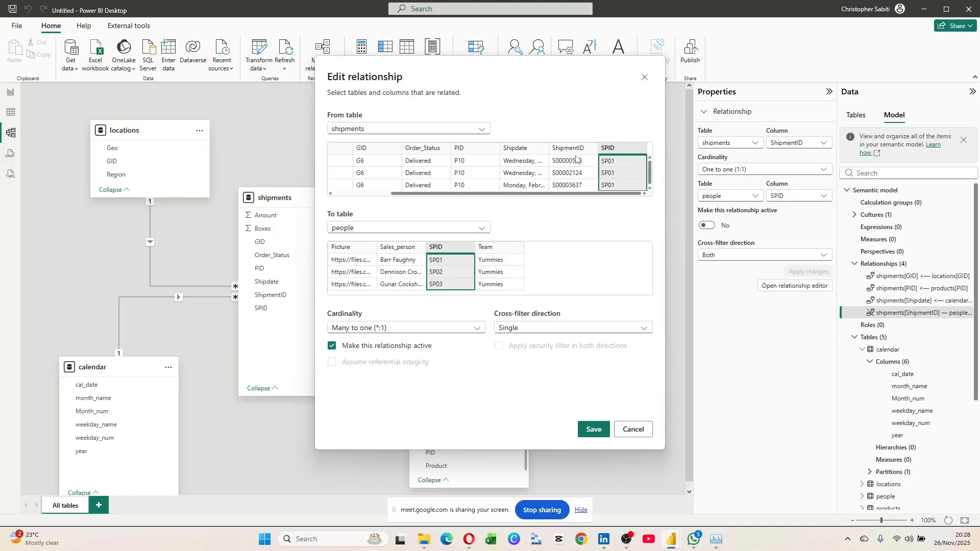
left_click(576, 159)
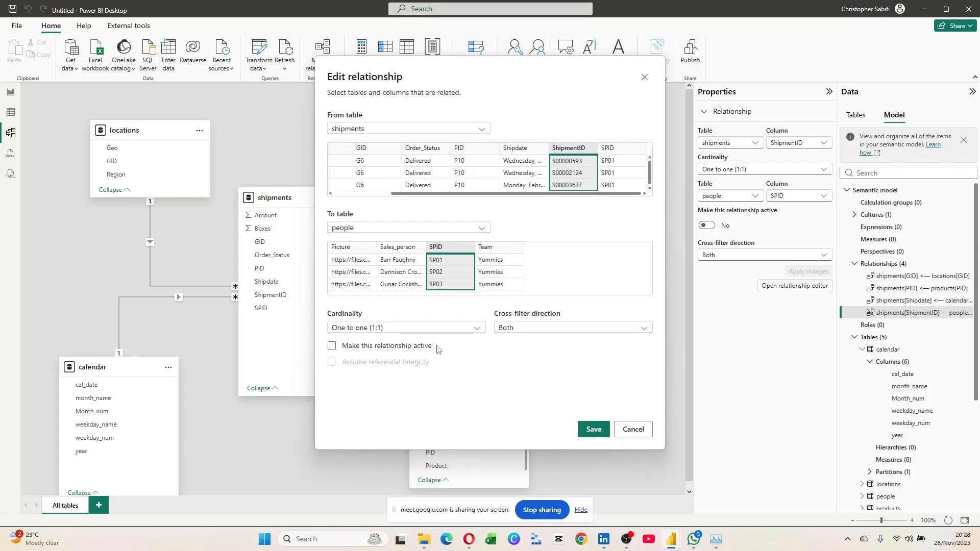
left_click(645, 77)
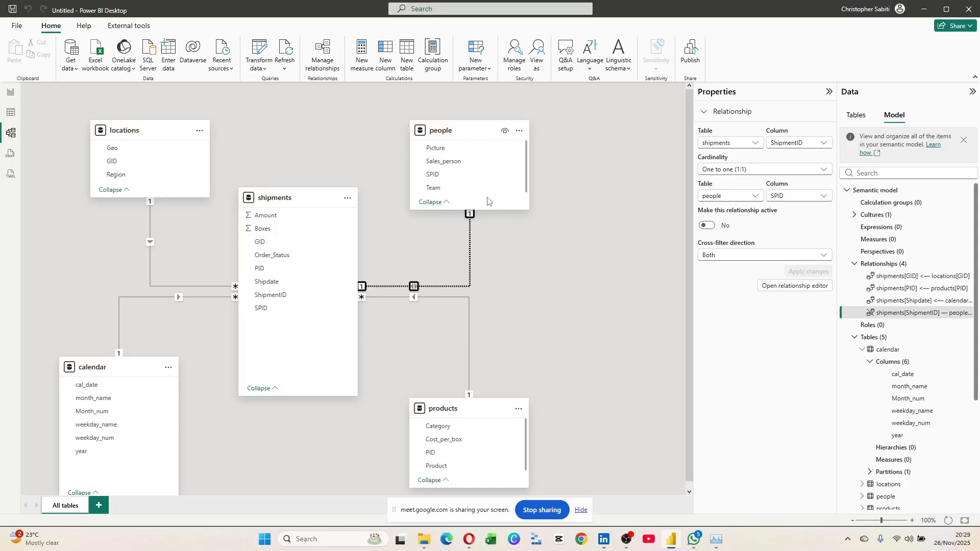
Rematch shipments to people on SPID, keeping shipments as From, many-to-one, single, active, and save.
double_click(450, 289)
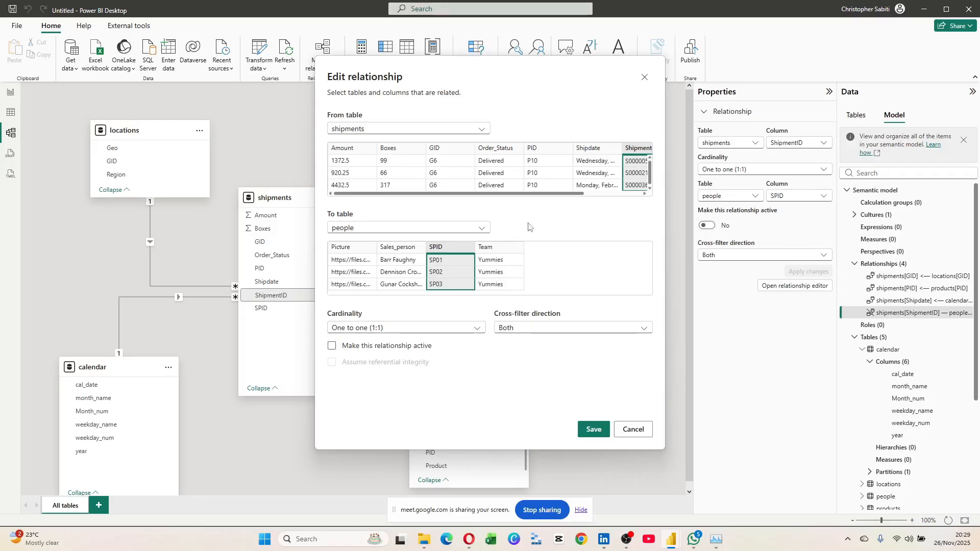
left_click_drag(583, 195, 641, 196)
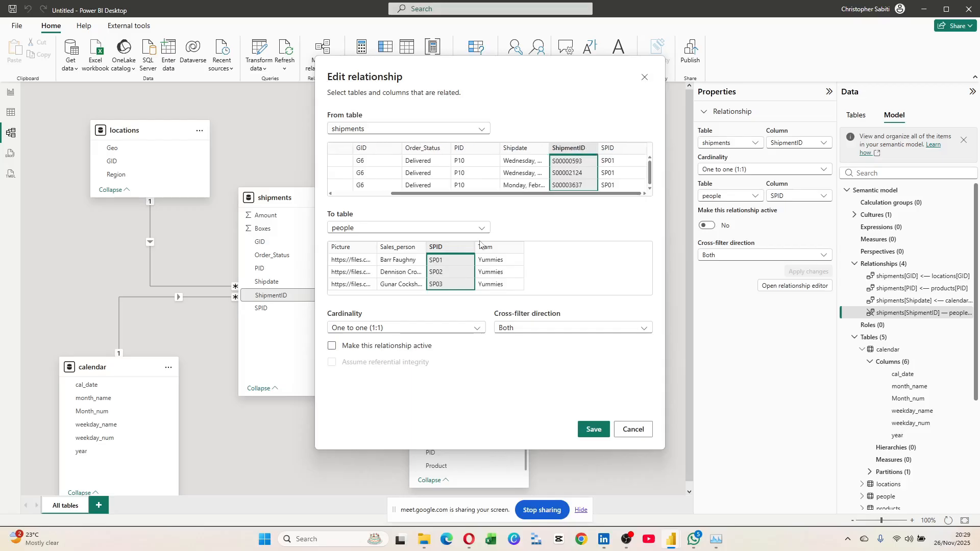
left_click(615, 153)
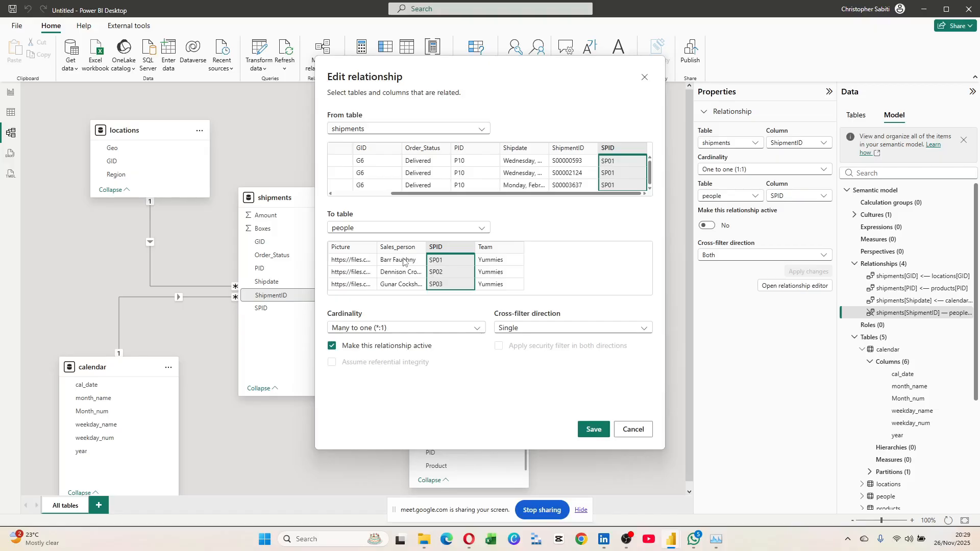
left_click(481, 129)
left_click(480, 209)
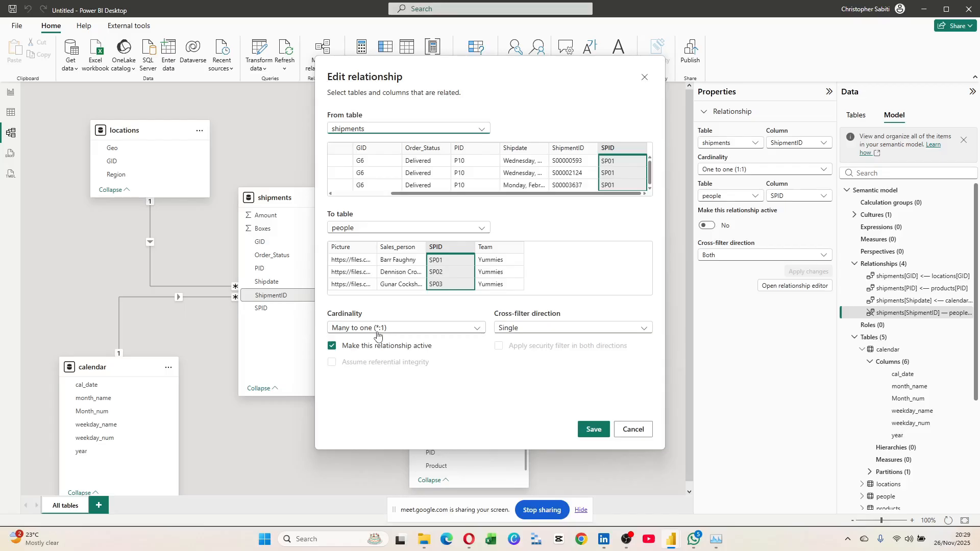
left_click(595, 430)
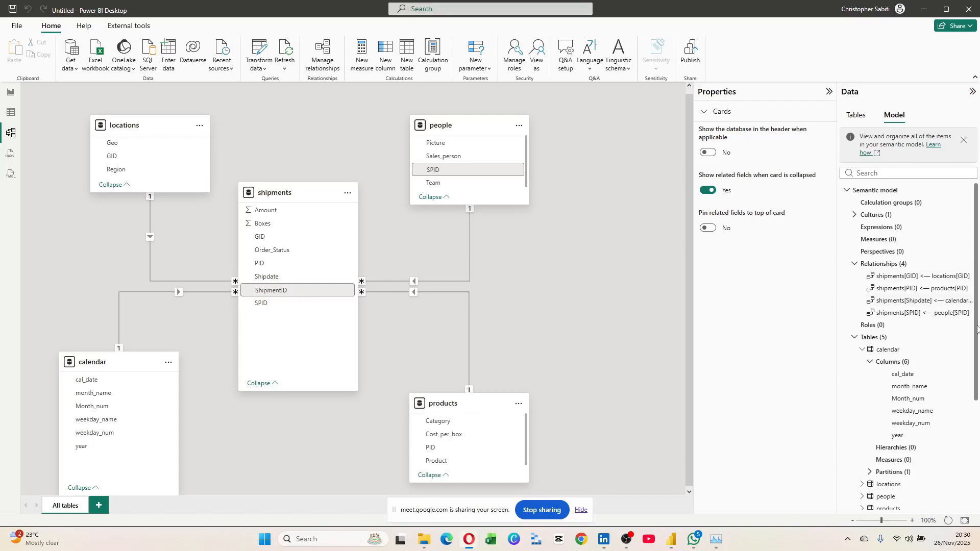
List the model's GID, PID, Shipdate and SPID relationships, all active, in Manage relationships.
left_click(875, 265)
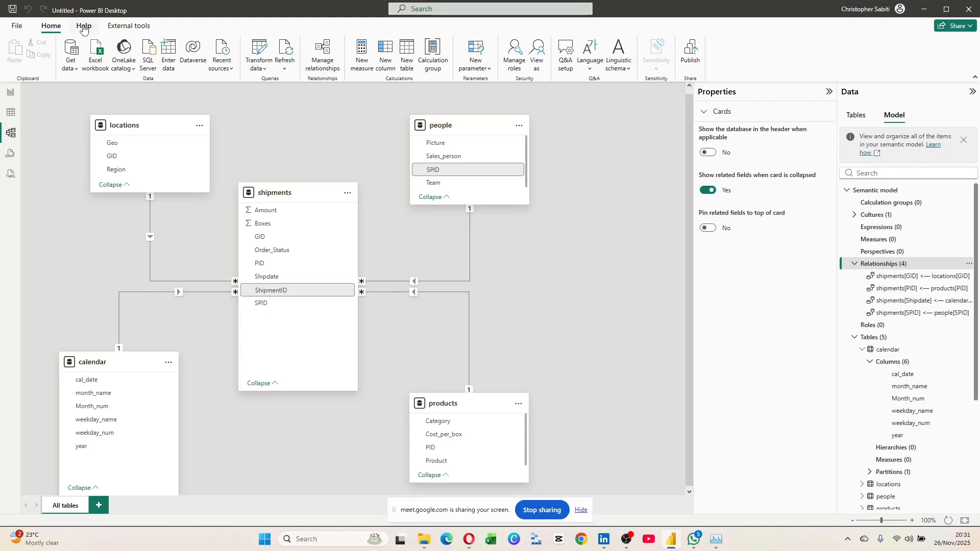
left_click(323, 55)
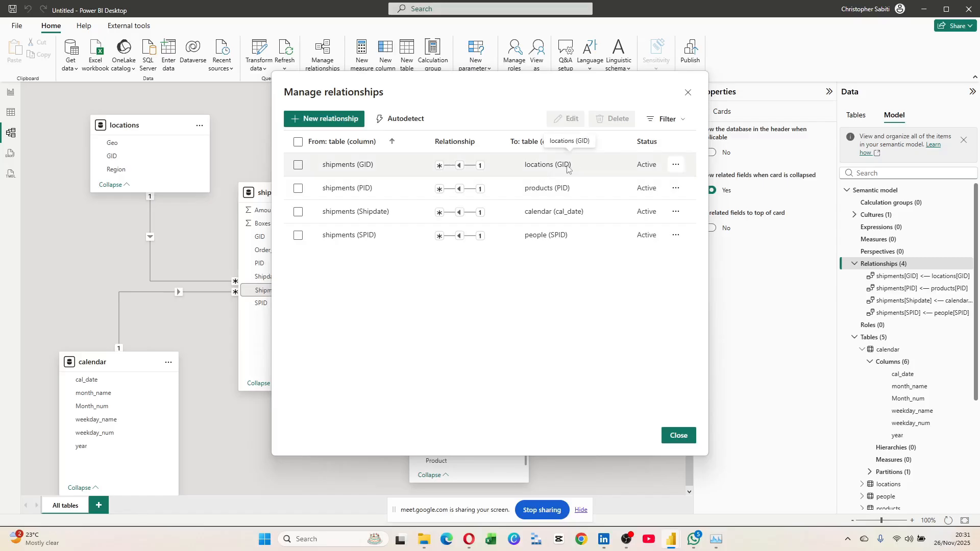
Check the shipments (GID) row's options, then open a blank New relationship dialog.
right_click(644, 169)
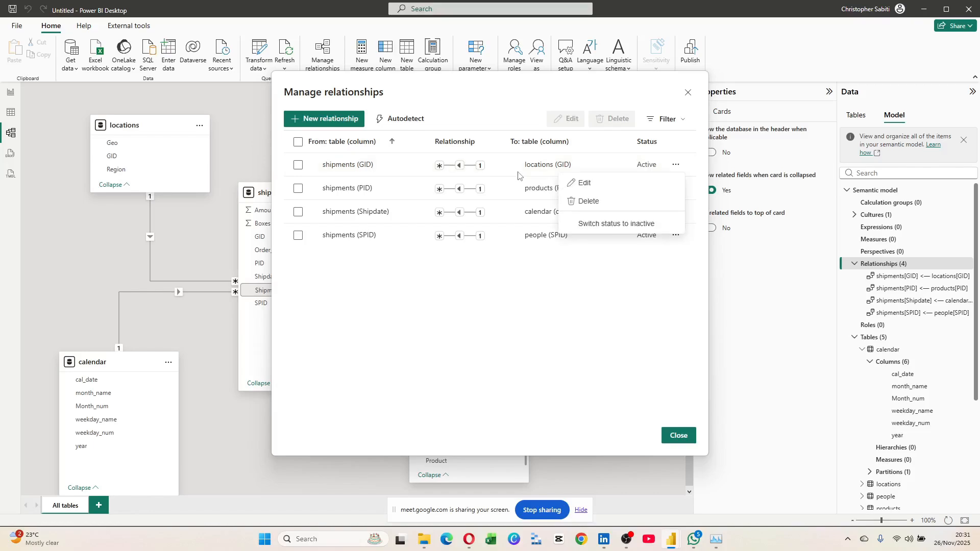
left_click(587, 184)
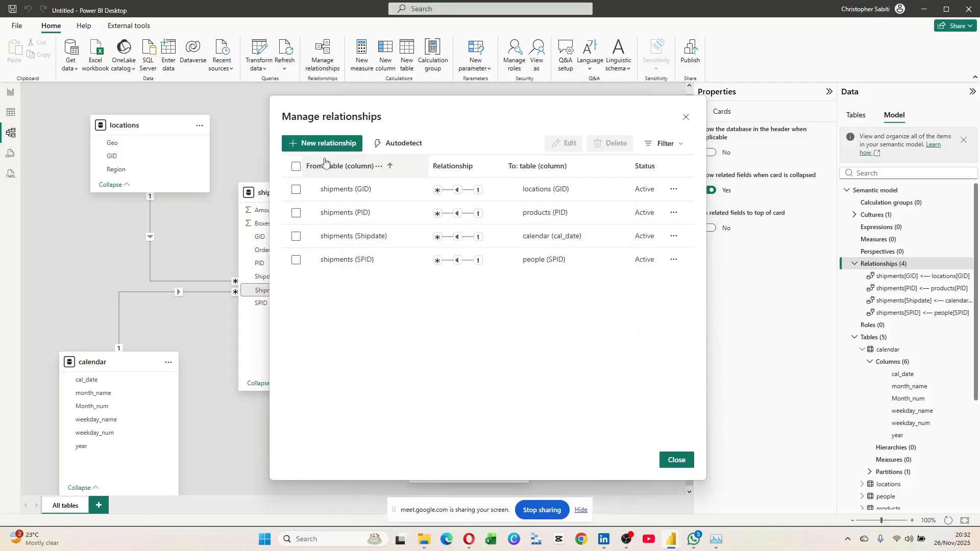
left_click(323, 143)
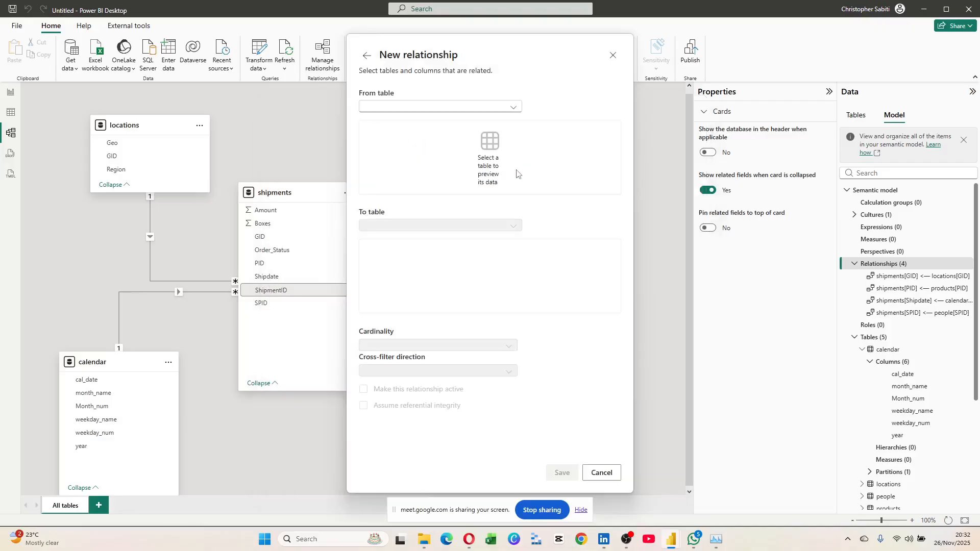
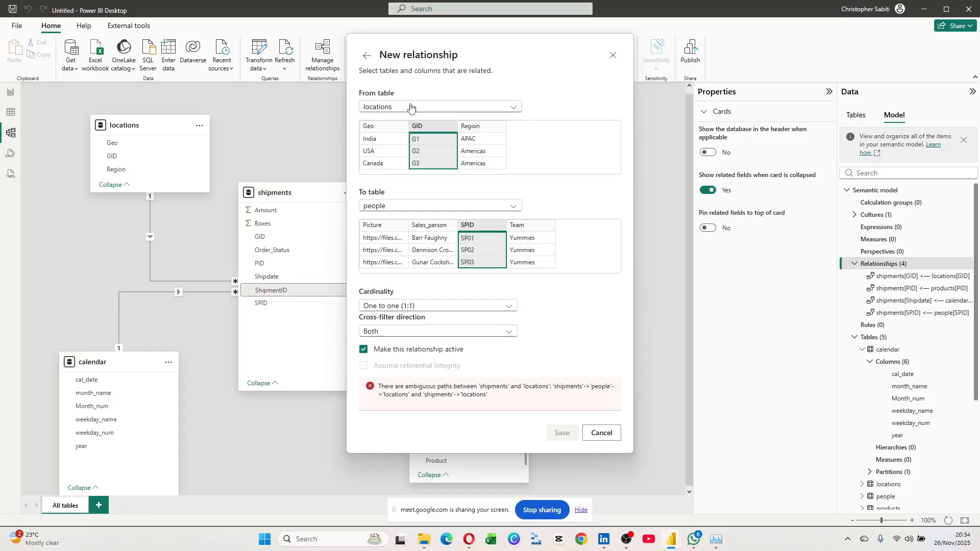
Cancel the ambiguous locations-to-people relationship and go back to Manage relationships.
left_click(602, 433)
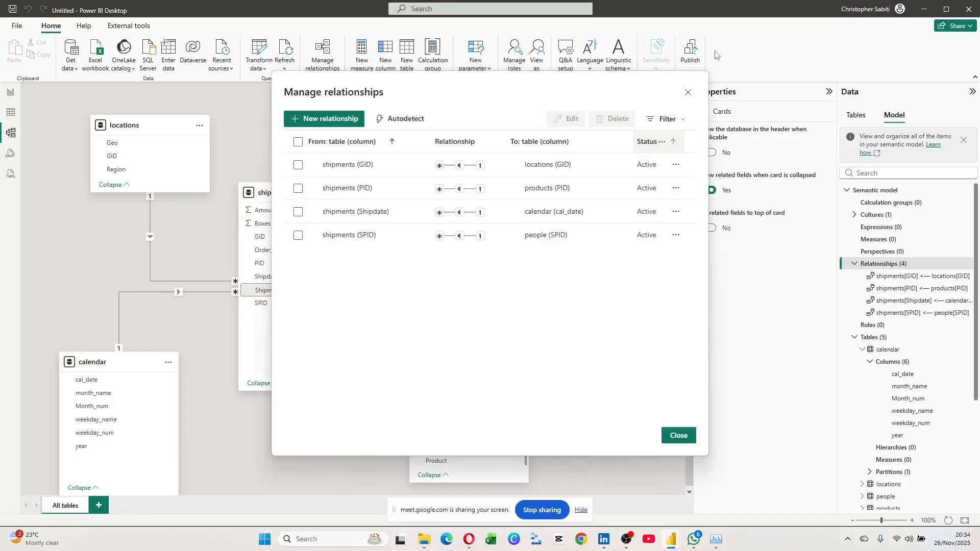
Close Manage relationships to show the five-table model diagram again.
left_click(687, 95)
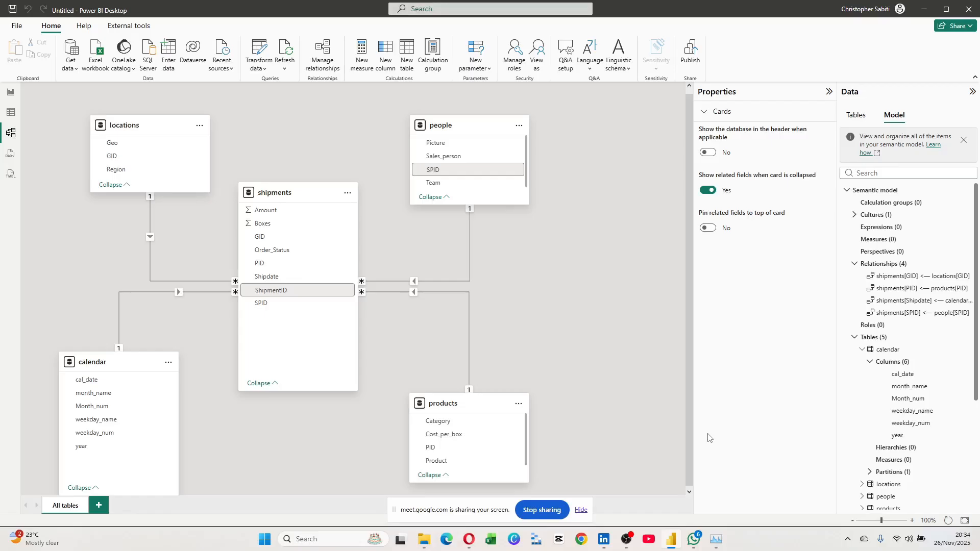
Open CCBU_Dashboard.pbix from the CCBU folder in File Explorer, then return to Power BI.
right_click(671, 547)
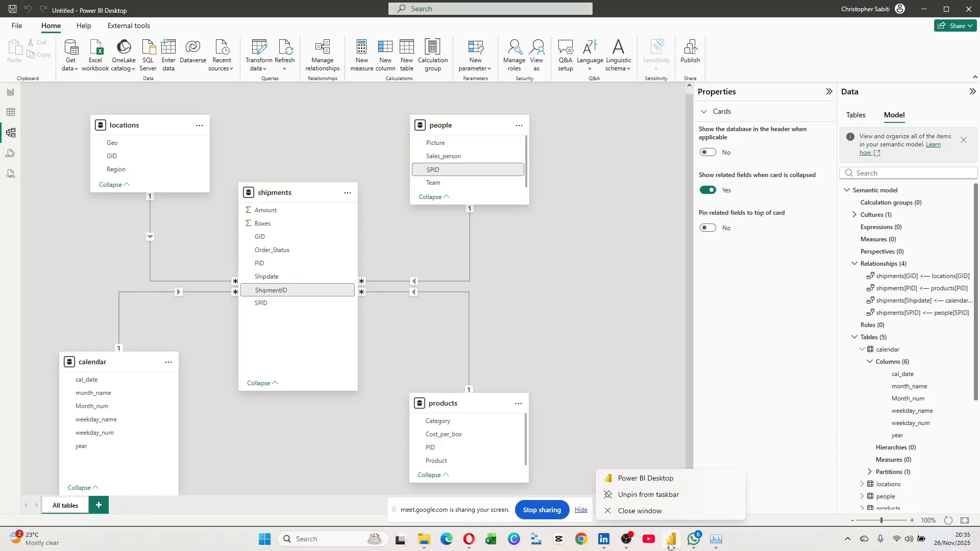
key("alt+Tab")
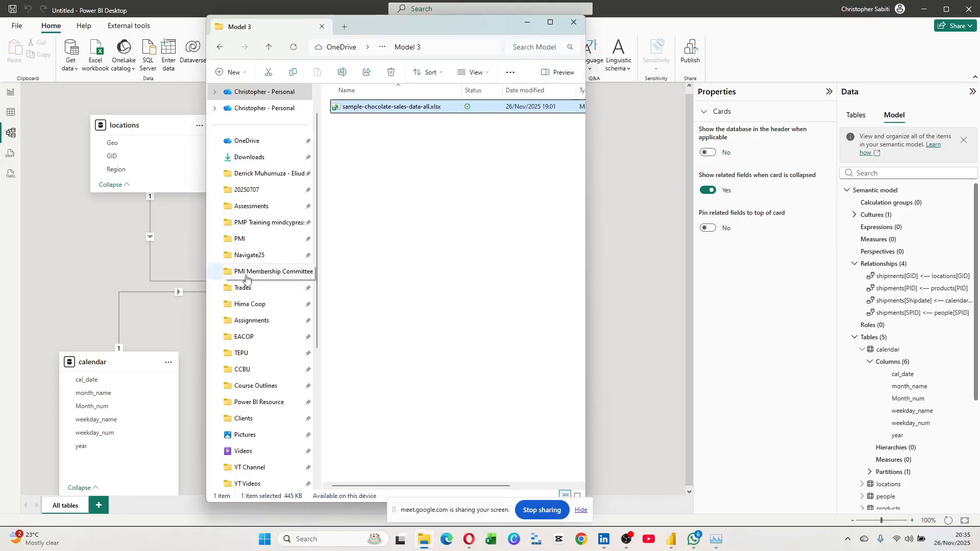
left_click(258, 353)
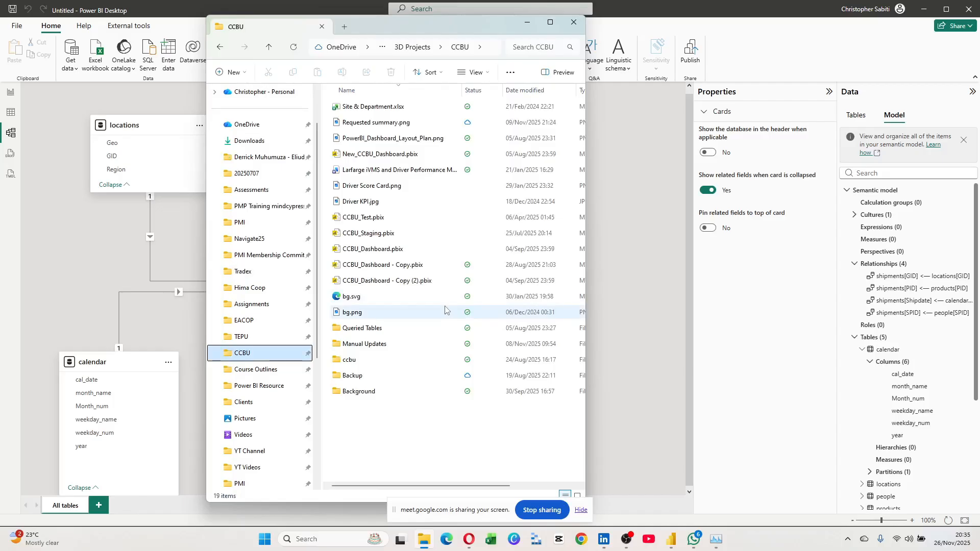
double_click(377, 250)
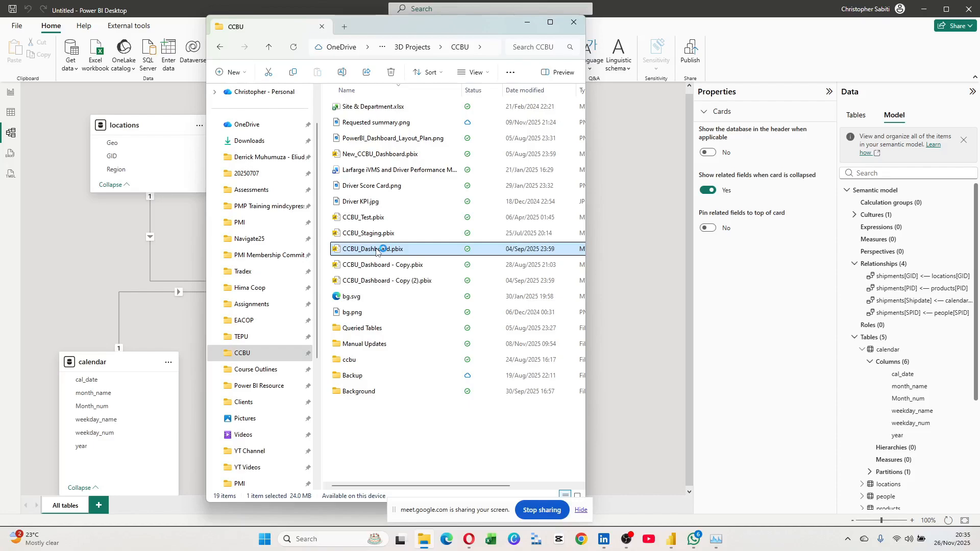
left_click(8, 208)
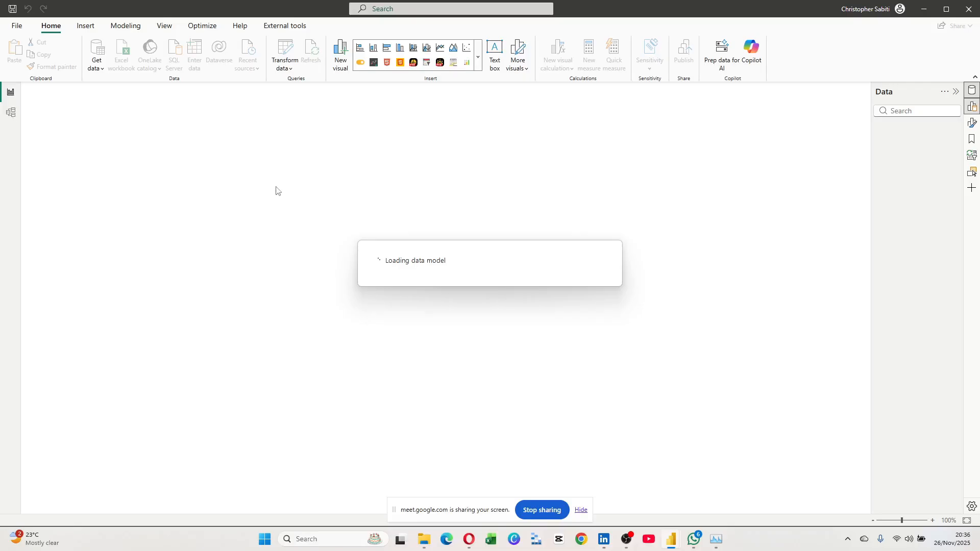
Bring the loading Power BI report window to the front.
mouse_move(672, 539)
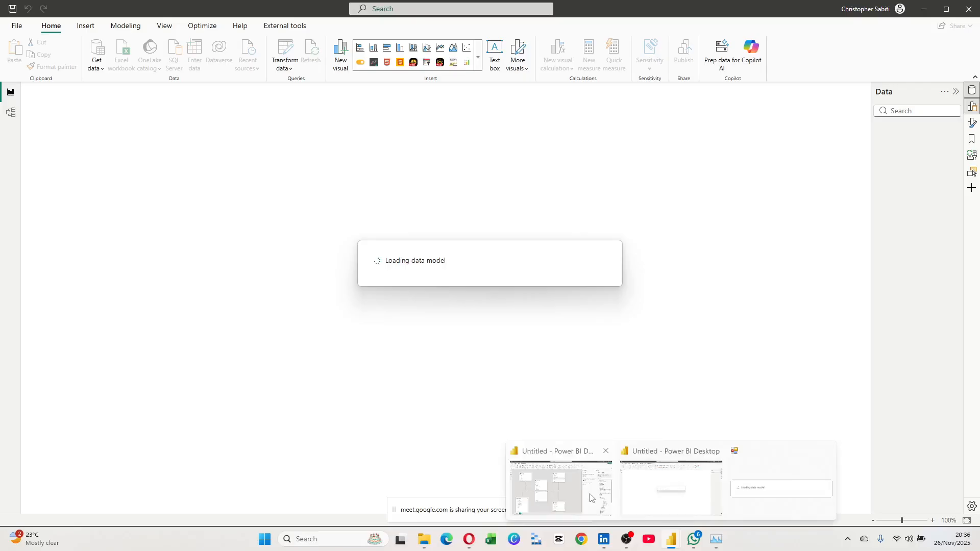
left_click(591, 498)
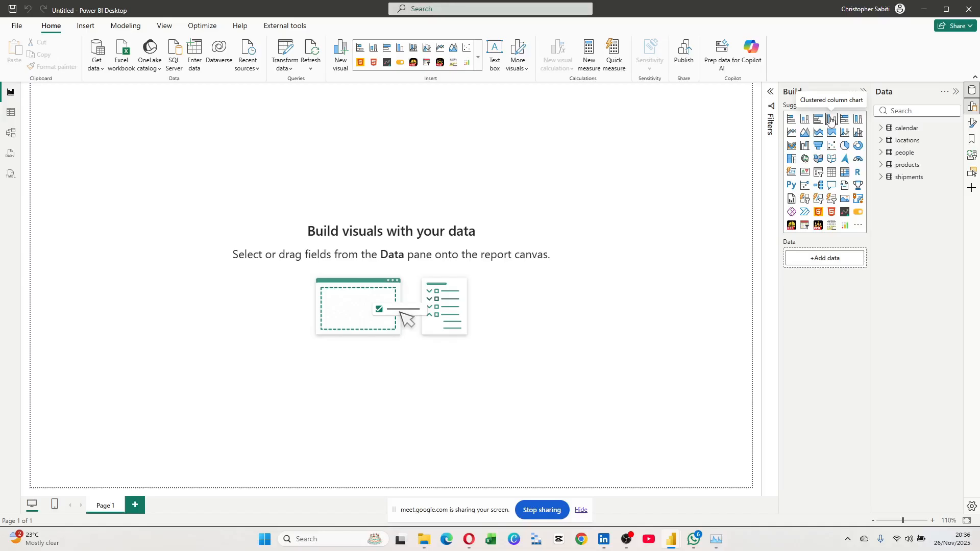
Insert a blank clustered column chart on Page 1.
left_click(831, 120)
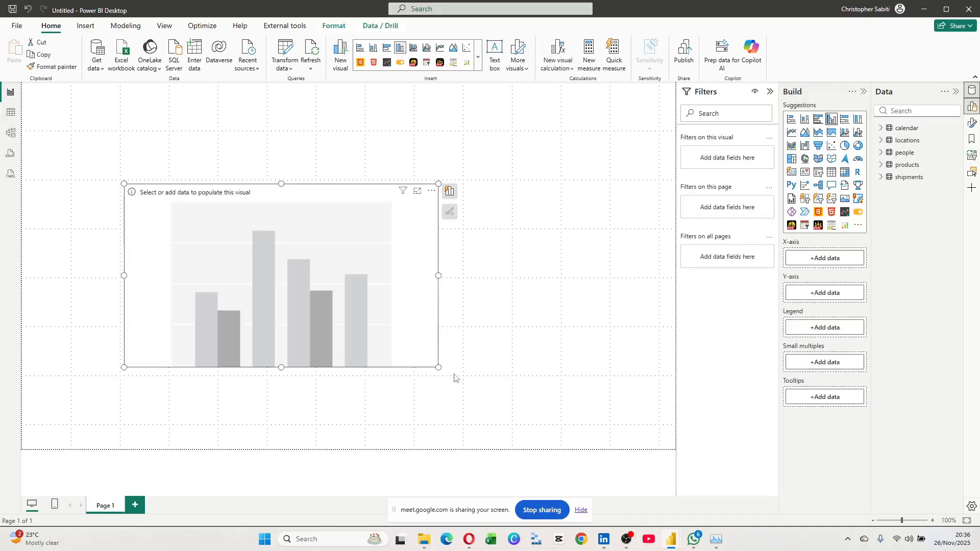
left_click(11, 112)
Chart Sum of Amount by people Sales_person, then switch to Model view.
left_click(881, 153)
left_click(897, 177)
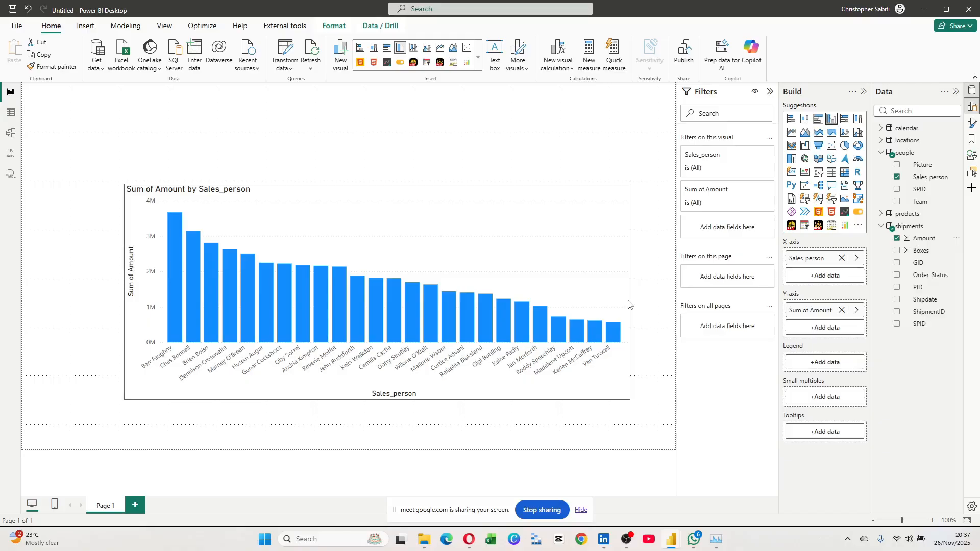
left_click(629, 305)
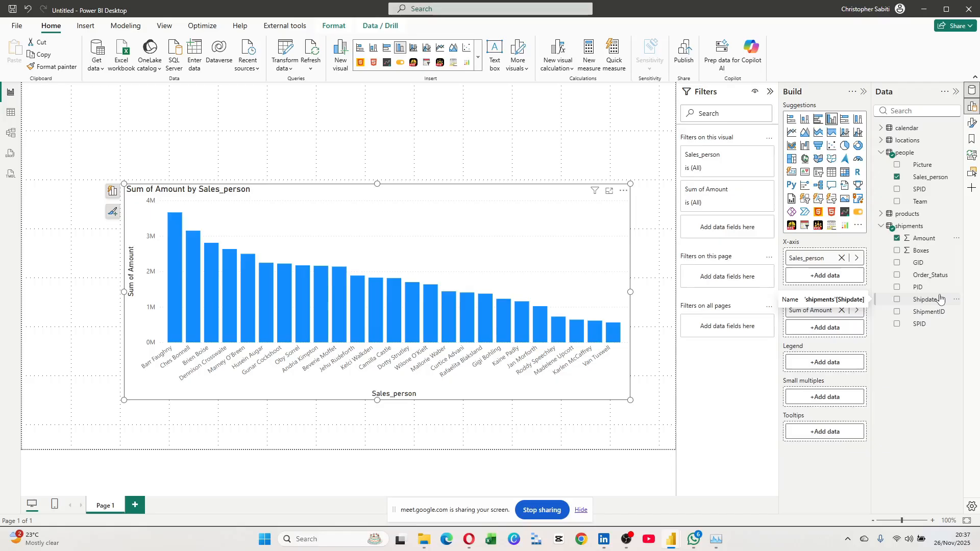
left_click(10, 132)
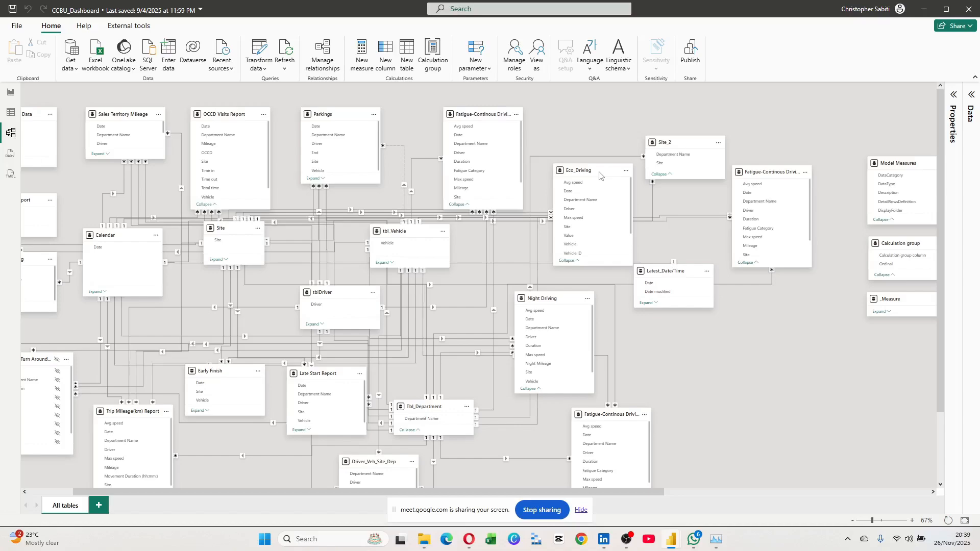
Scroll around the CCBU_Dashboard model diagram to browse its linked tables.
scroll(547, 299, "left", 1)
scroll(547, 298, "down", 1)
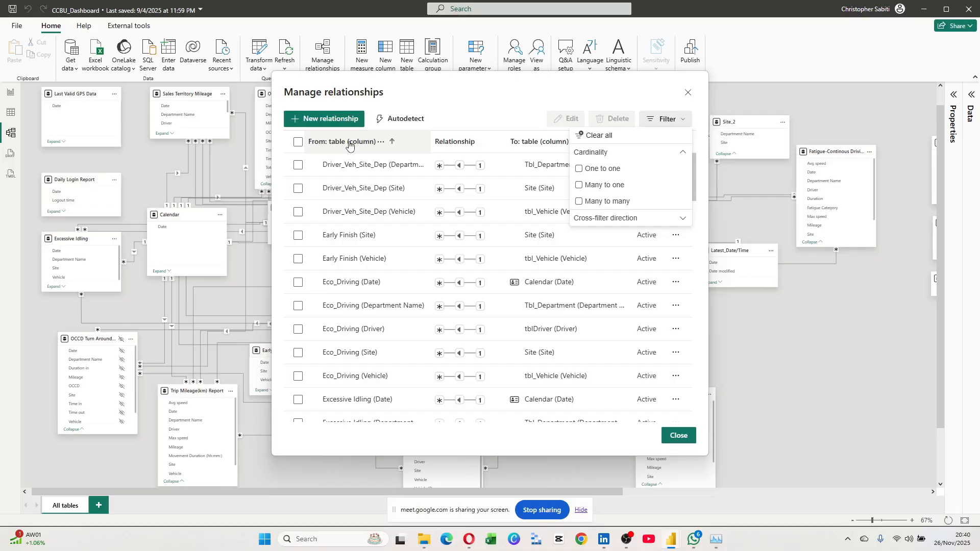
Reverse the sort order of the dashboard's relationships list.
left_click(349, 146)
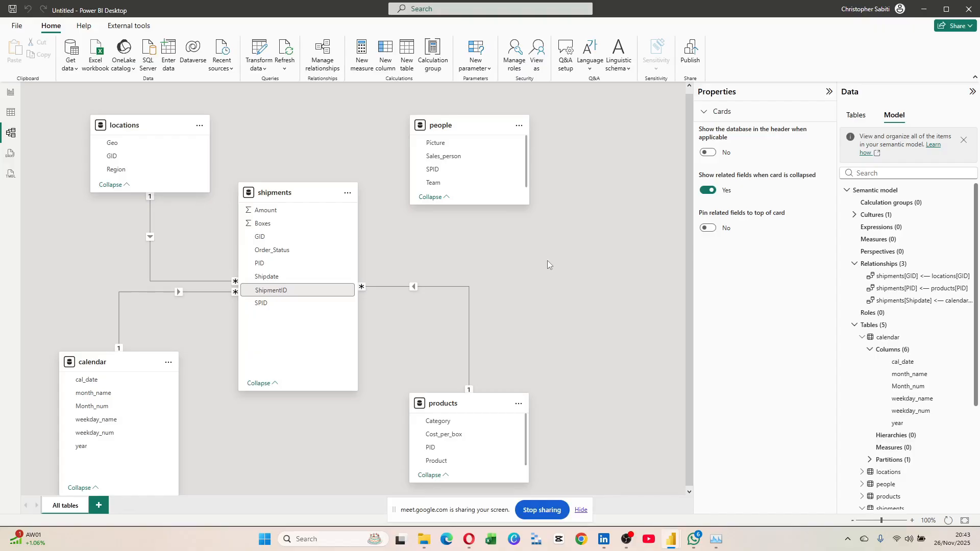
Return to the report page with the Sum of Amount by Sales_person chart.
left_click(10, 93)
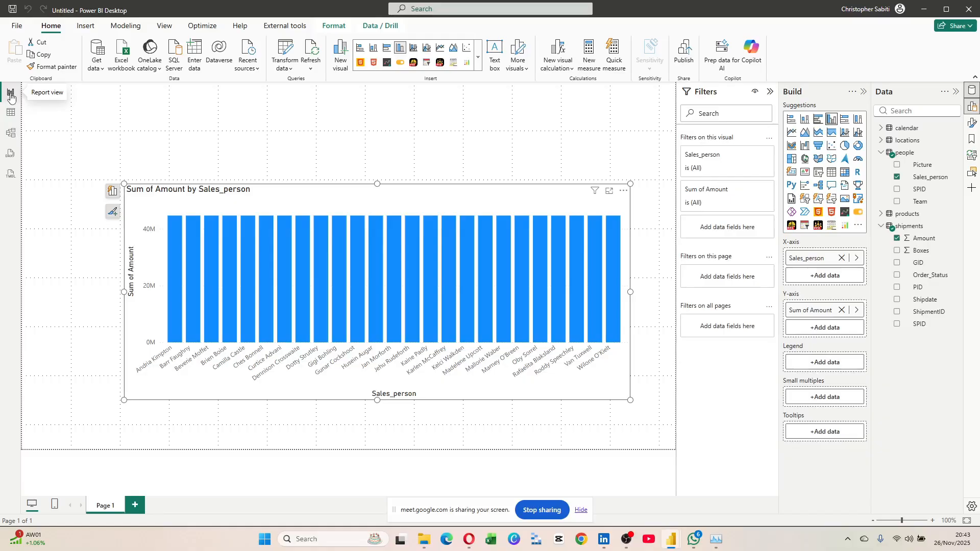
Deselect the Sum of Amount chart and start a new empty visual on the page.
key("Delete")
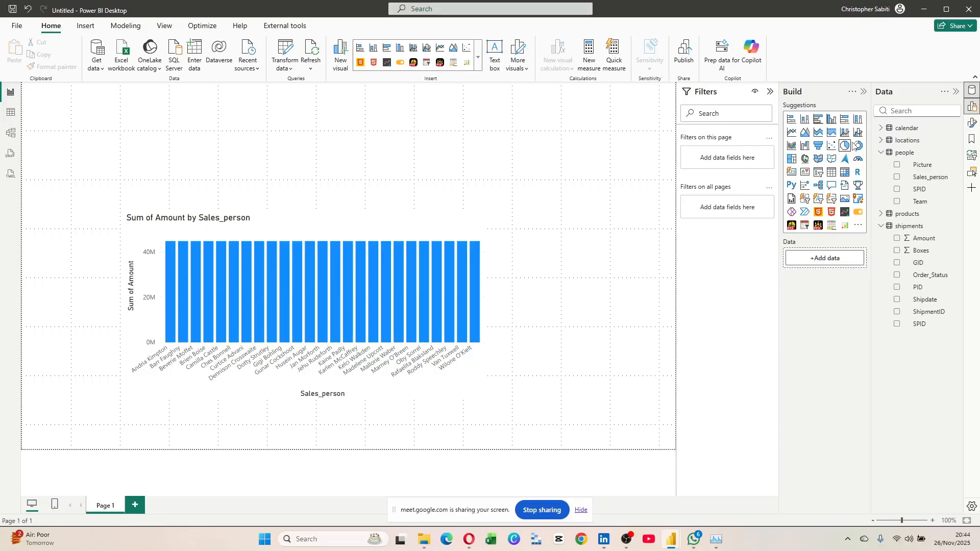
left_click(792, 172)
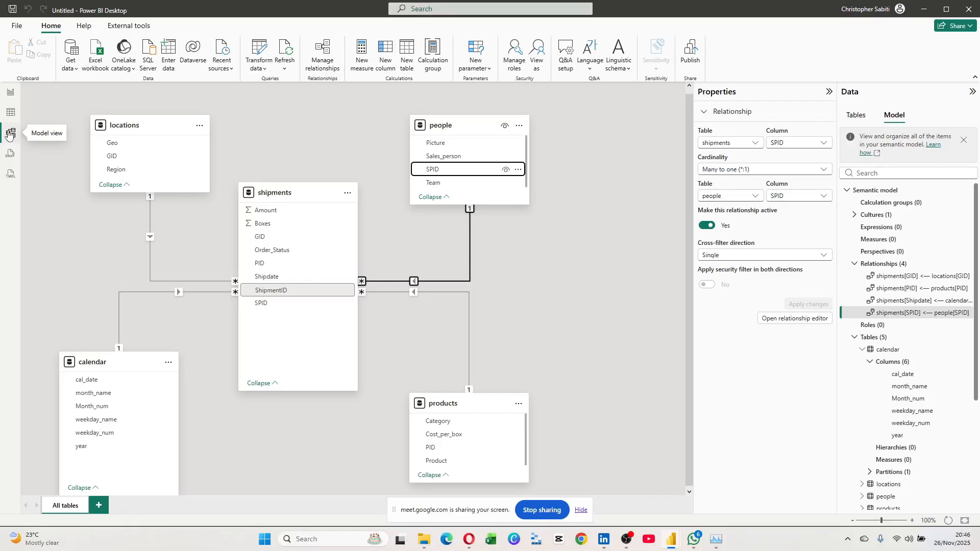
Switch back to Report view to see the Sum of Amount by Sales_person chart.
left_click(10, 92)
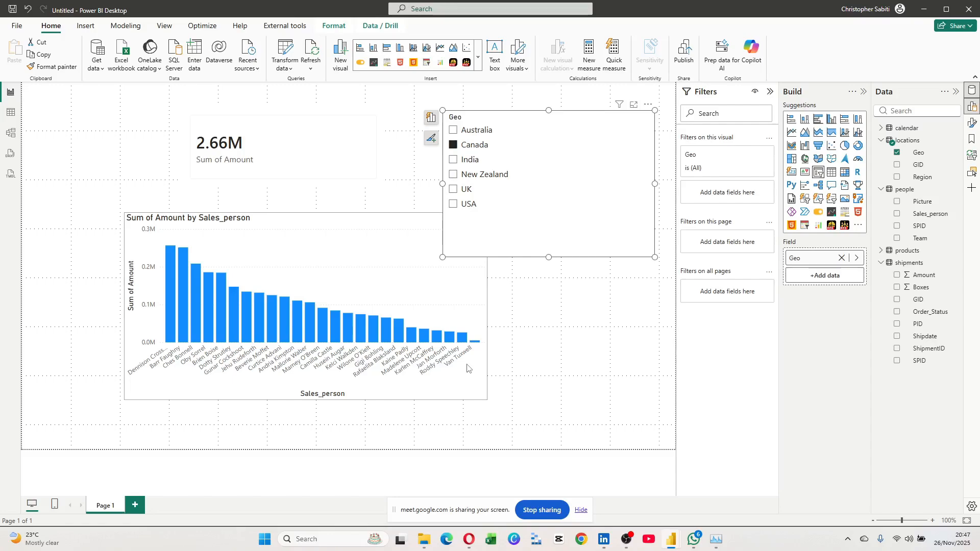
Filter the report to New Zealand and slightly enlarge the Count of PID card.
left_click(453, 175)
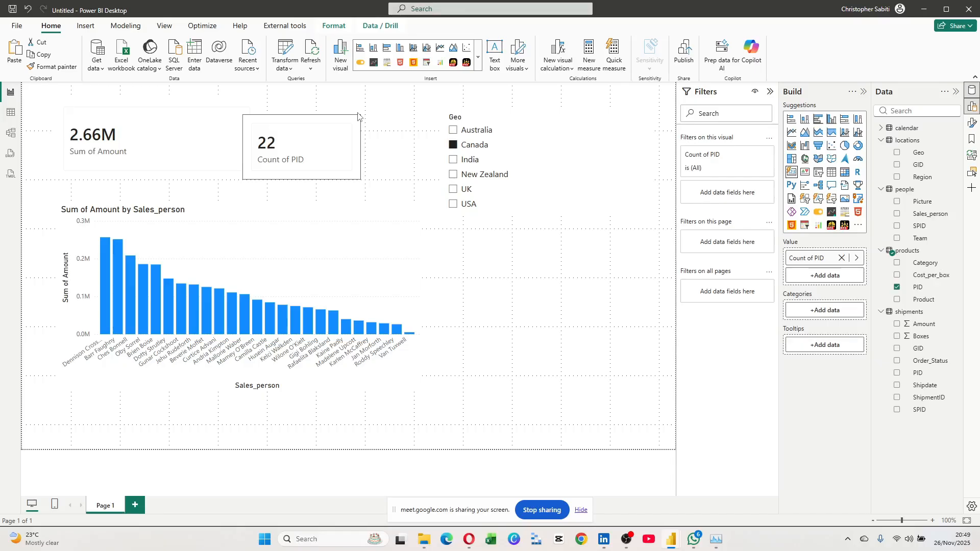
left_click_drag(358, 117, 366, 112)
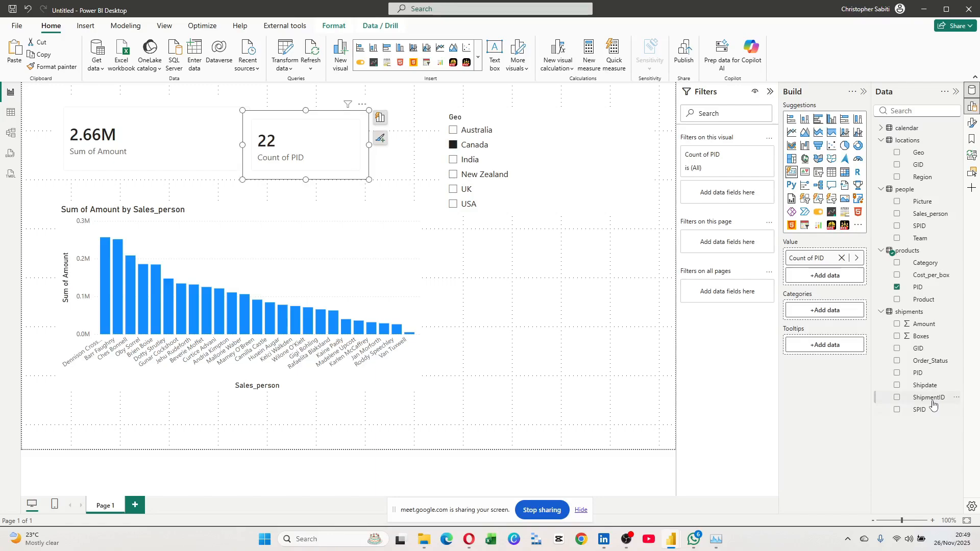
Put ShipmentID on the second card in place of PID.
left_click_drag(933, 403, 811, 262)
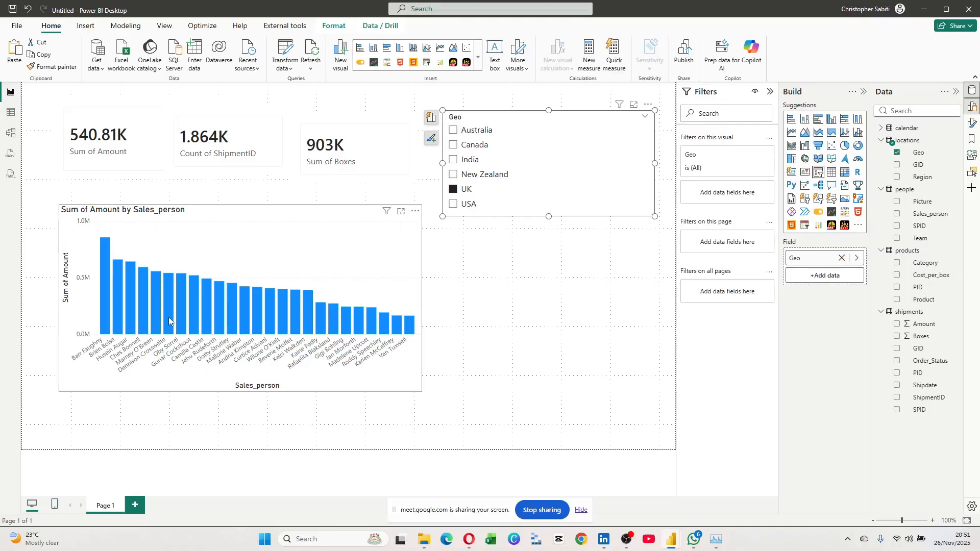
Remove the UK Geo filter, then inspect the calendar table's month_name column.
left_click(467, 192)
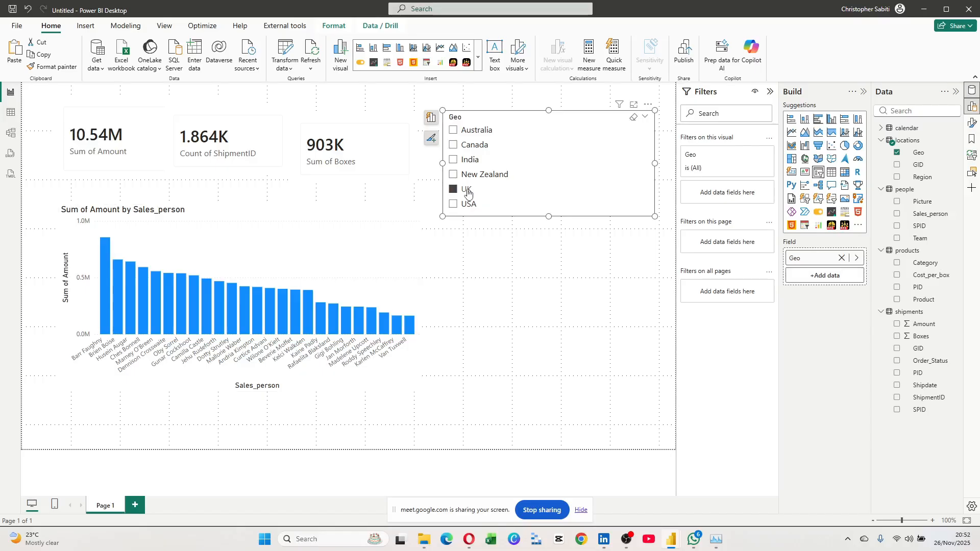
left_click(468, 192)
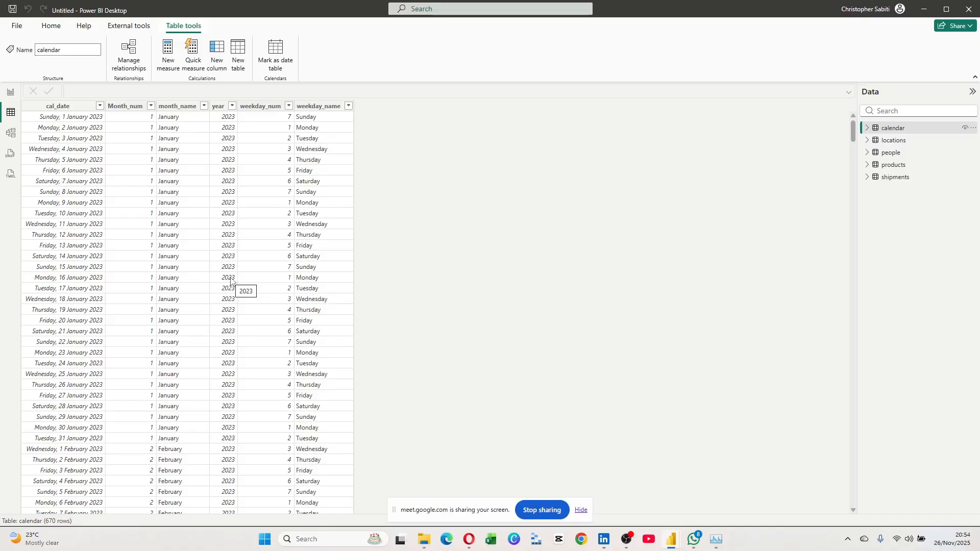
left_click(177, 106)
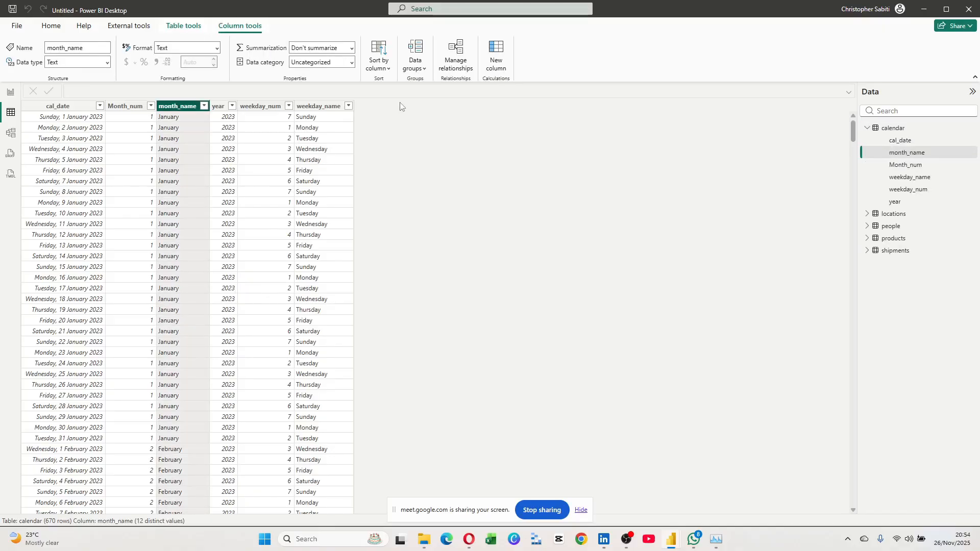